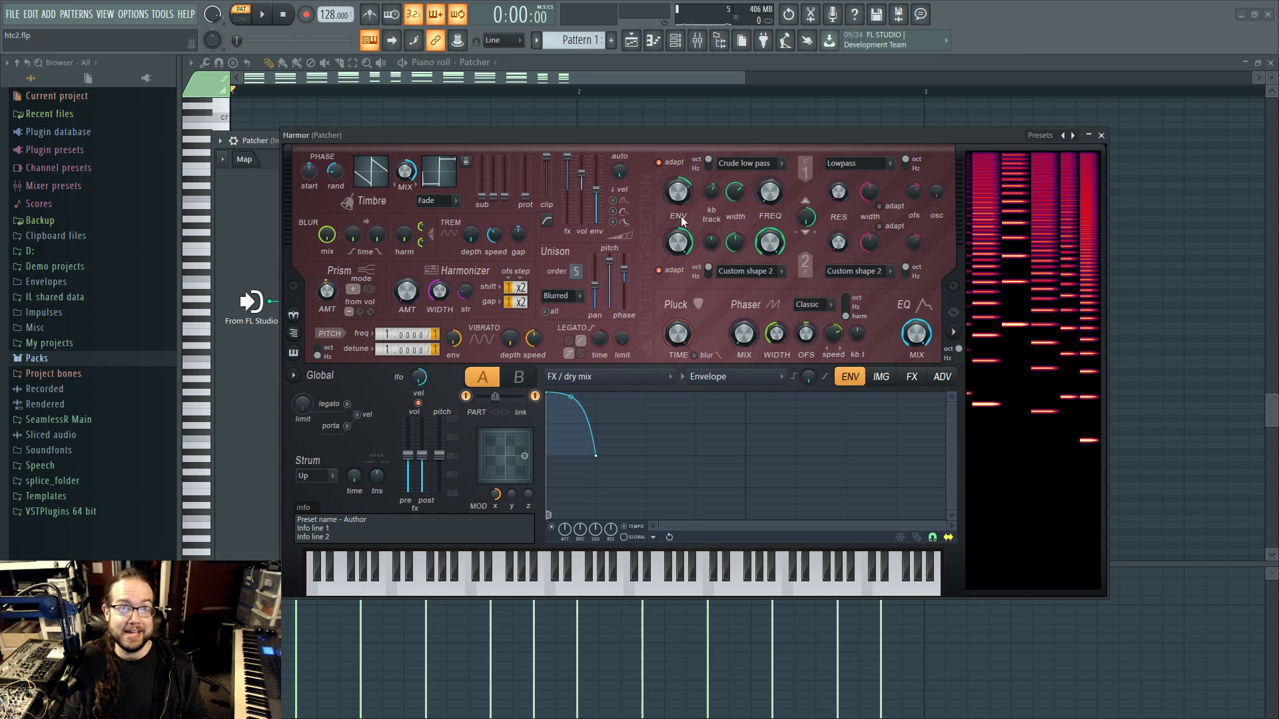
Close the Harmor and Patcher windows to bring the pattern's notes in the piano roll into view
right_click(255, 236)
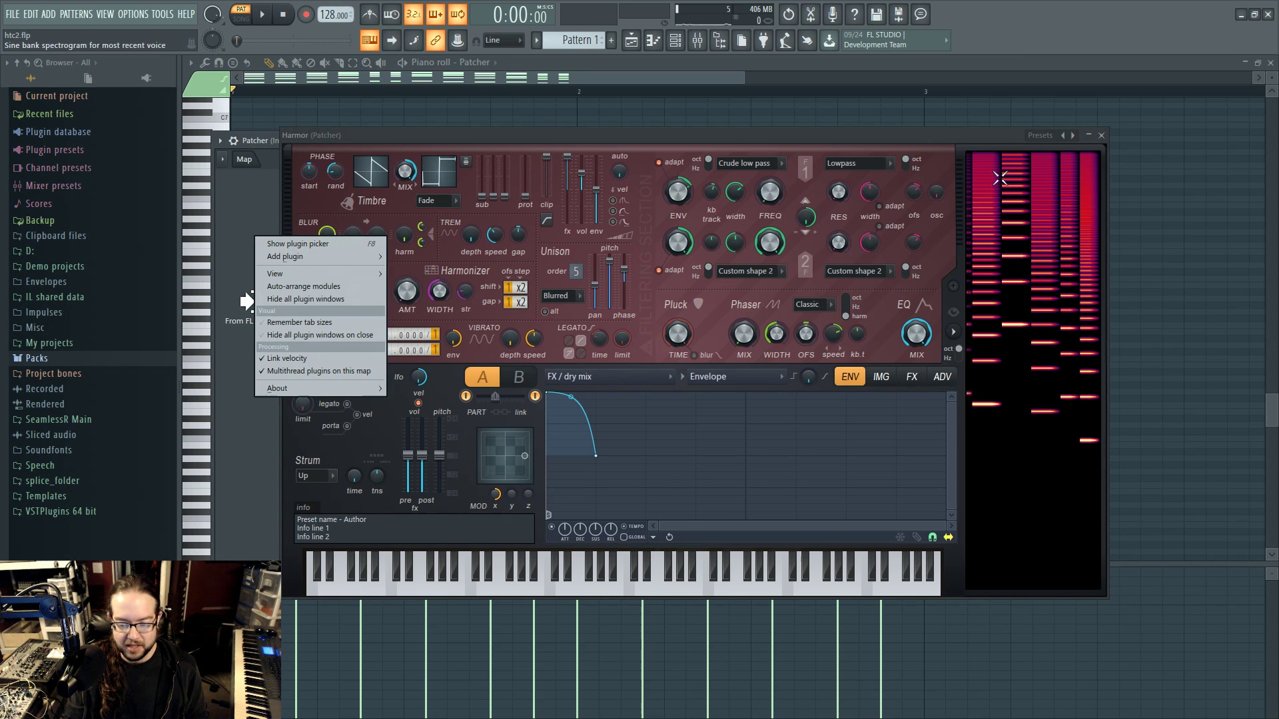
click(1101, 135)
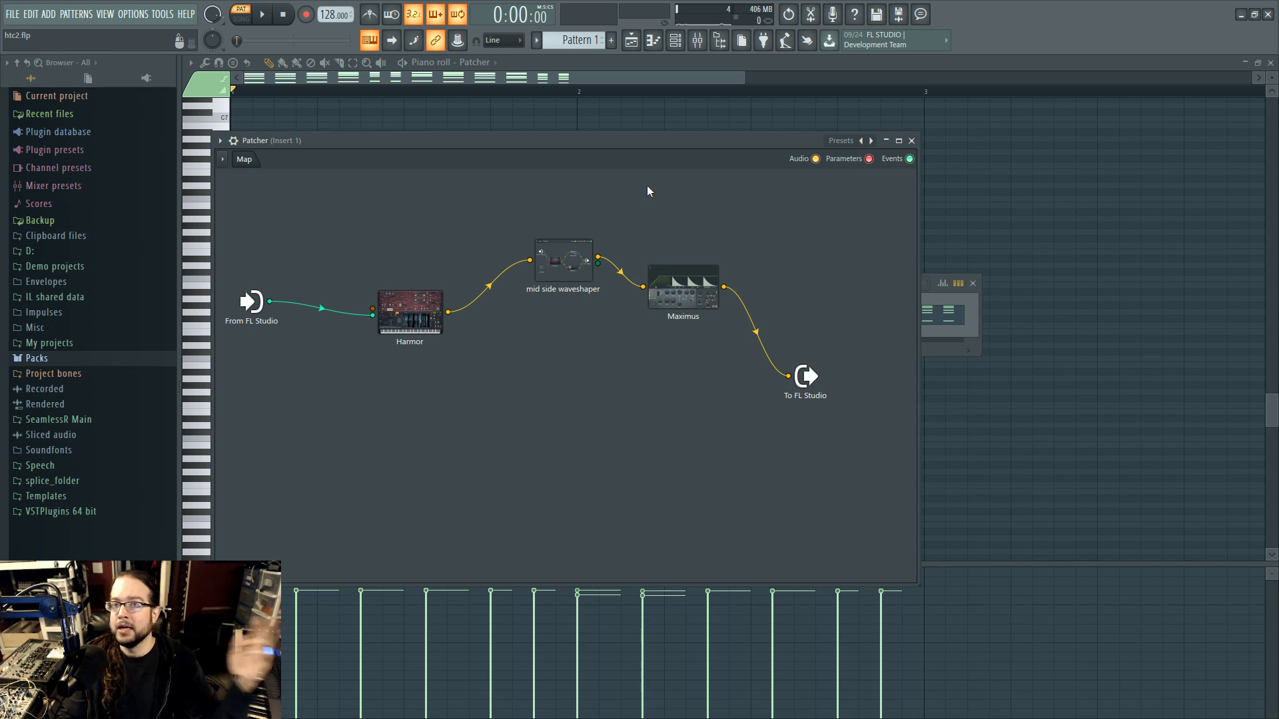
right_click(1053, 273)
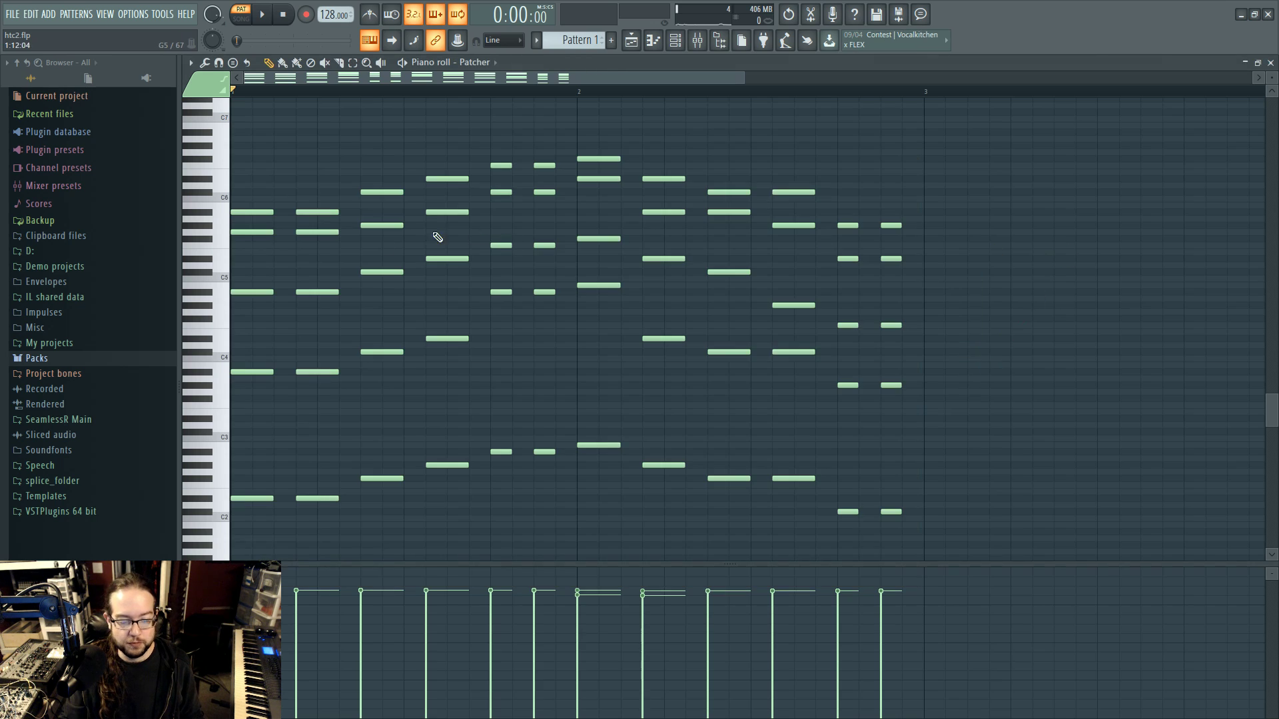
Select the bass notes along the lowest line of the chords, deselect them, and examine the gap up to the next voices
drag(206, 466, 773, 562)
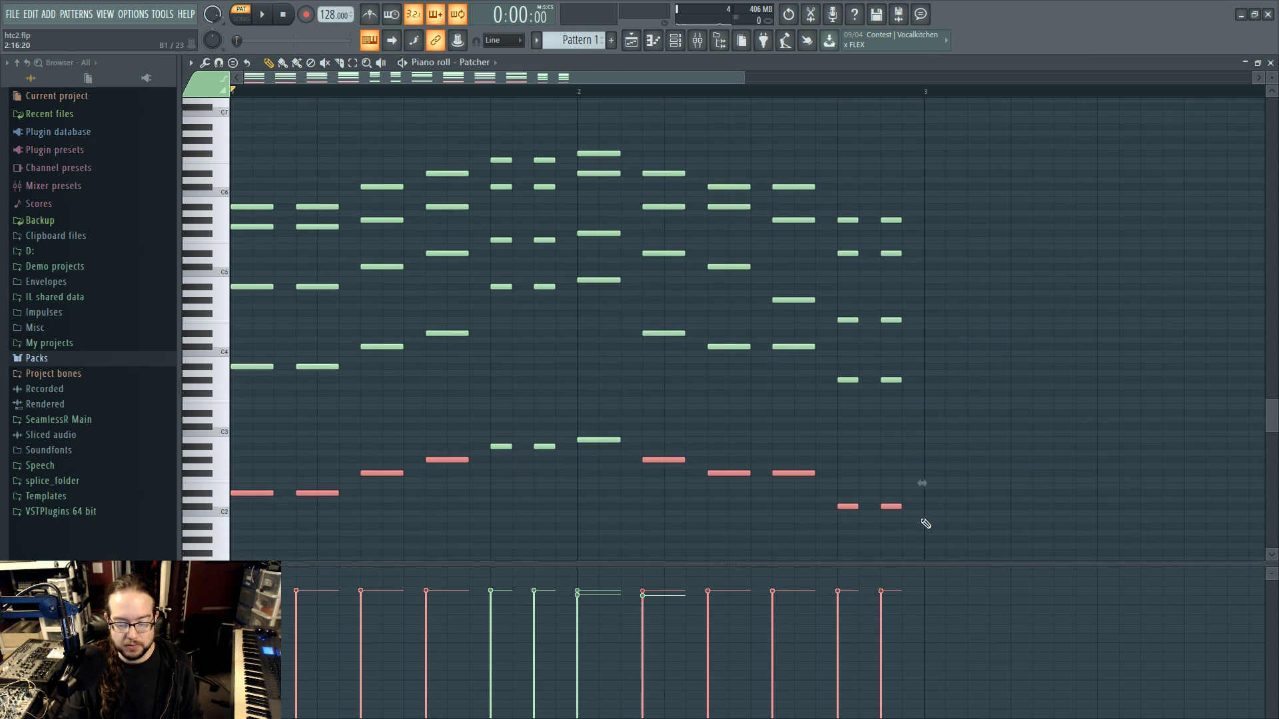
drag(922, 522, 267, 425)
ctrl+click(259, 437)
ctrl+click(265, 493)
ctrl+click(269, 442)
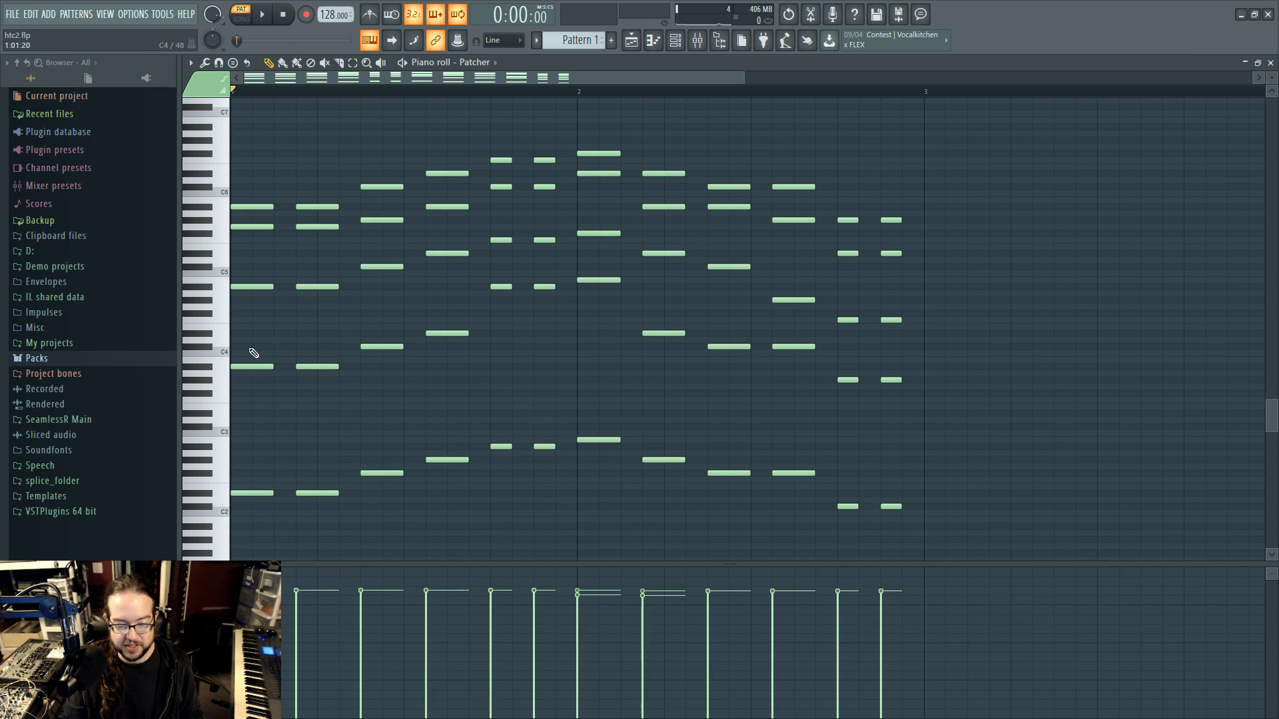
drag(251, 350, 261, 405)
ctrl+click(265, 421)
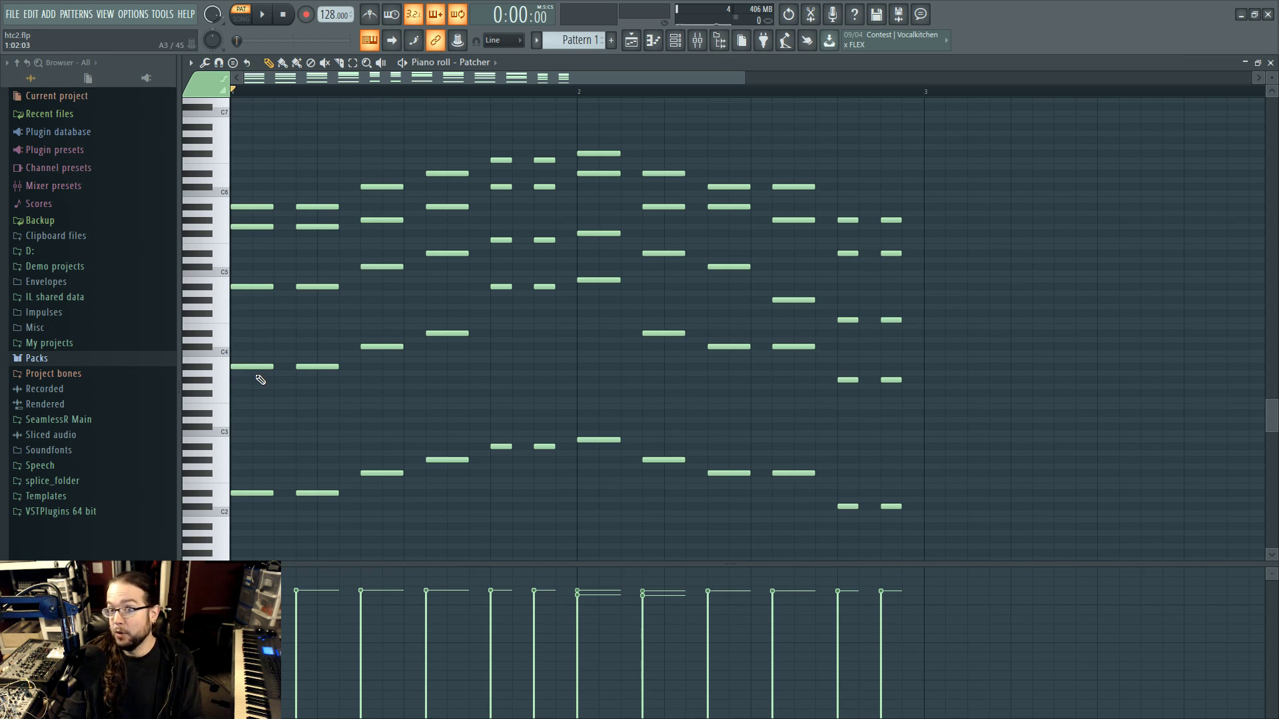
Reopen Patcher and Harmor, and show the keyboard mapping curve for Unison pitch thickness
click(675, 40)
click(739, 315)
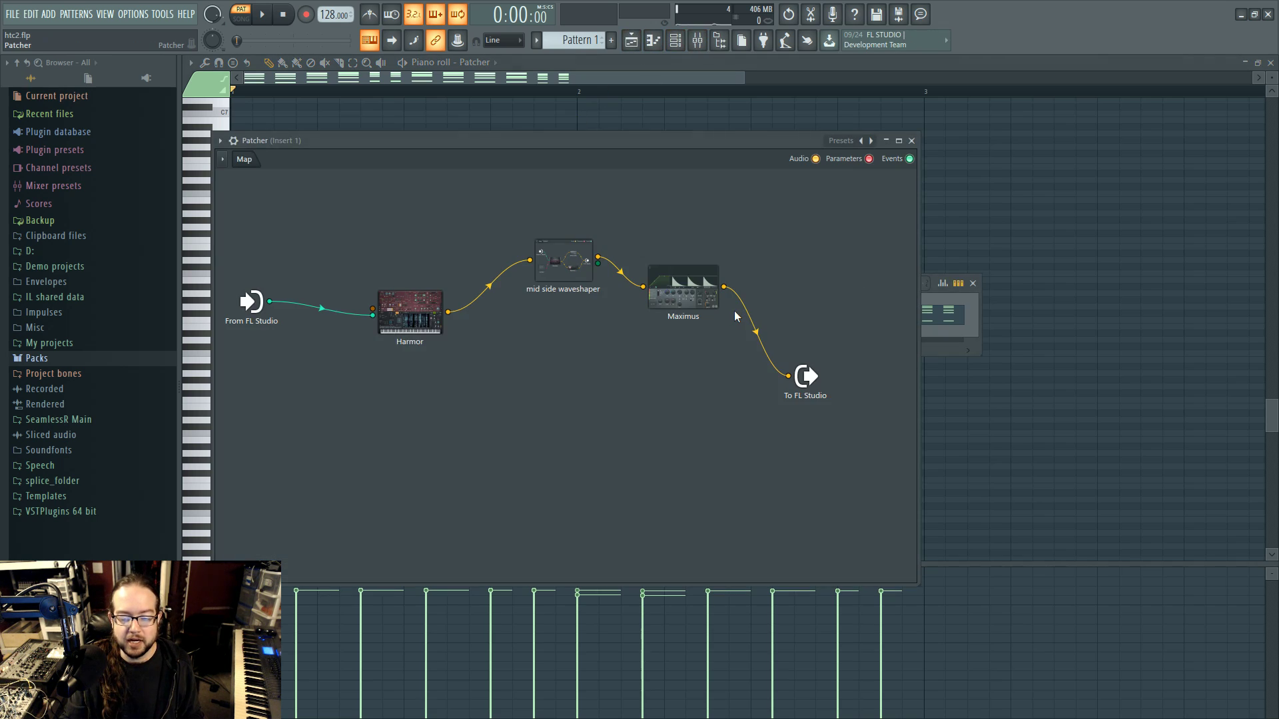
double_click(434, 300)
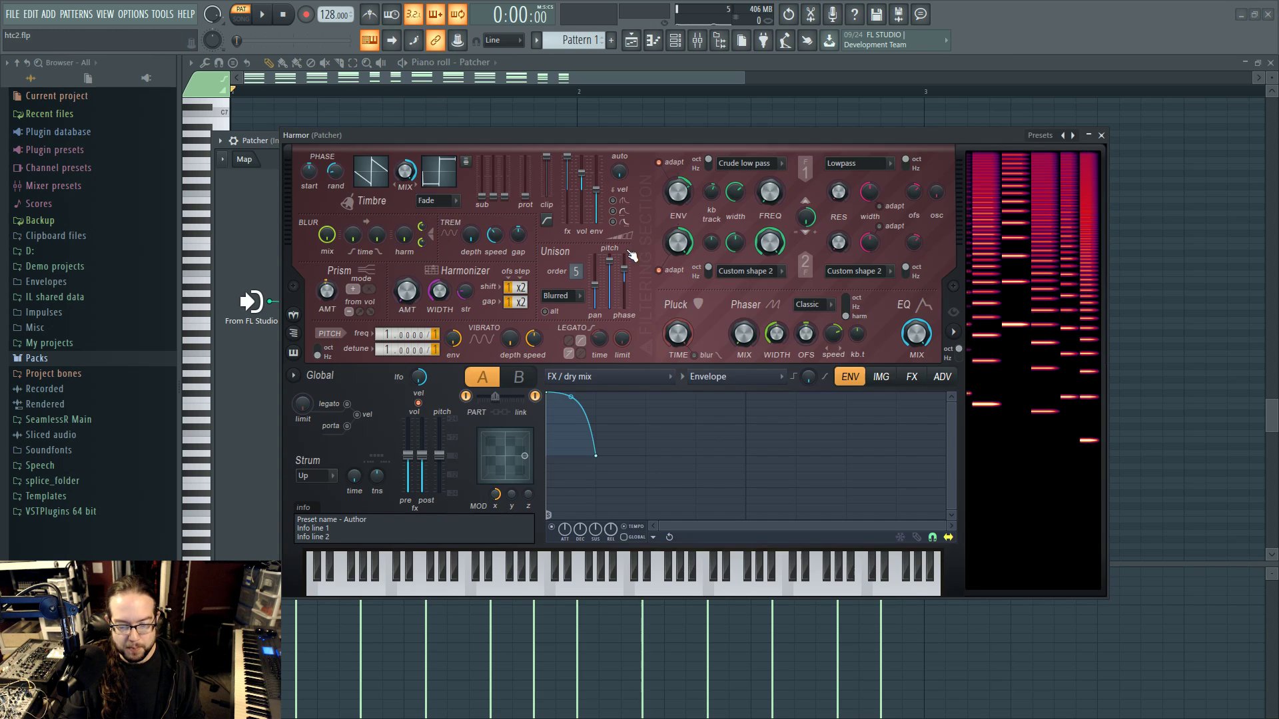
right_click(608, 269)
click(665, 294)
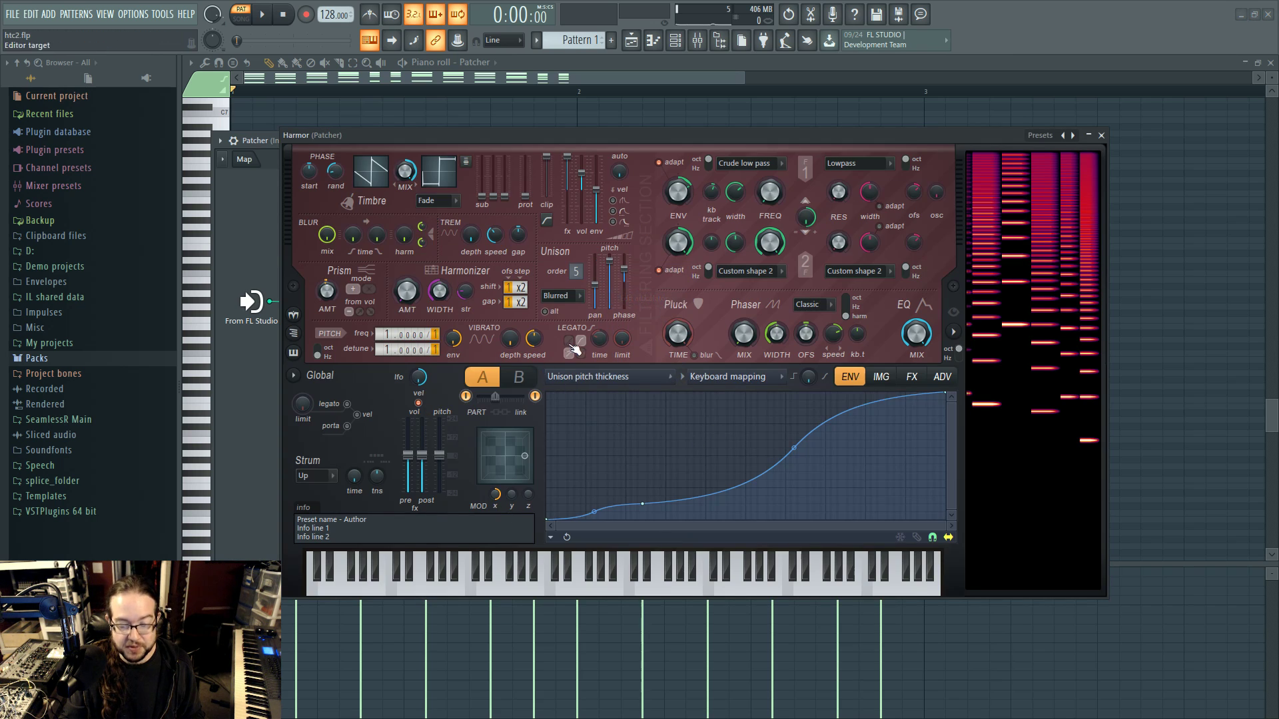
Play notes from low to high on Harmor's keyboard to check how unison pitch thickness changes across the range
click(454, 579)
click(538, 587)
click(608, 589)
click(696, 588)
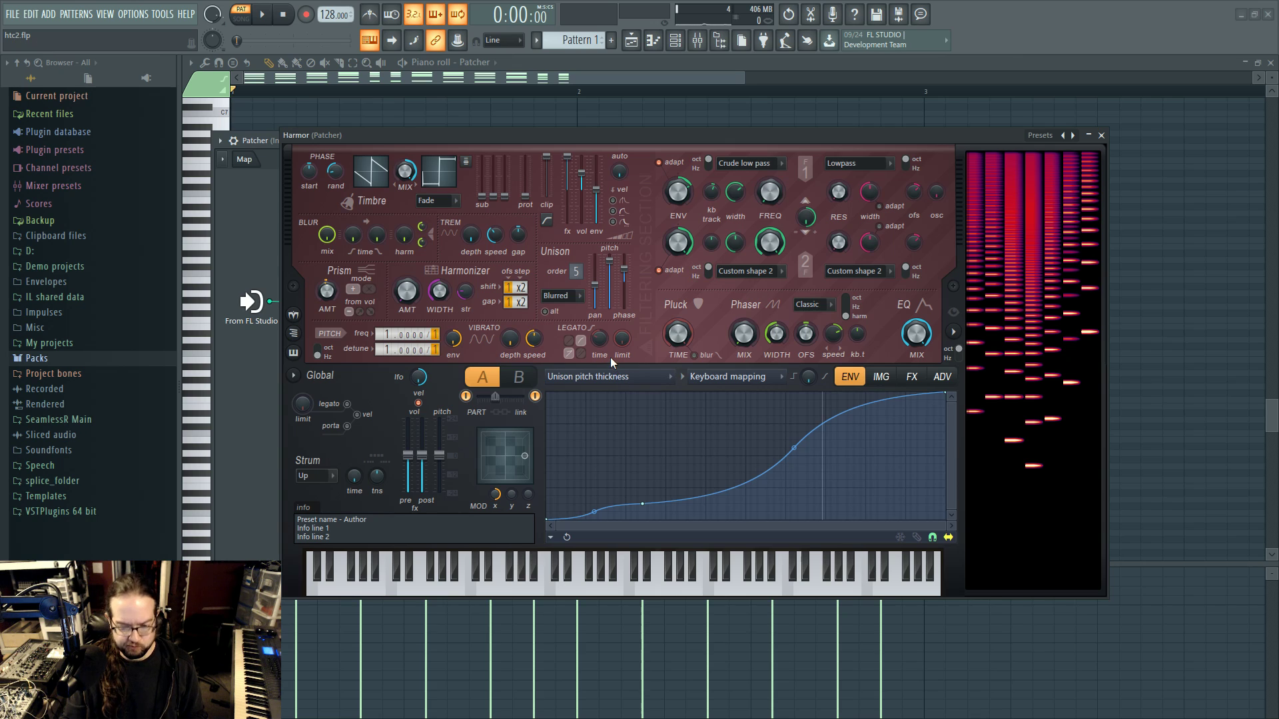
Look through Harmor's modulation targets, including Filter 1 envelope amount, and close Harmor without choosing another target
click(620, 377)
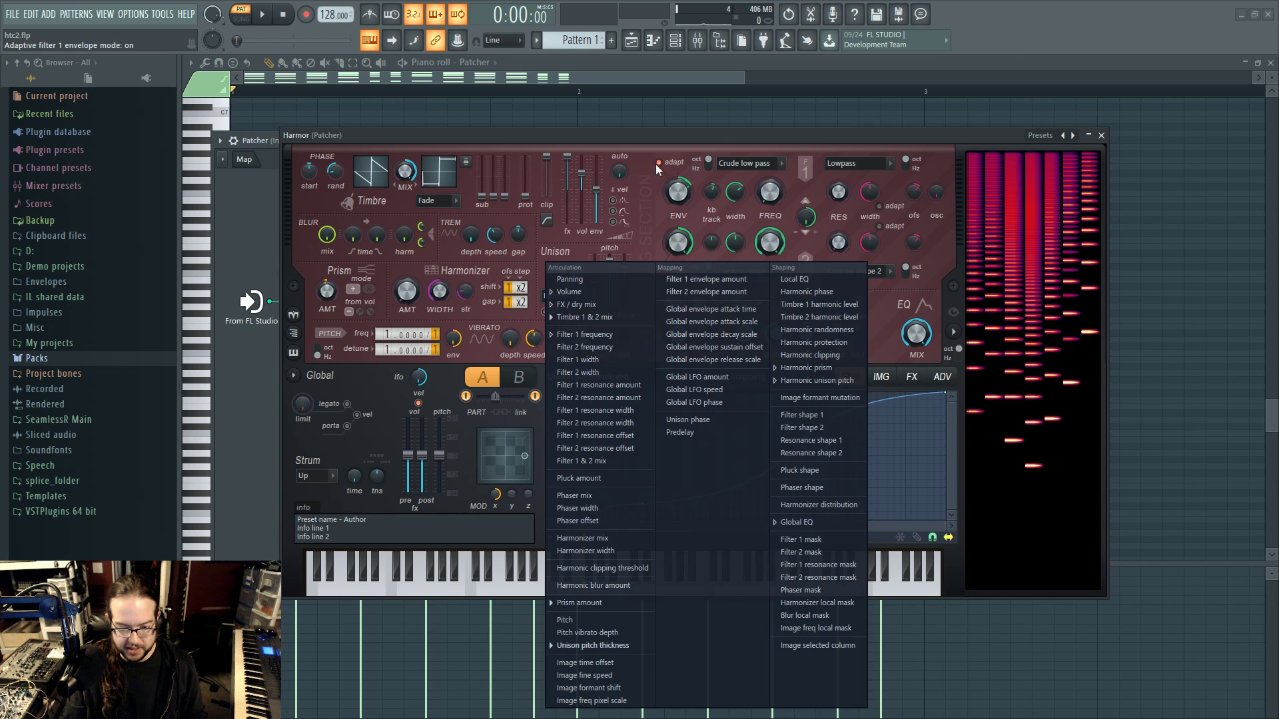
click(709, 278)
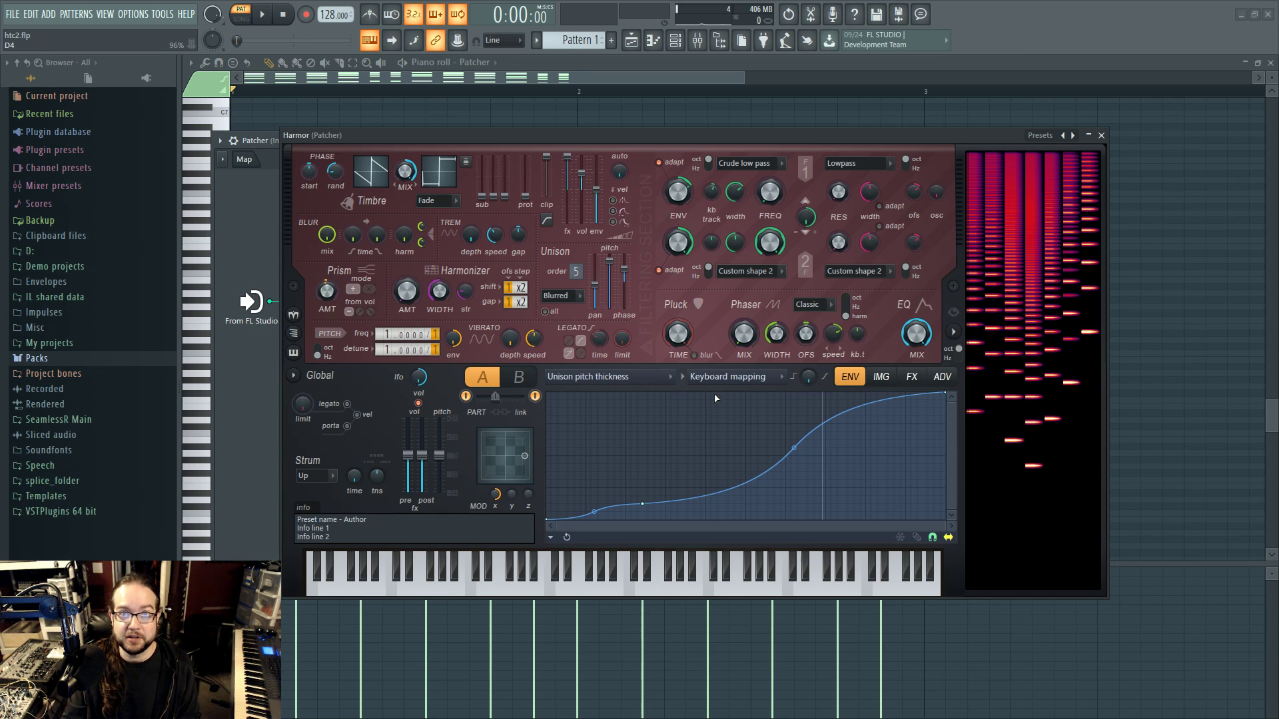
click(1101, 136)
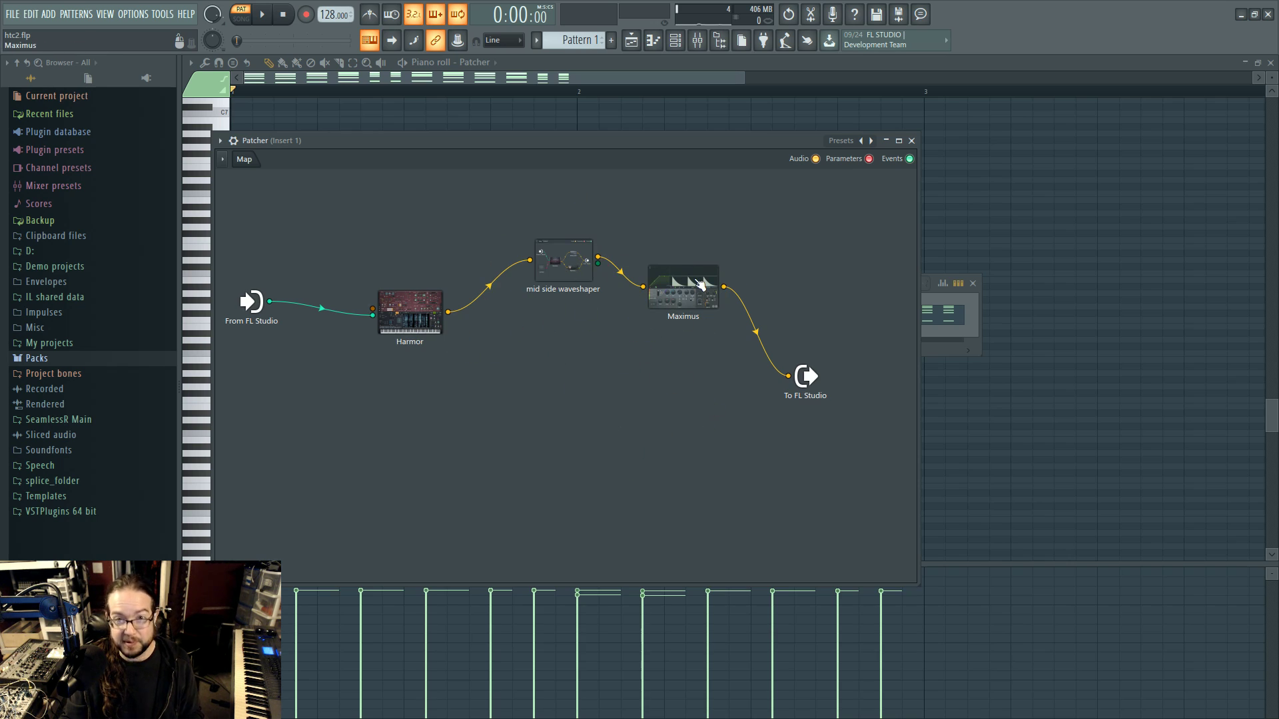
Play the pattern through the full effects chain in Patcher, dismiss the map's context options, and stop playback
key(space)
right_click(620, 378)
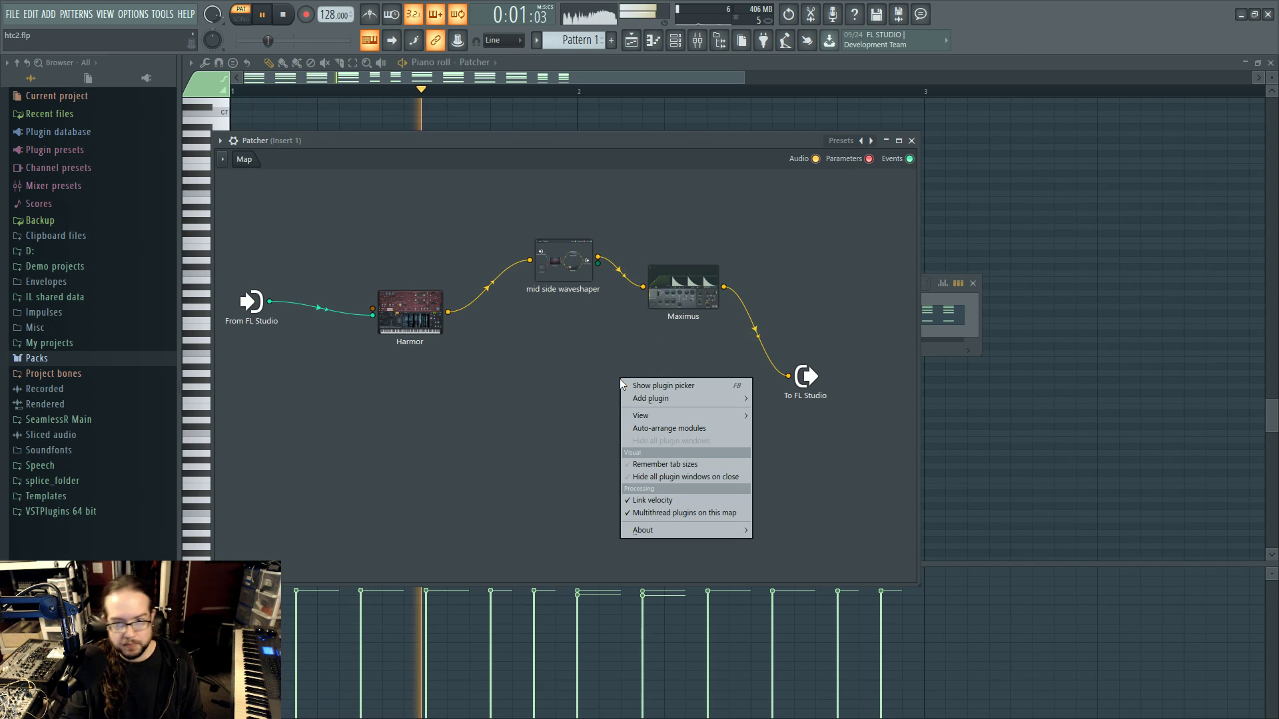
click(560, 429)
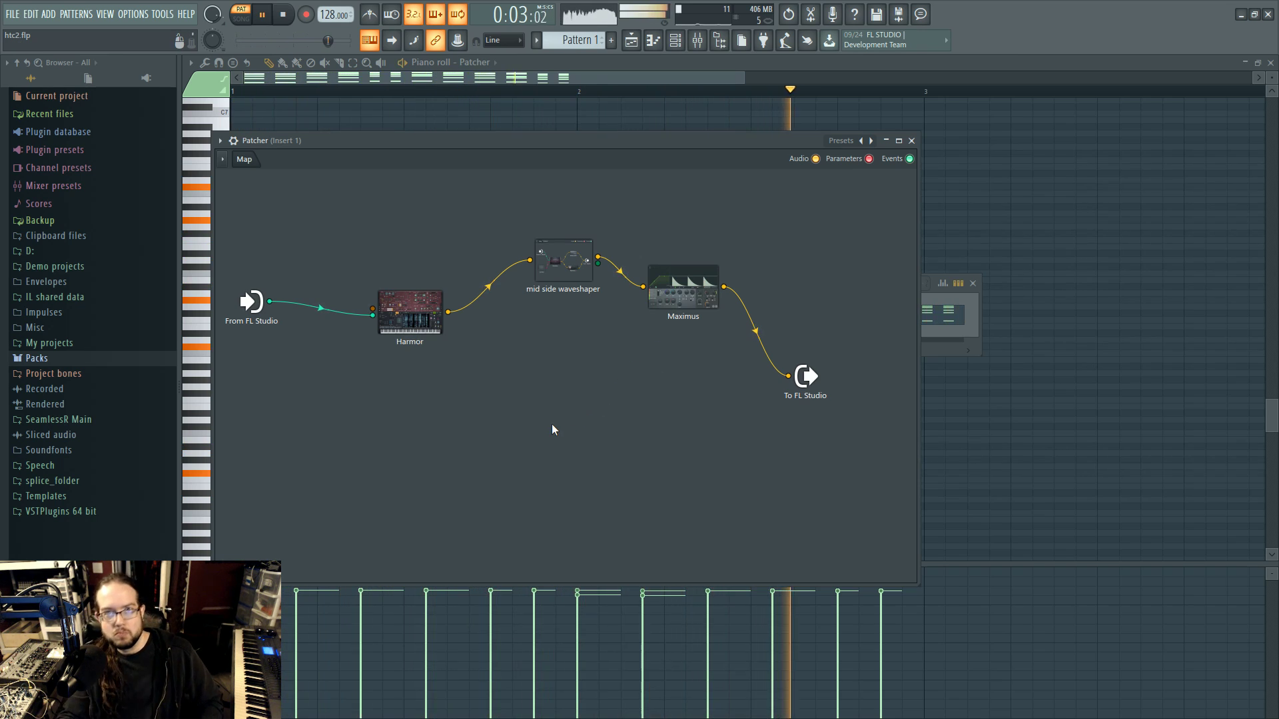
key(space)
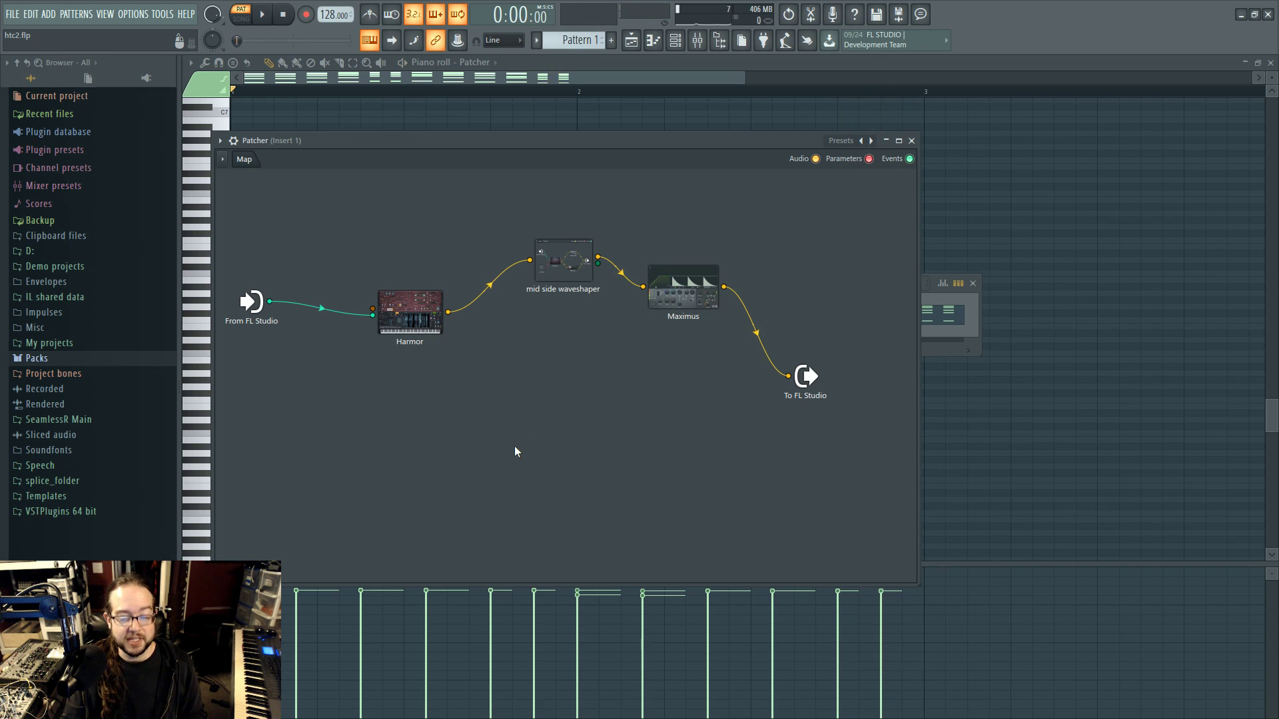
Connect Harmor's audio directly to the To FL Studio output with the Maximus link turned down, and audition the dry pattern
drag(467, 329, 788, 375)
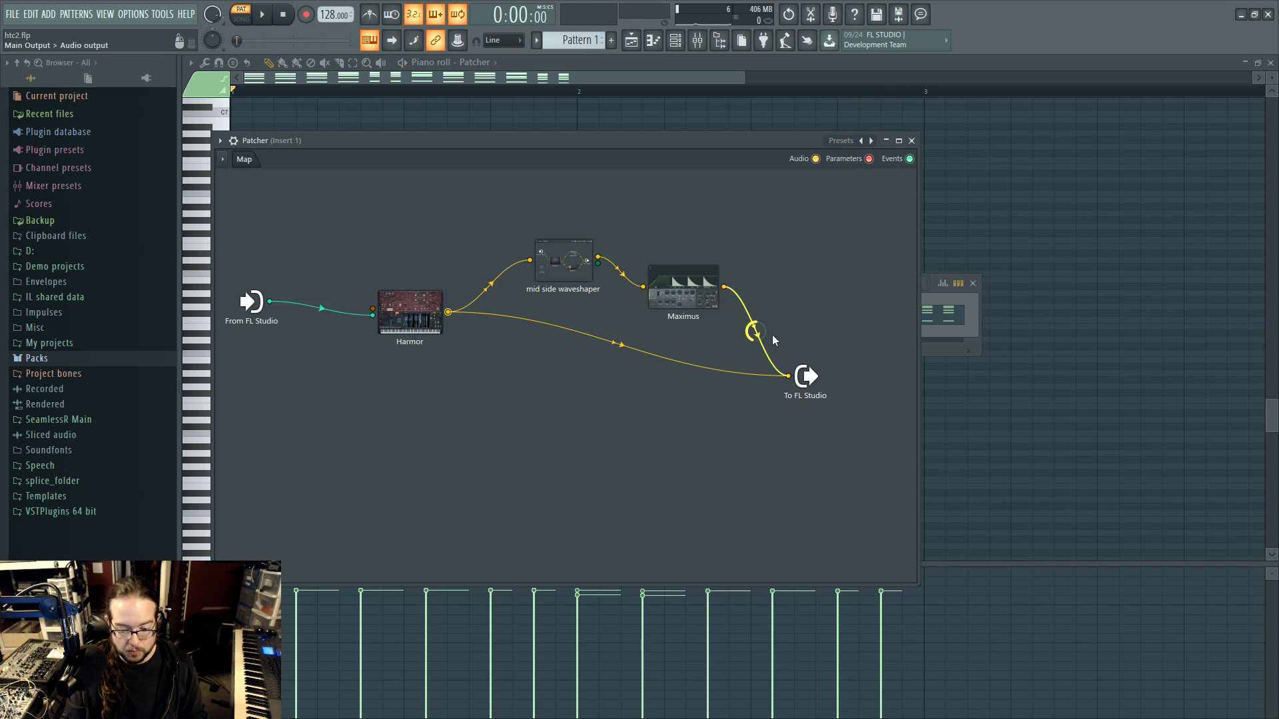
key(space)
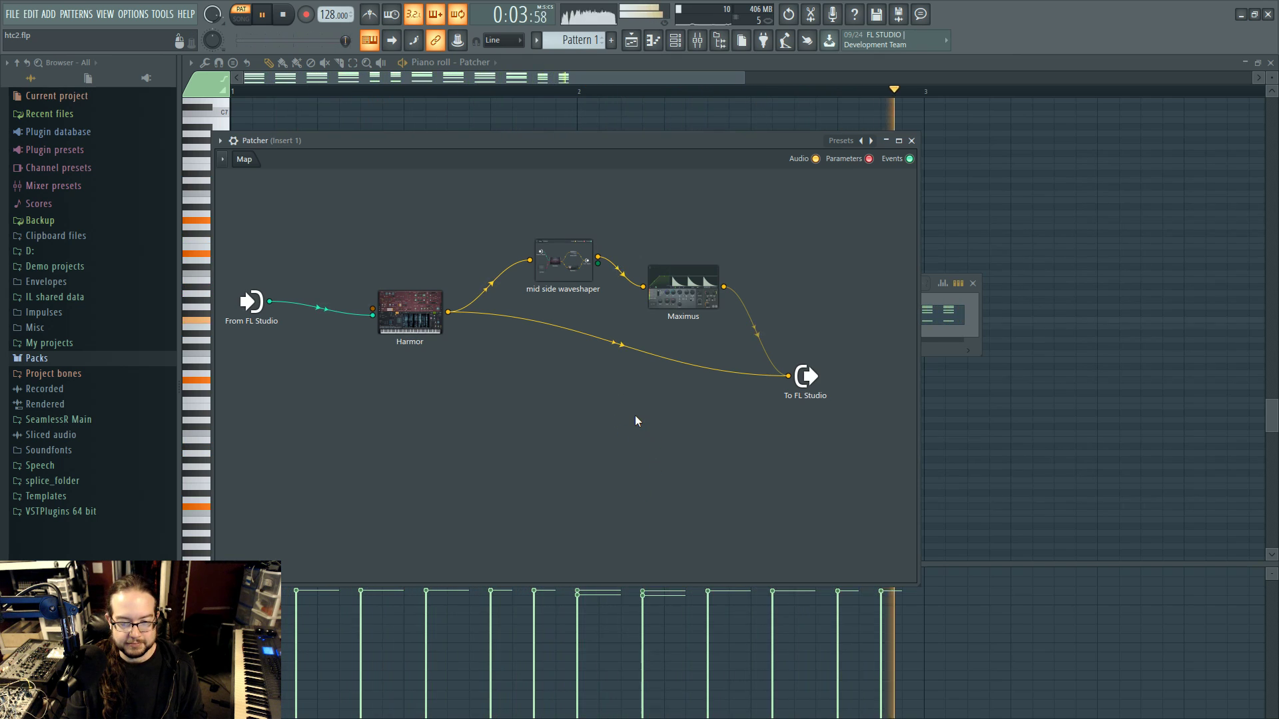
key(space)
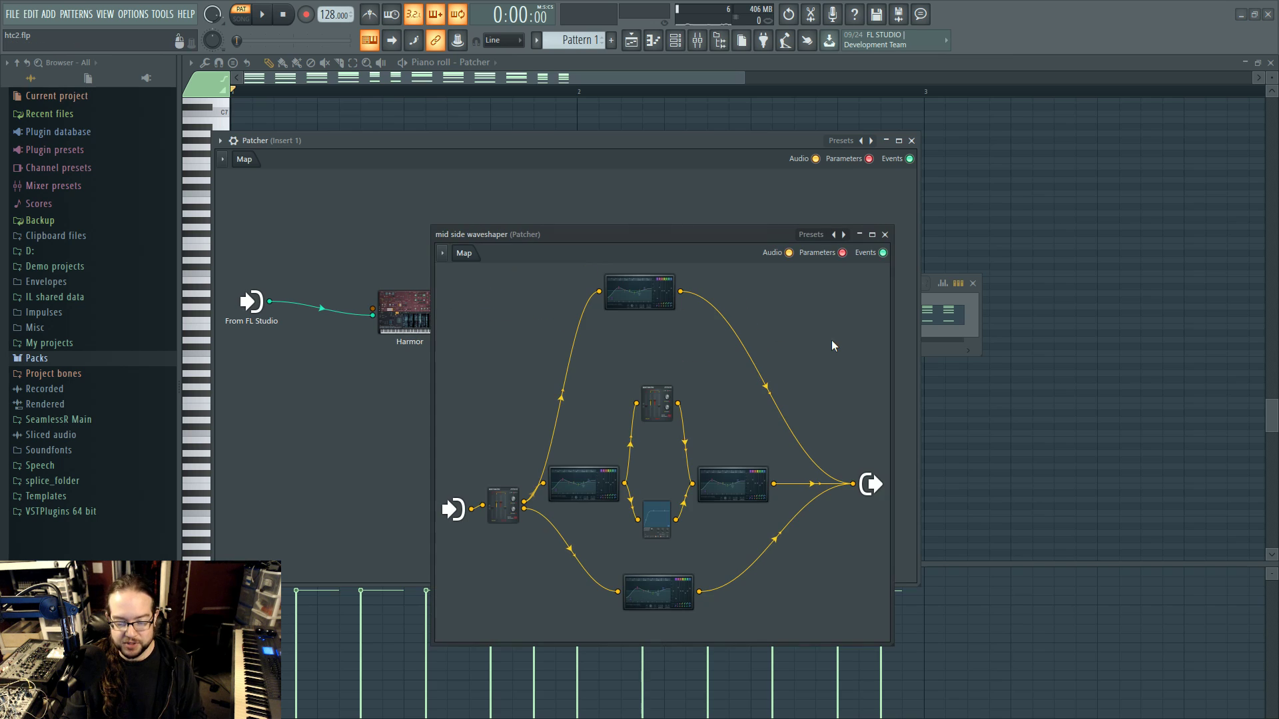
Open the mid side waveshaper patch, move its window up, and enlarge it to spread out the map
double_click(574, 263)
drag(741, 234, 678, 122)
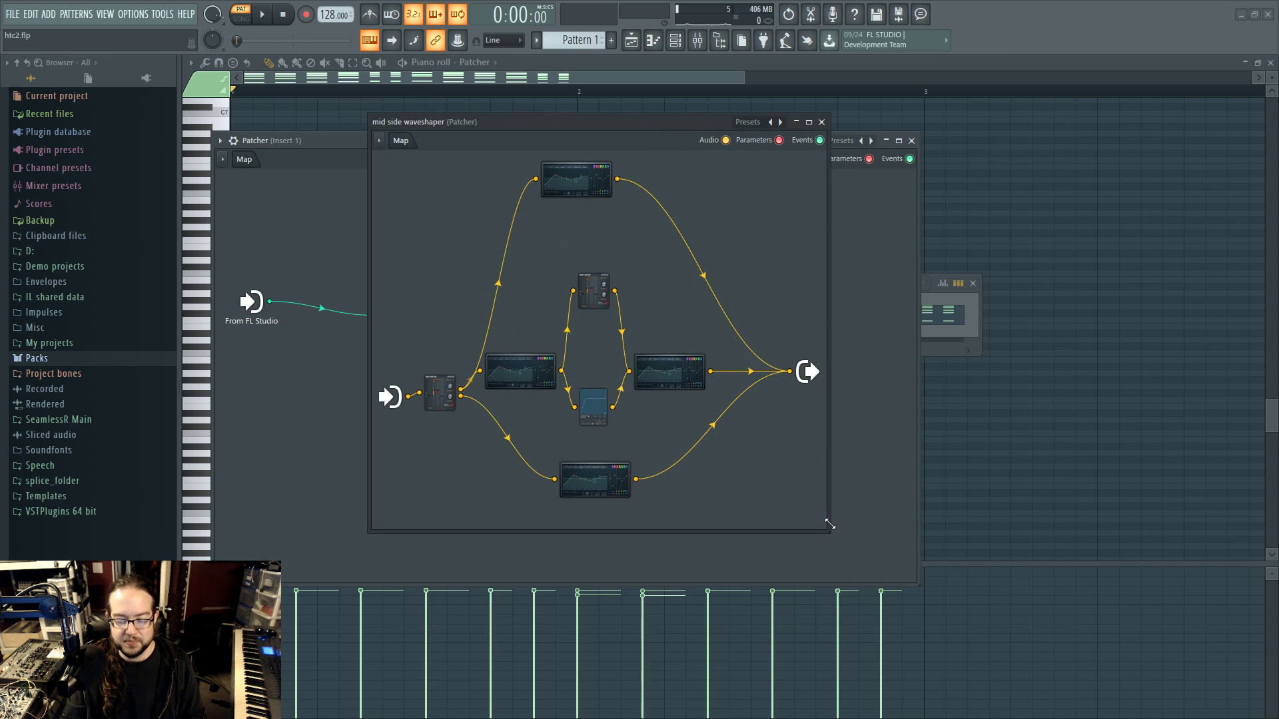
drag(834, 526, 1068, 564)
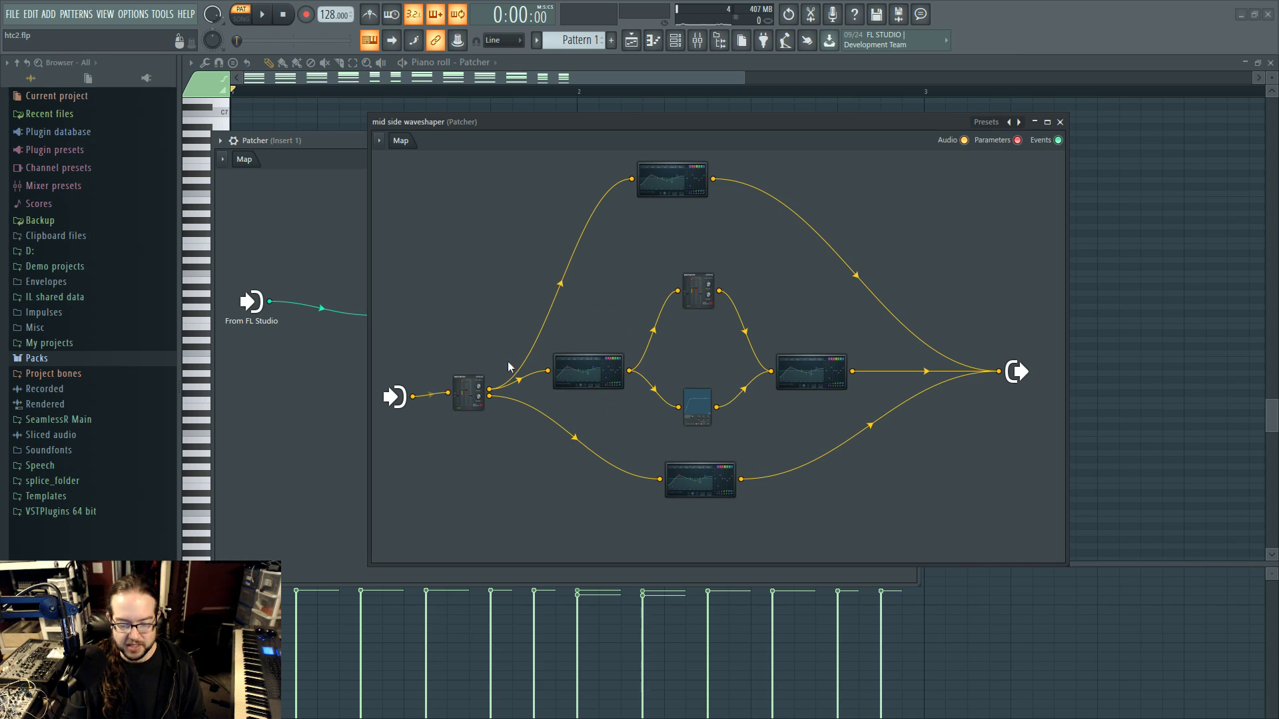
Move the Fruity Stereo Shaper at the patch's input upward, and inspect its mixer matrix settings before closing it
drag(474, 397, 479, 351)
double_click(478, 351)
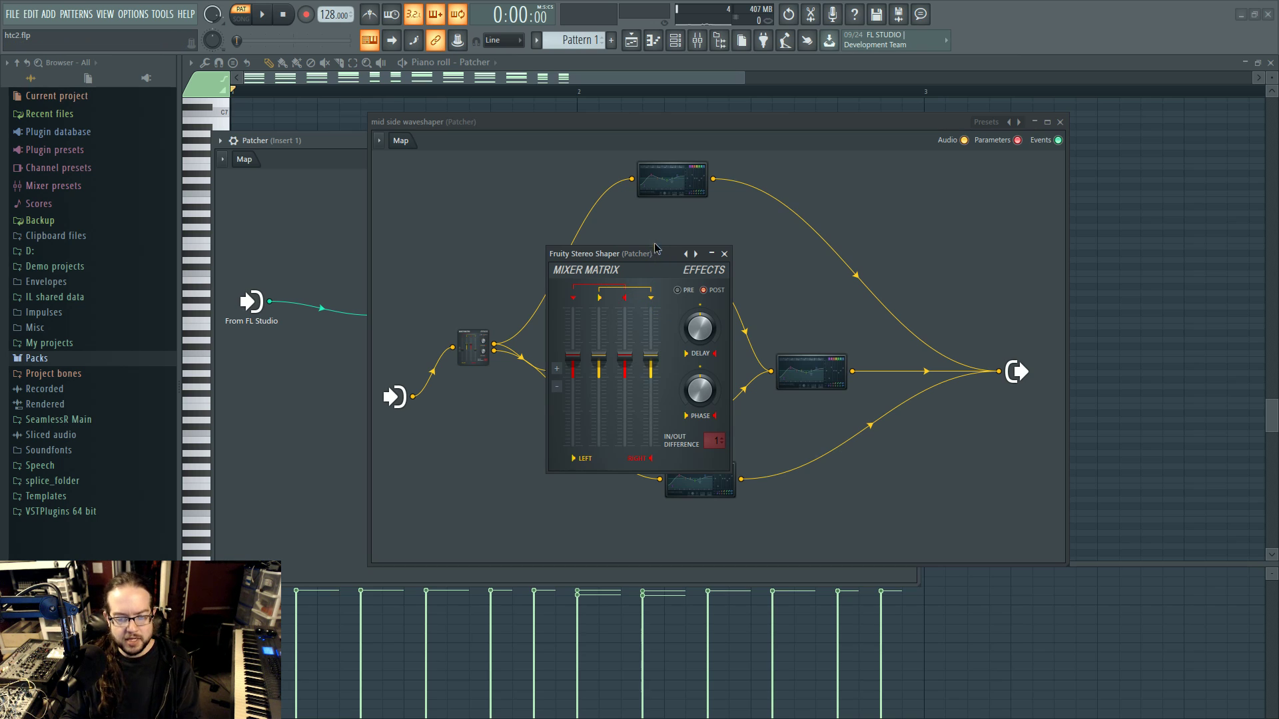
drag(656, 257, 642, 233)
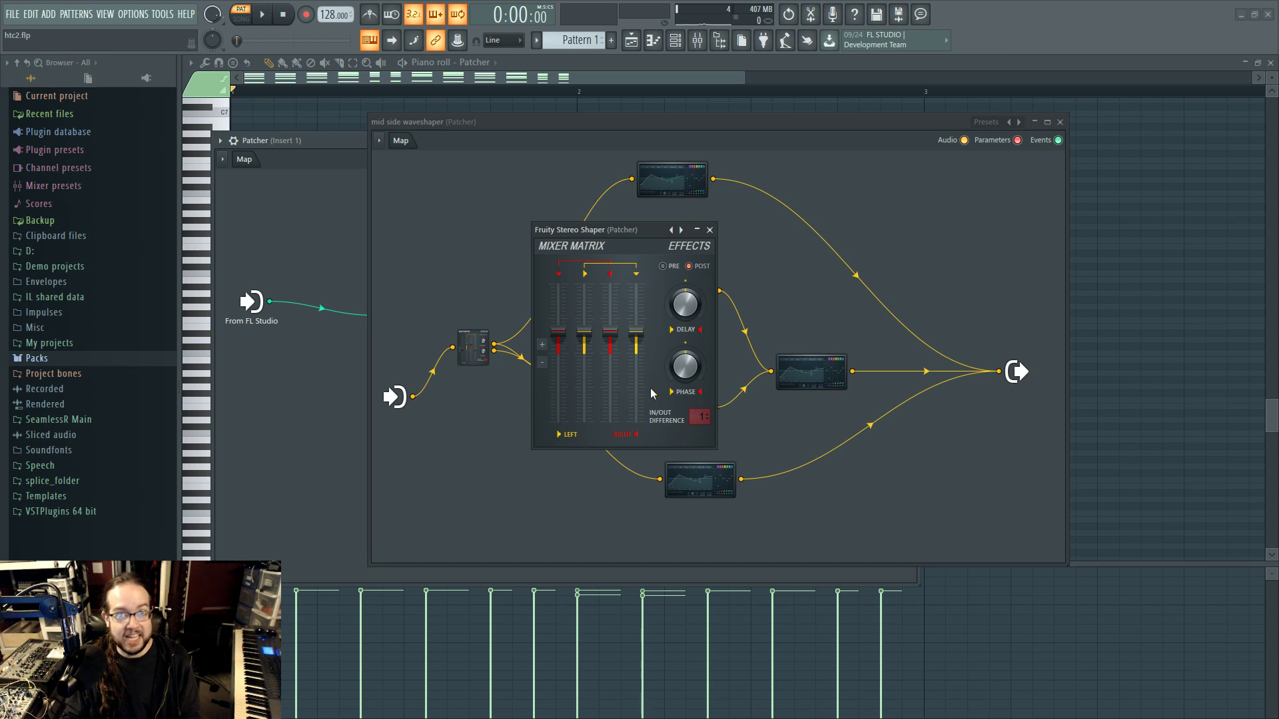
click(696, 229)
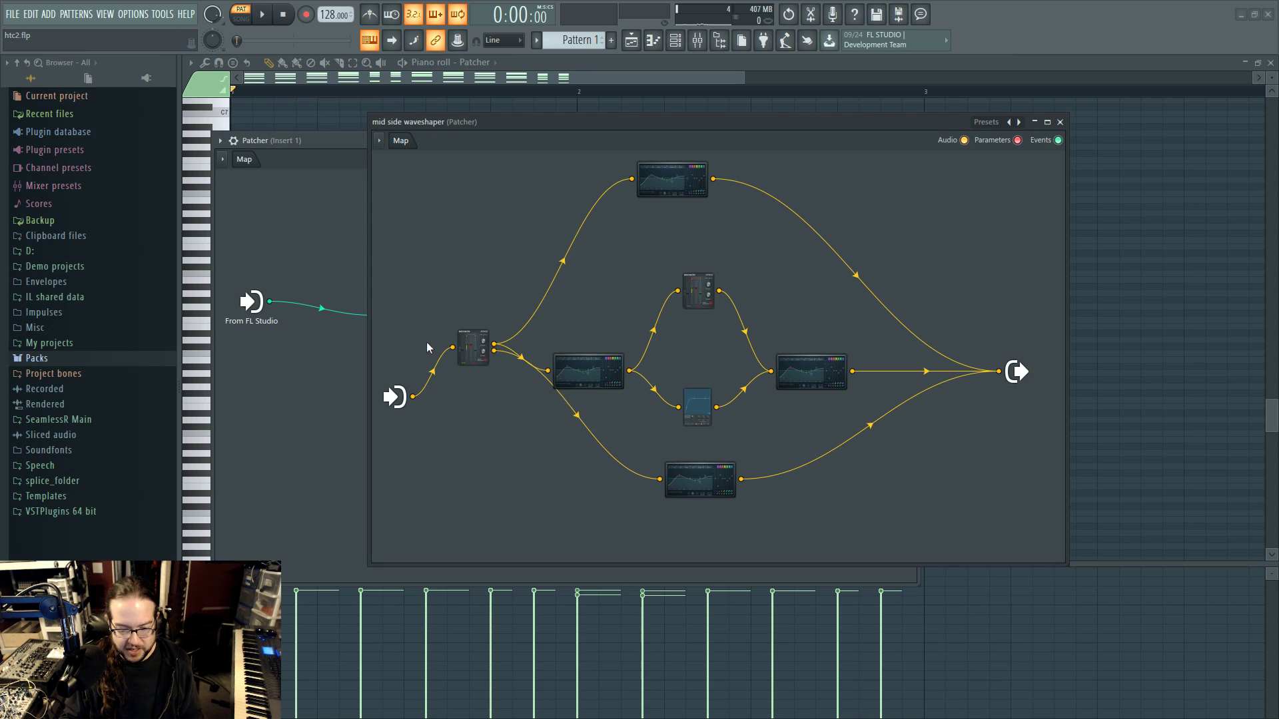
Review which audio outputs are active on the Stereo Shaper at the patch's input, leaving Main Output and Send 1 enabled
right_click(470, 344)
mouse_move(559, 425)
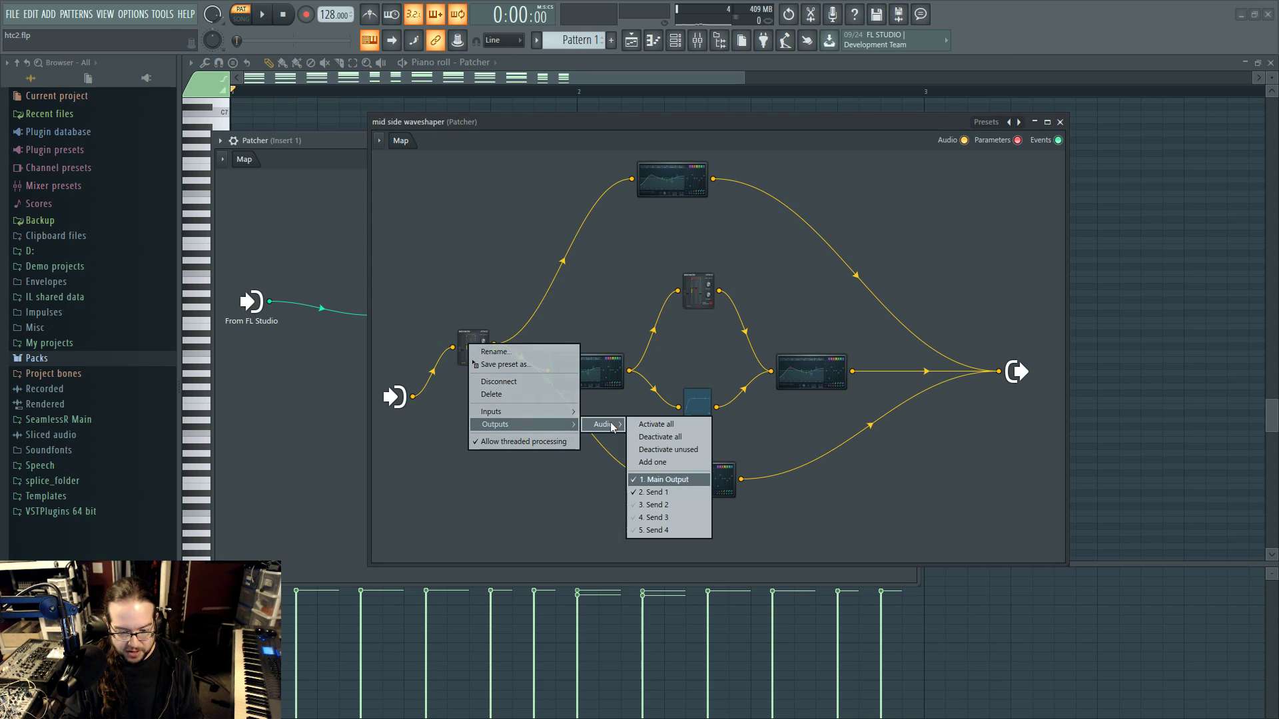
click(659, 480)
right_click(504, 493)
click(493, 375)
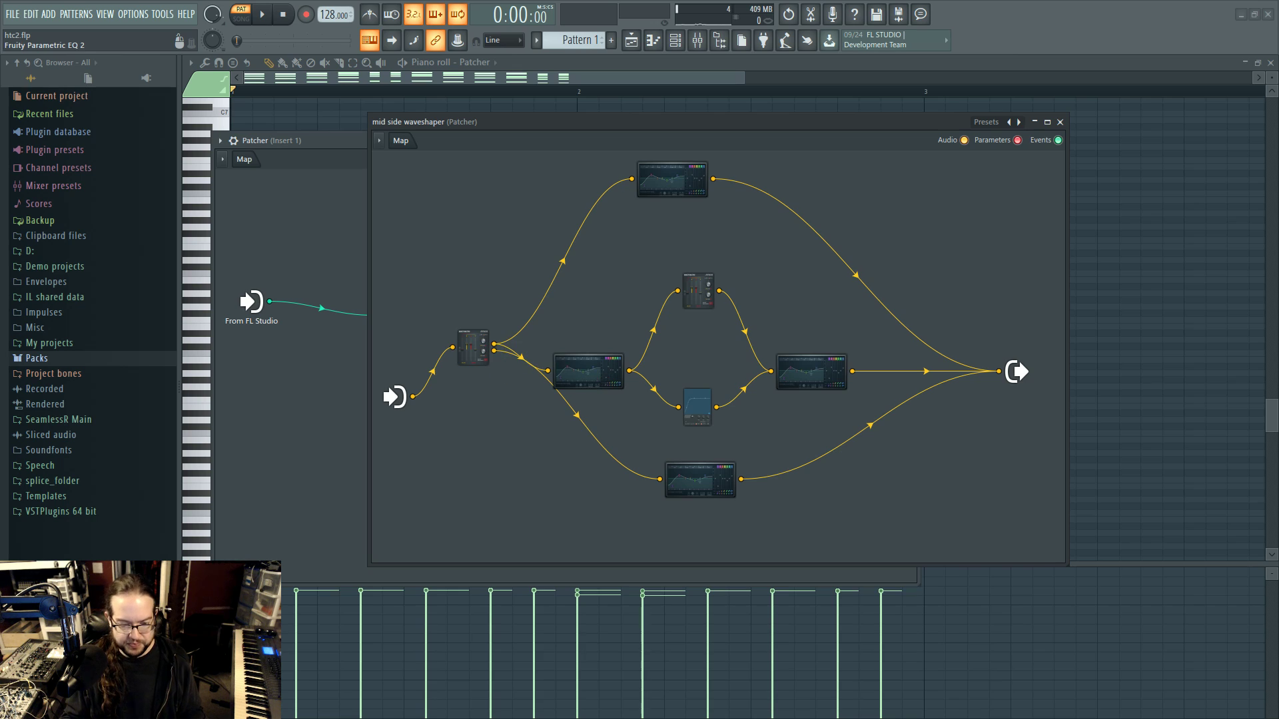
Move the middle branch's first EQ up beside the Stereo Shaper, inspect the Fruity WaveShaper curve, and close the nested patch
drag(607, 378, 607, 342)
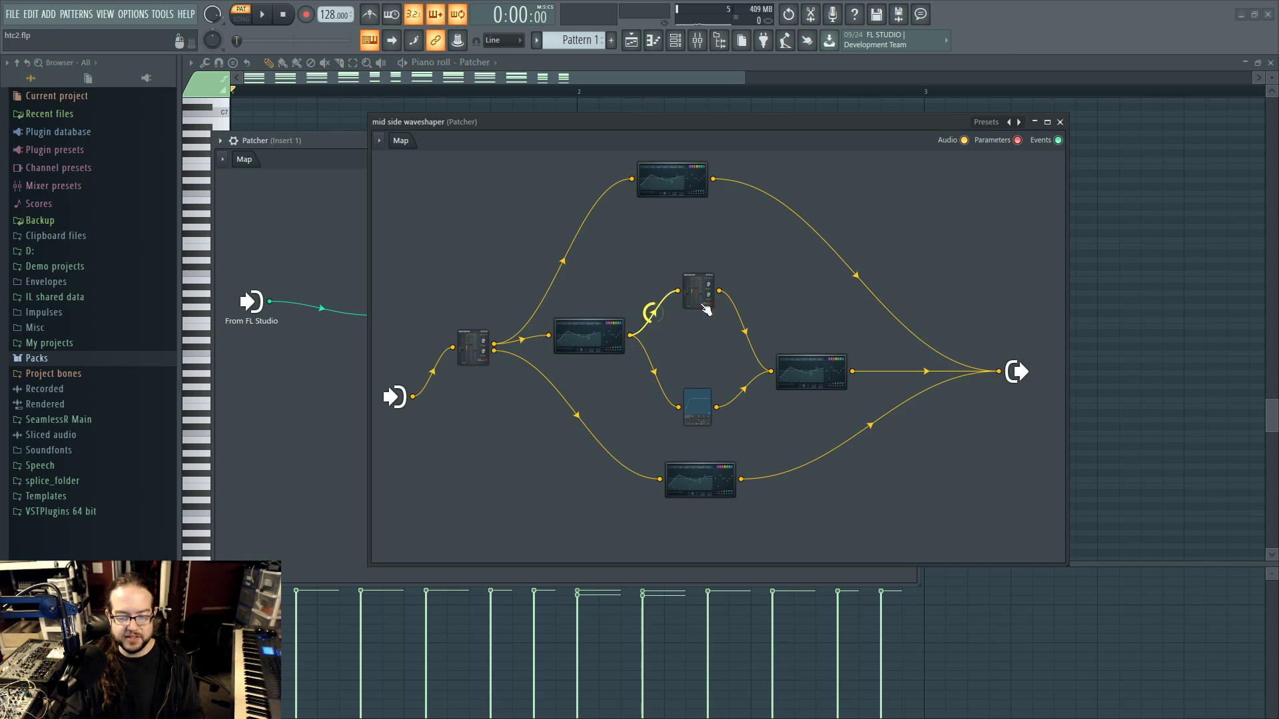
click(697, 407)
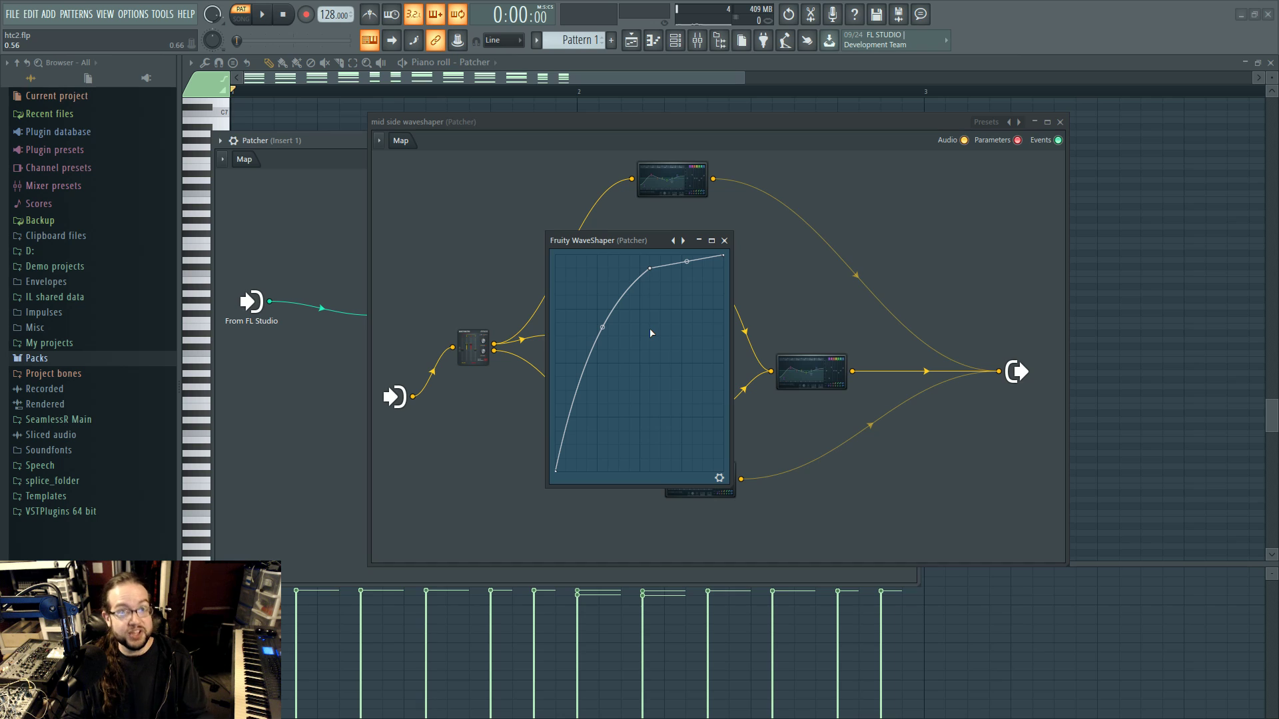
click(724, 240)
click(1061, 122)
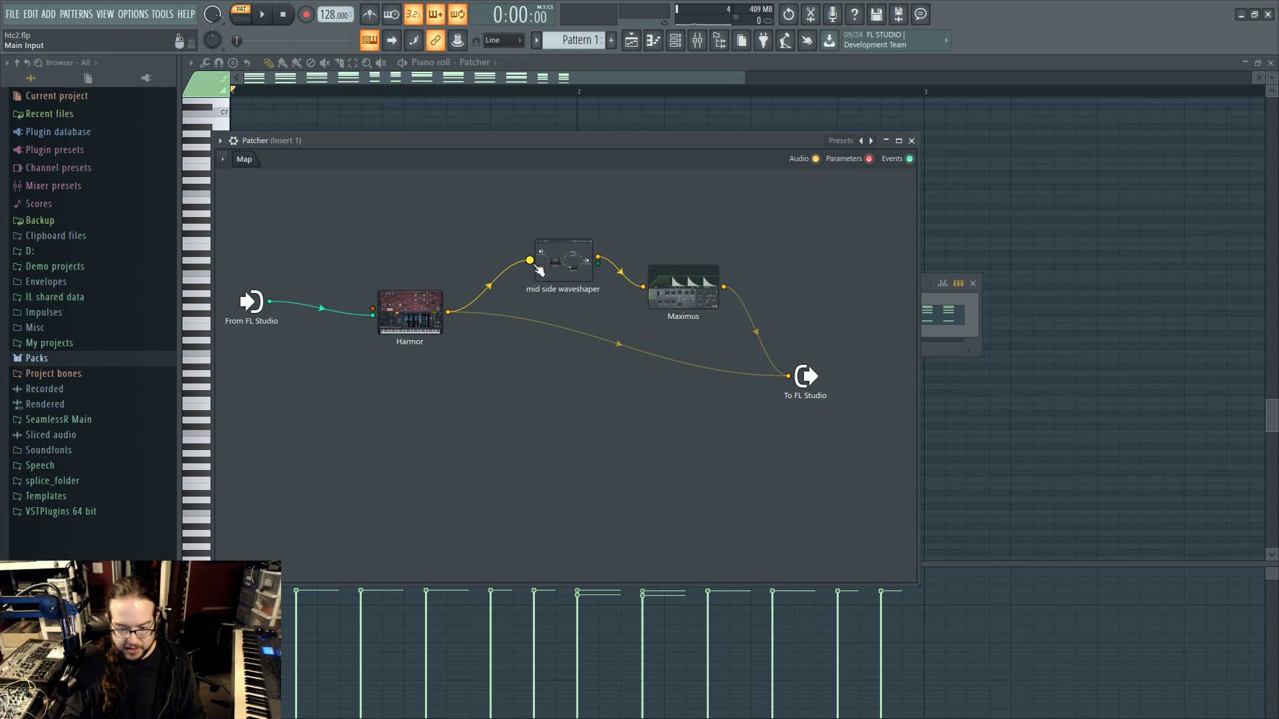
Reopen the mid side waveshaper patch and briefly audition the pattern through its middle branch
click(558, 262)
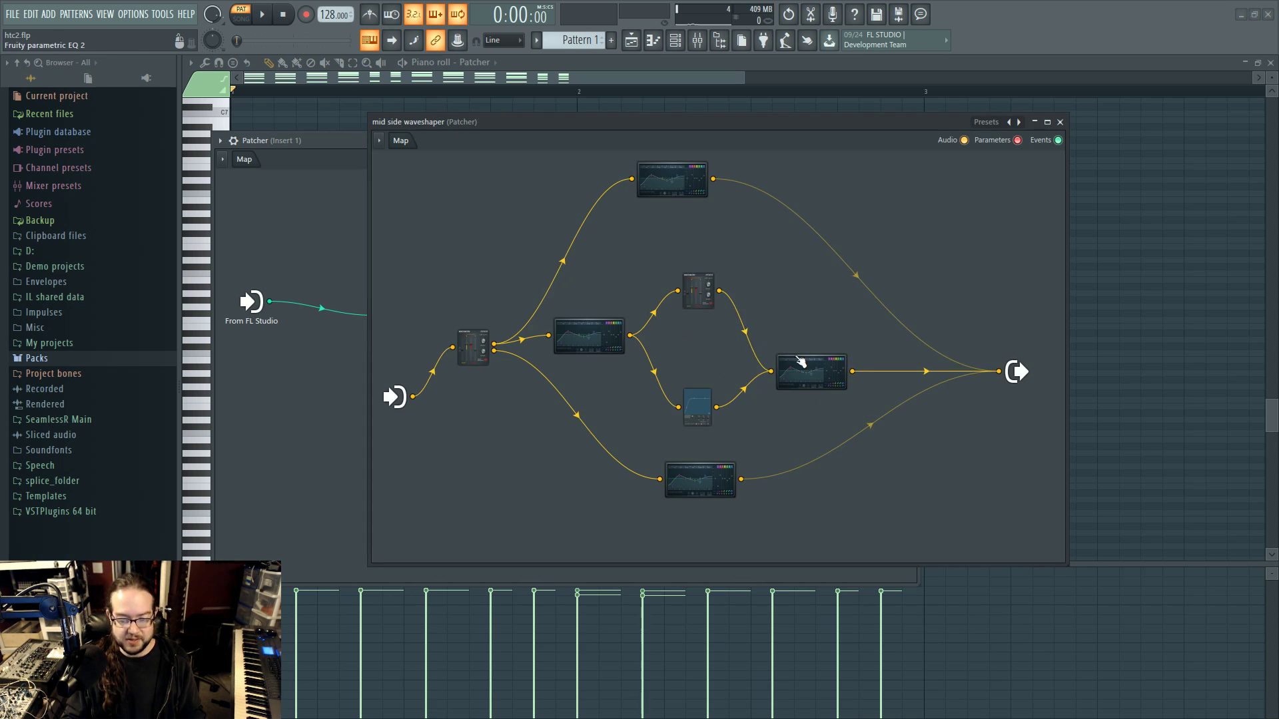
key(space)
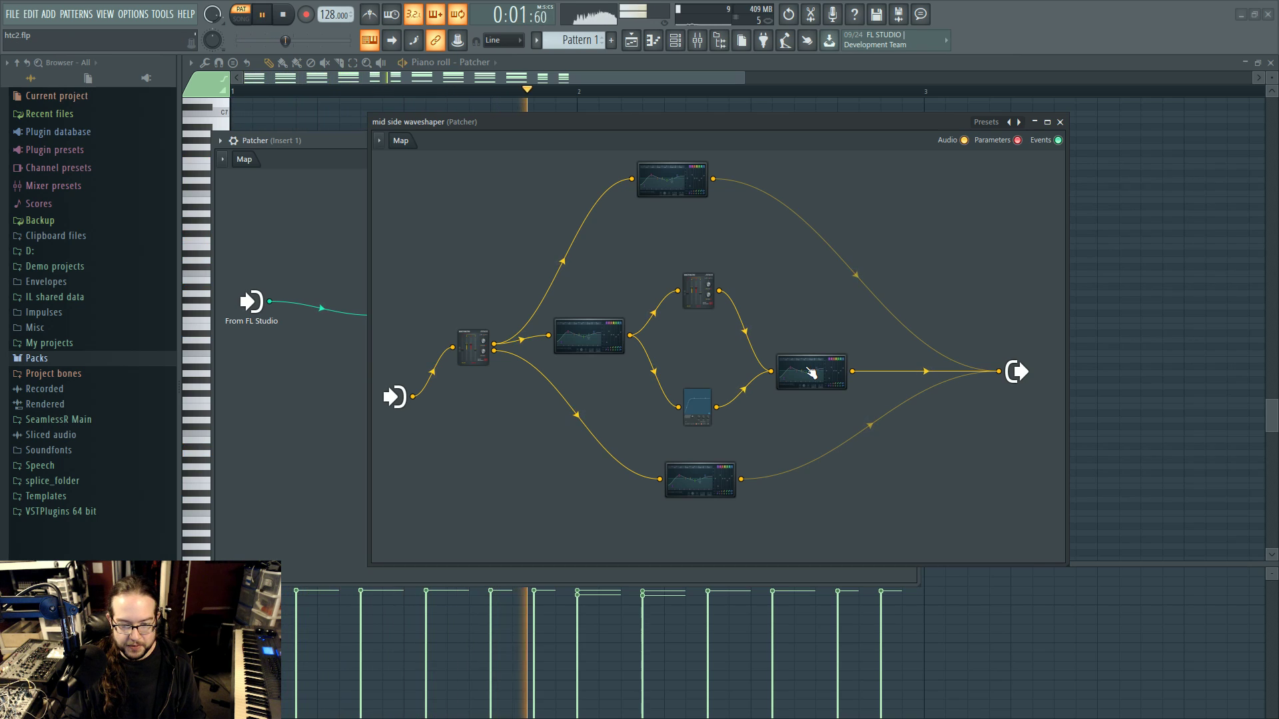
key(space)
Inspect the middle branch's final Parametric EQ 2 curve and the Stereo Shaper parallel to the WaveShaper, closing each one
double_click(811, 373)
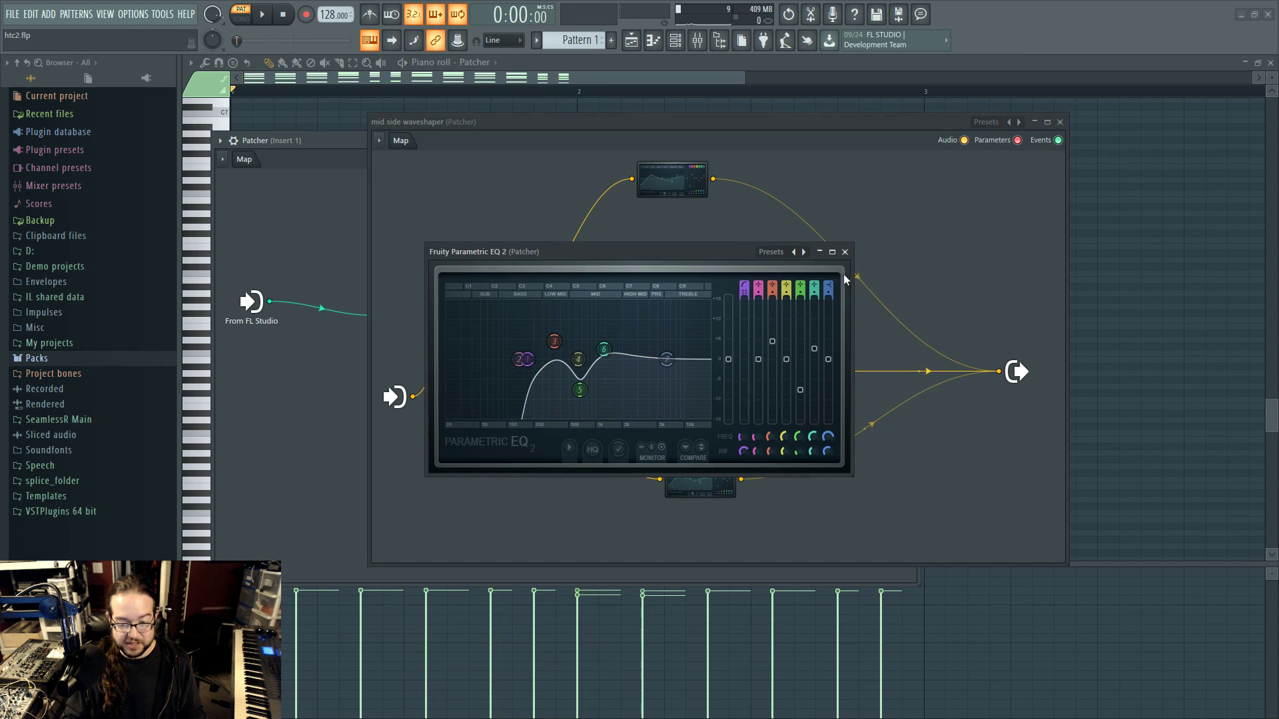
click(844, 252)
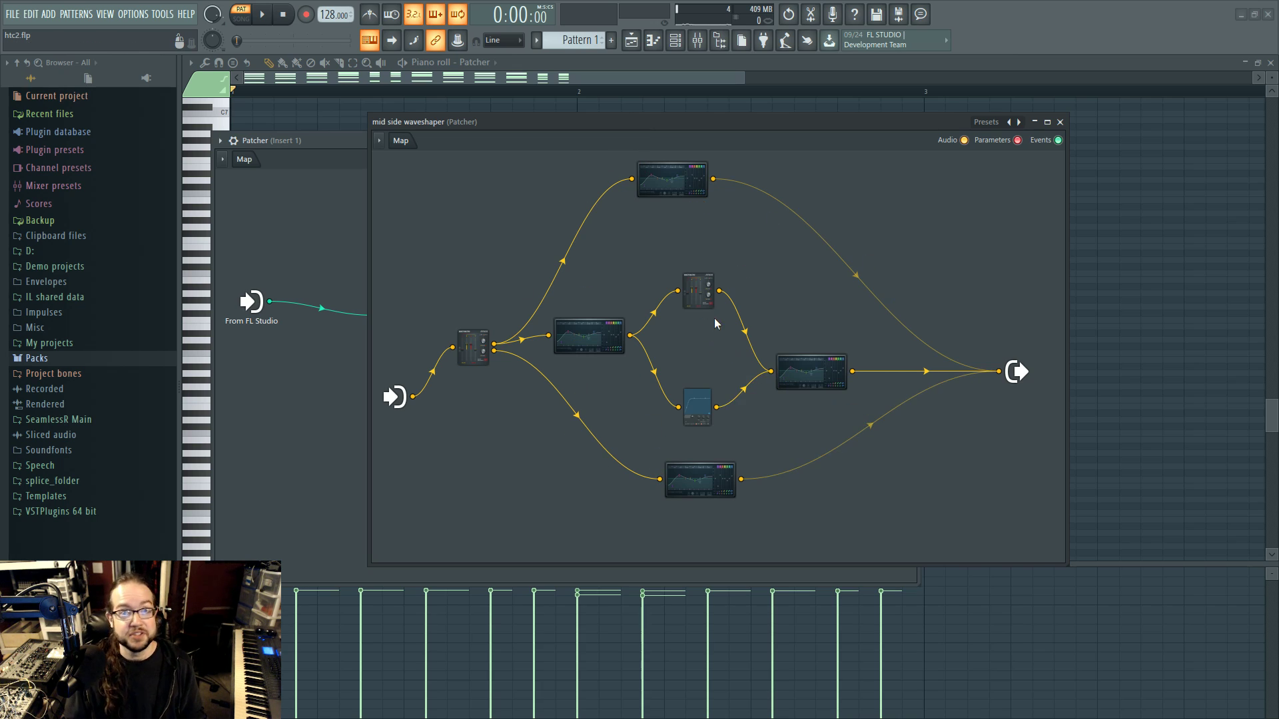
click(703, 300)
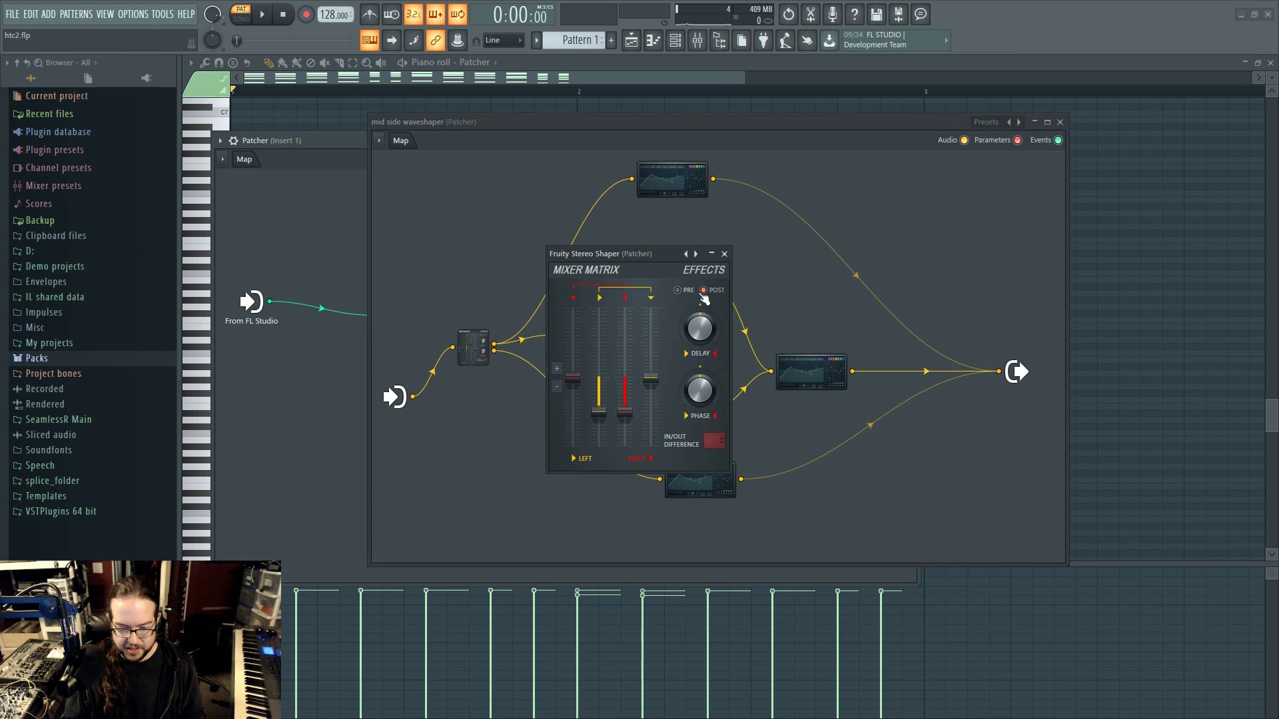
click(725, 255)
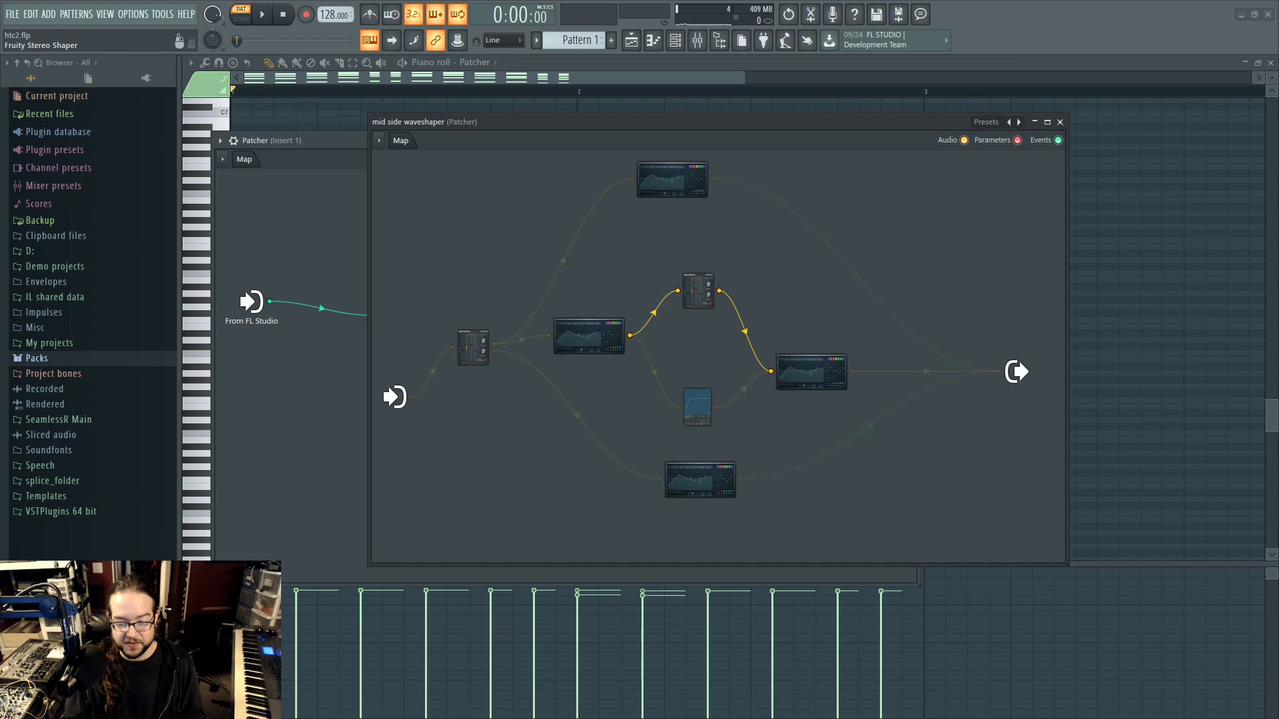
Move the middle branch's parallel Stereo Shaper and WaveShaper slightly upward, and view the curve of the EQ they feed into
drag(702, 272, 702, 280)
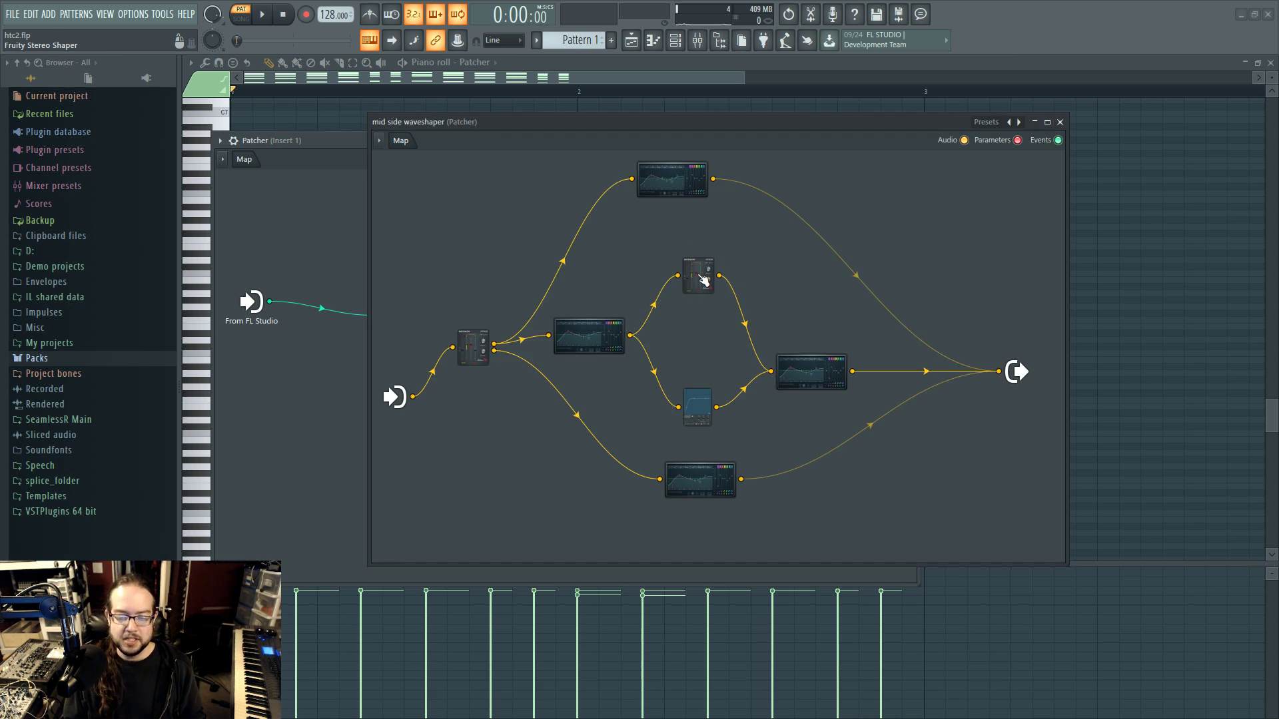
drag(703, 409, 698, 404)
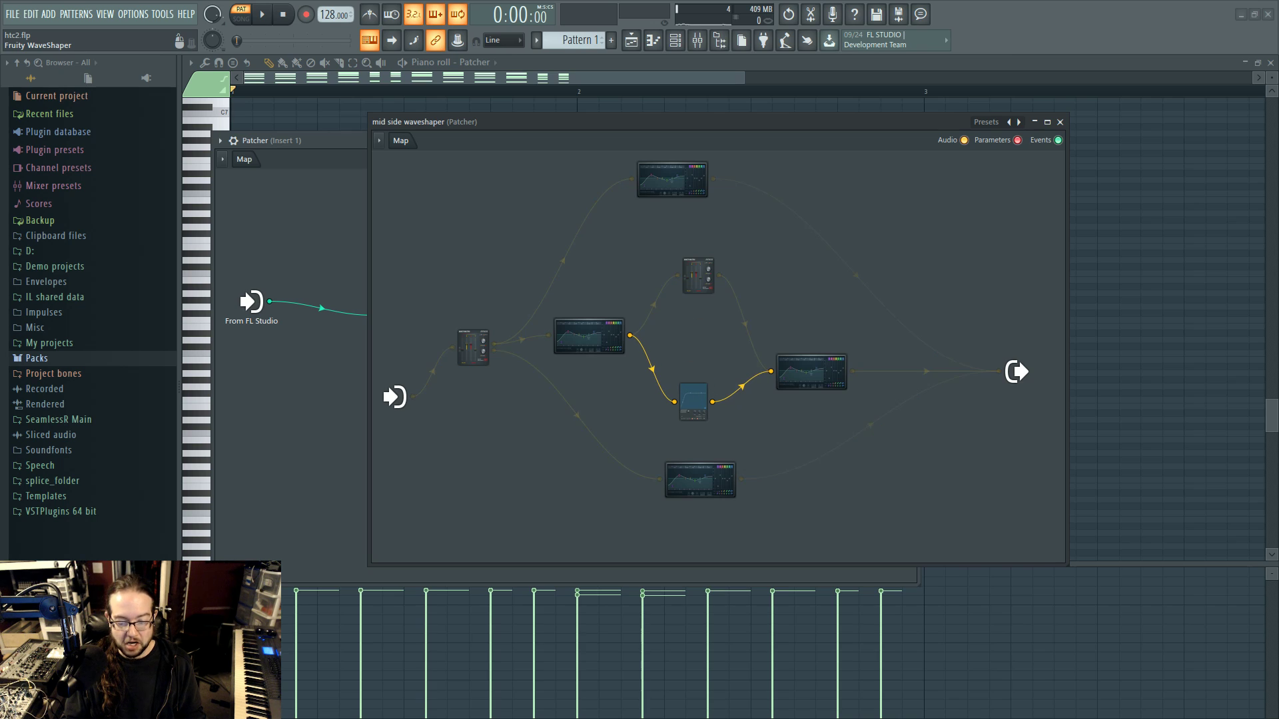
double_click(810, 371)
click(844, 252)
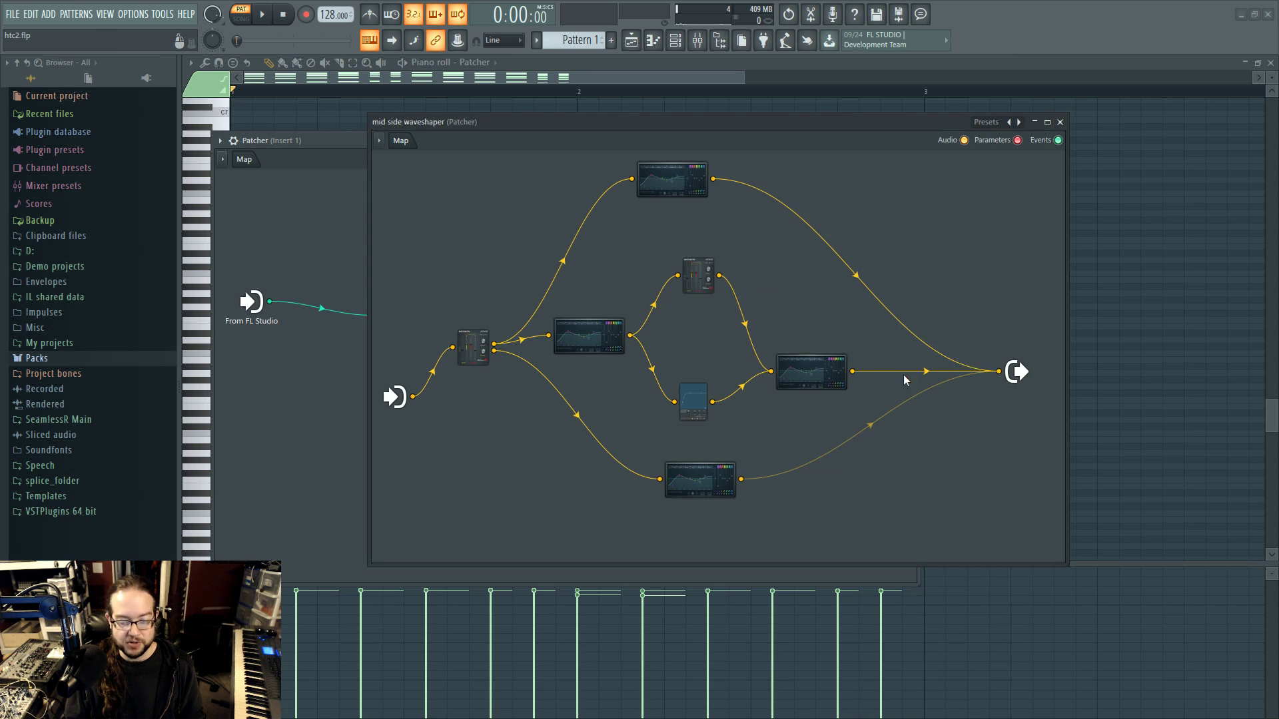
Audition the pattern through the top branch alone and inspect that branch's Parametric EQ 2 curve
key(space)
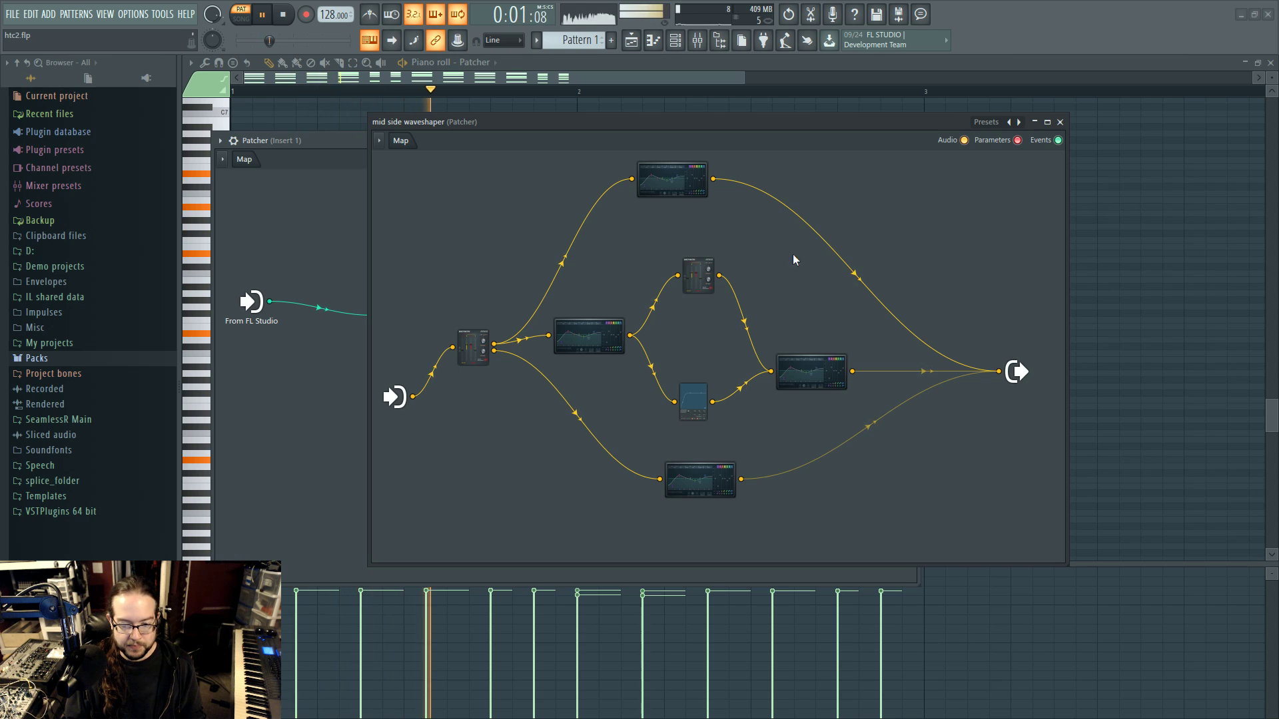
key(space)
double_click(672, 184)
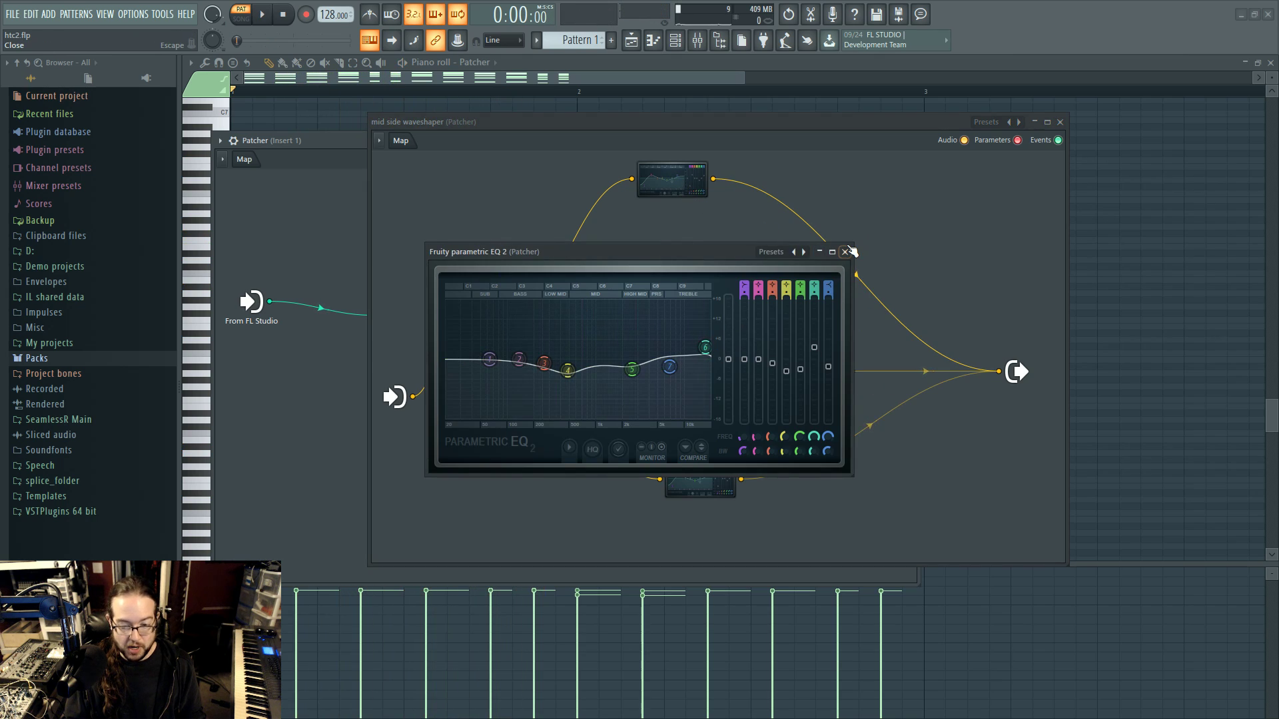
click(868, 191)
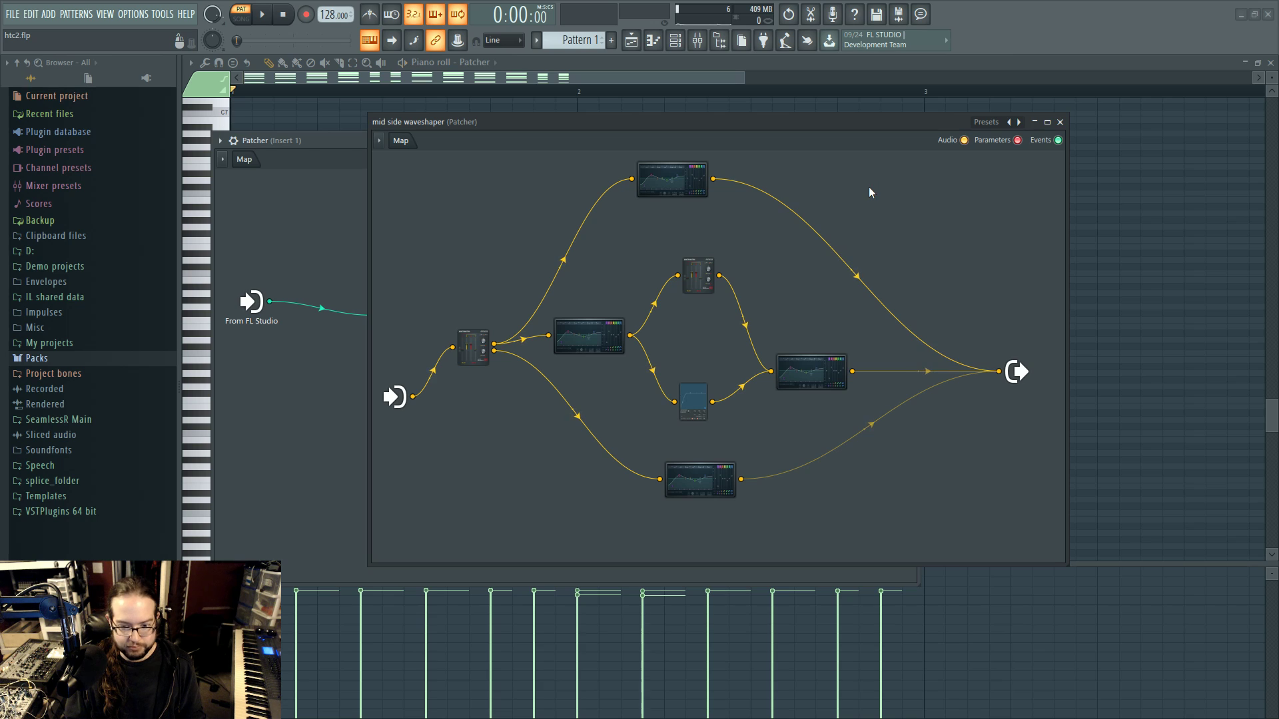
Compare the top branch with the middle branch by swapping their enabled outputs, and watch the middle branch's final EQ during playback
key(space)
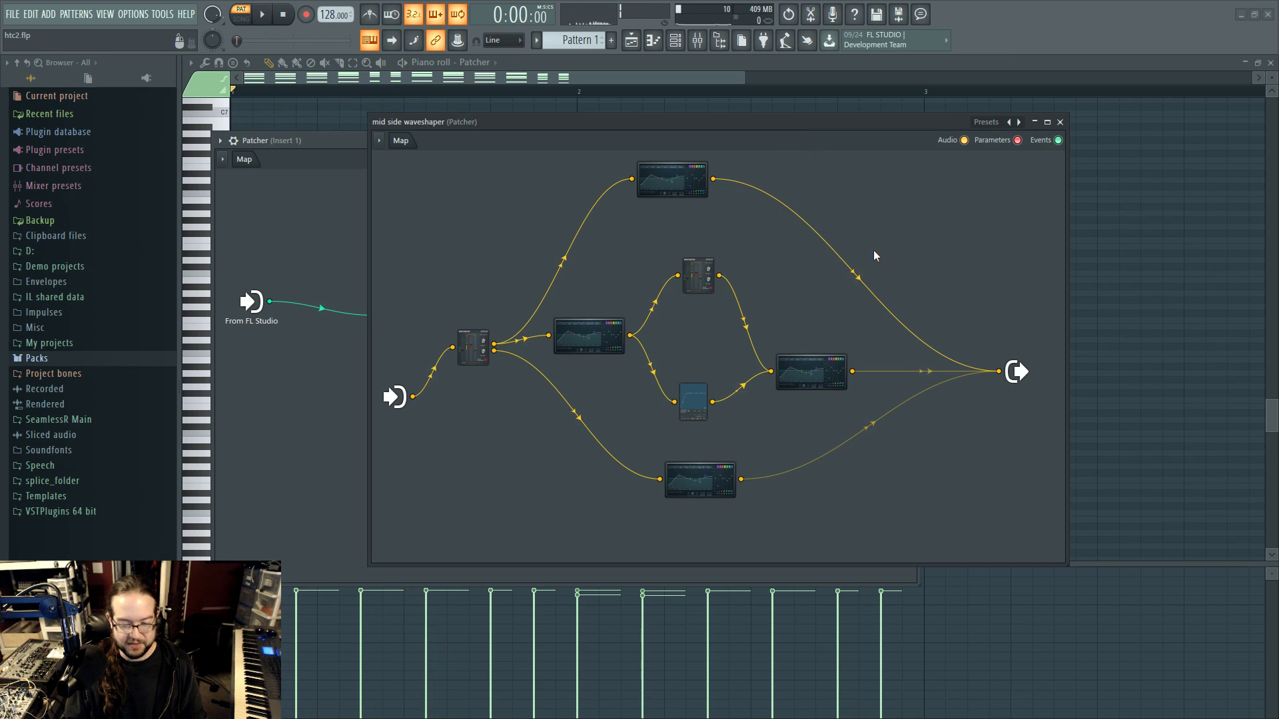
click(856, 276)
click(922, 371)
double_click(812, 371)
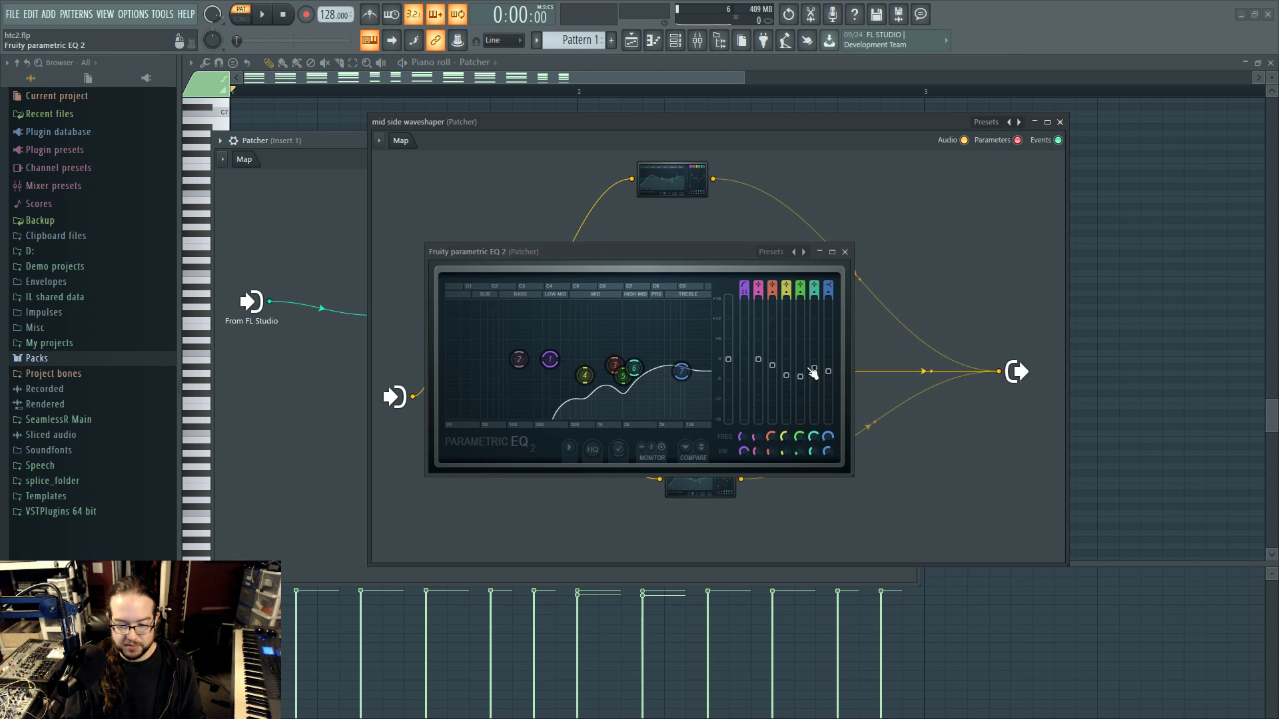
click(818, 108)
right_click(835, 109)
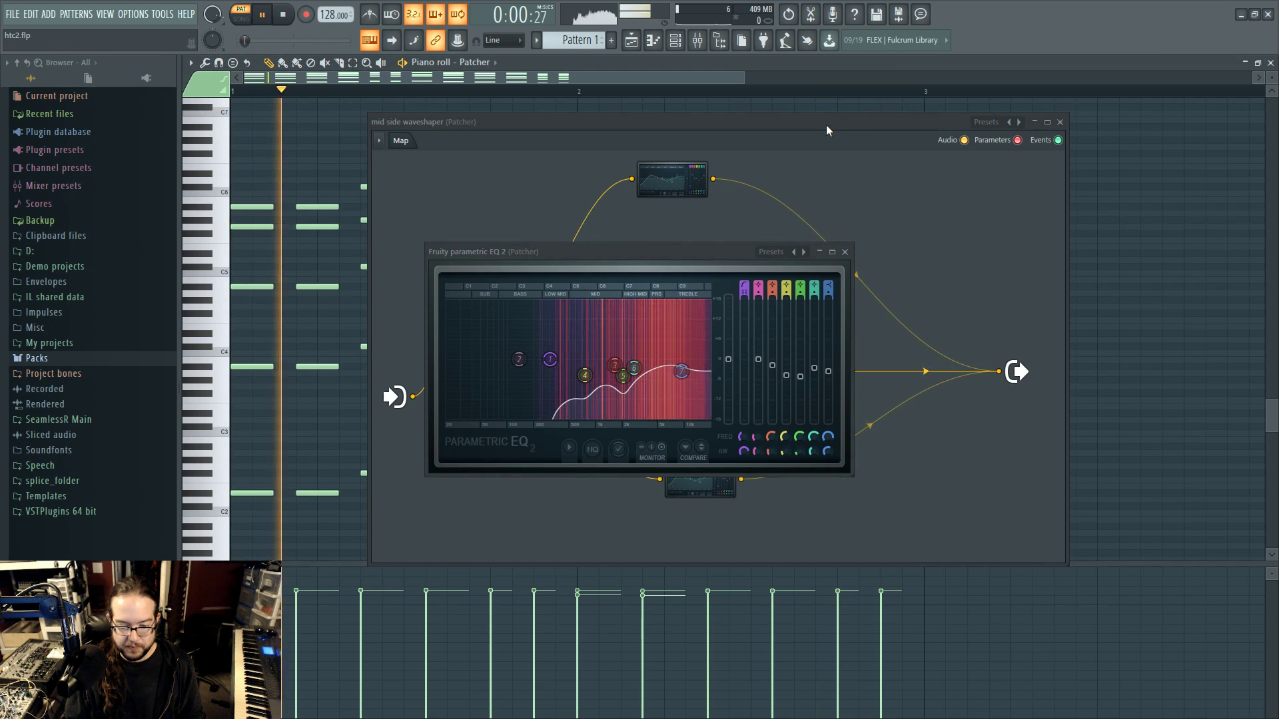
click(844, 252)
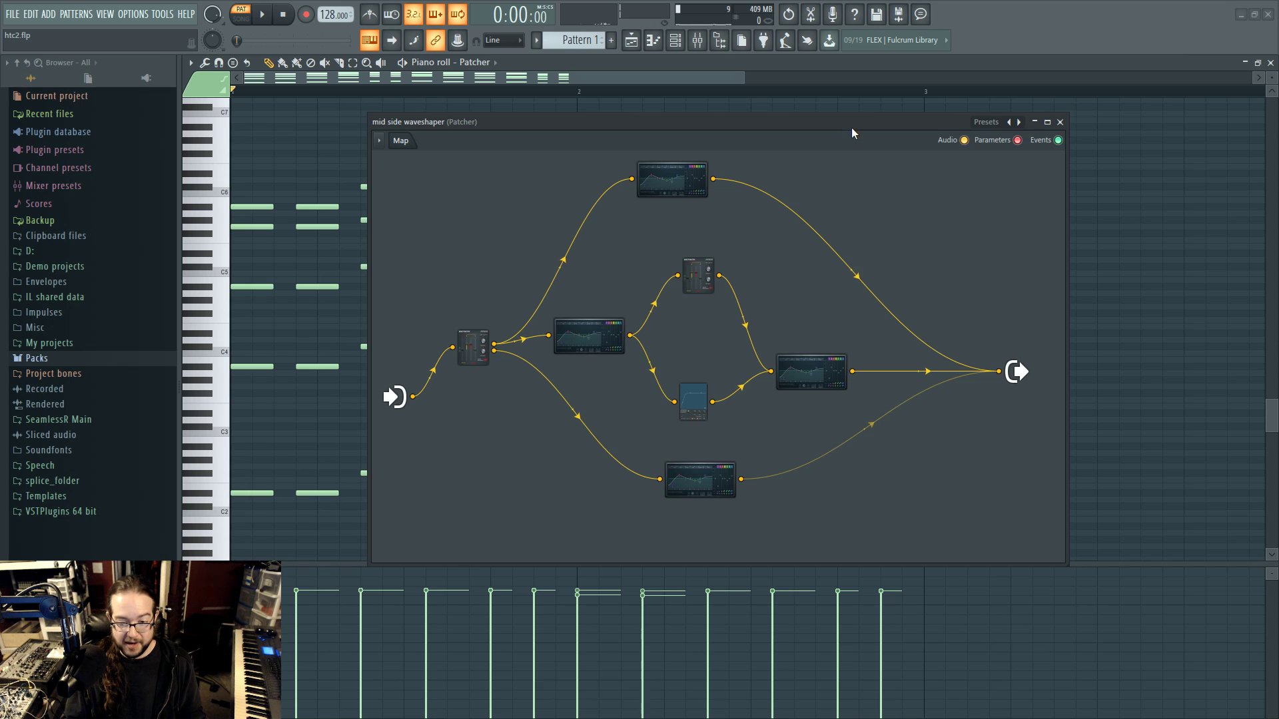
Audition the top and middle branches together, and the bottom branch on its own
key(space)
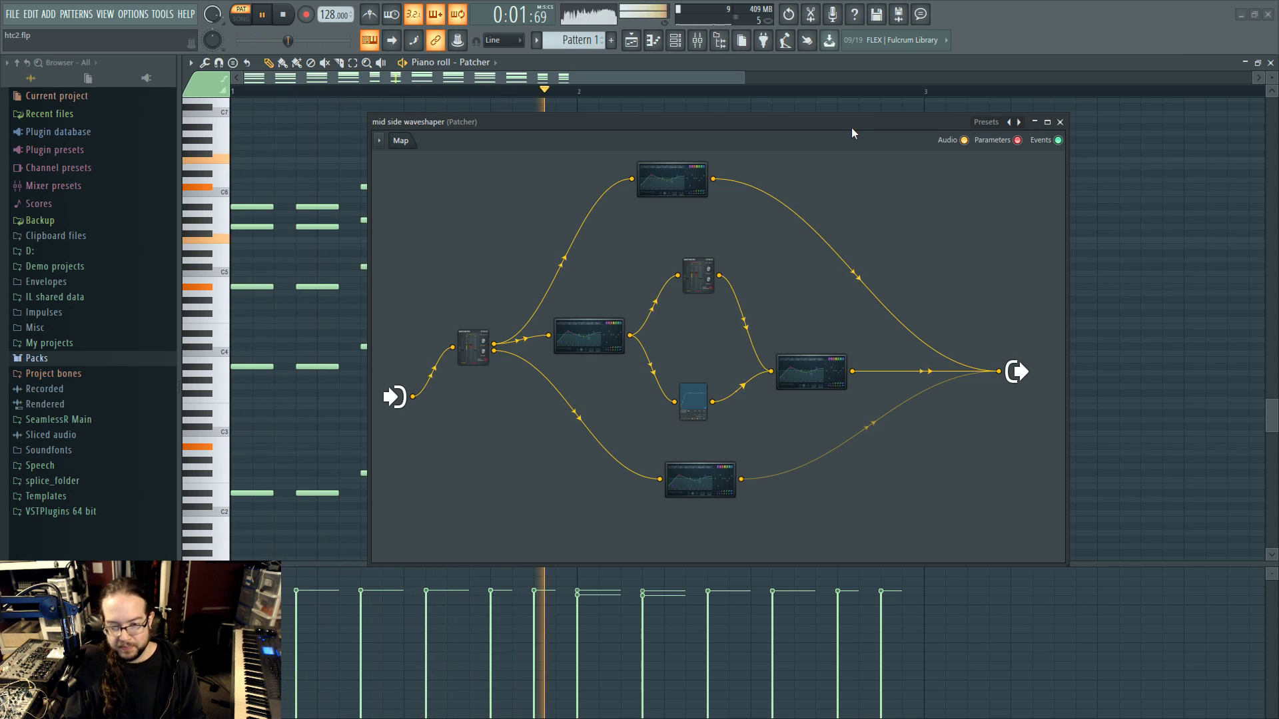
key(space)
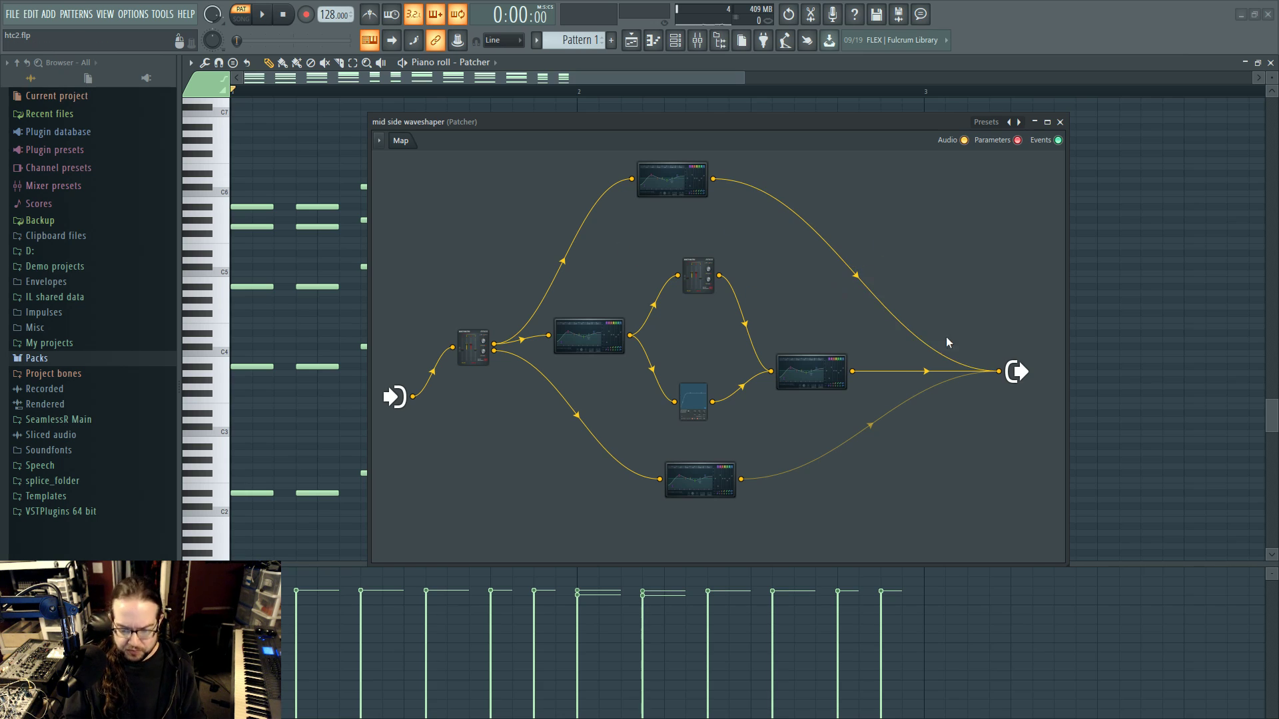
key(space)
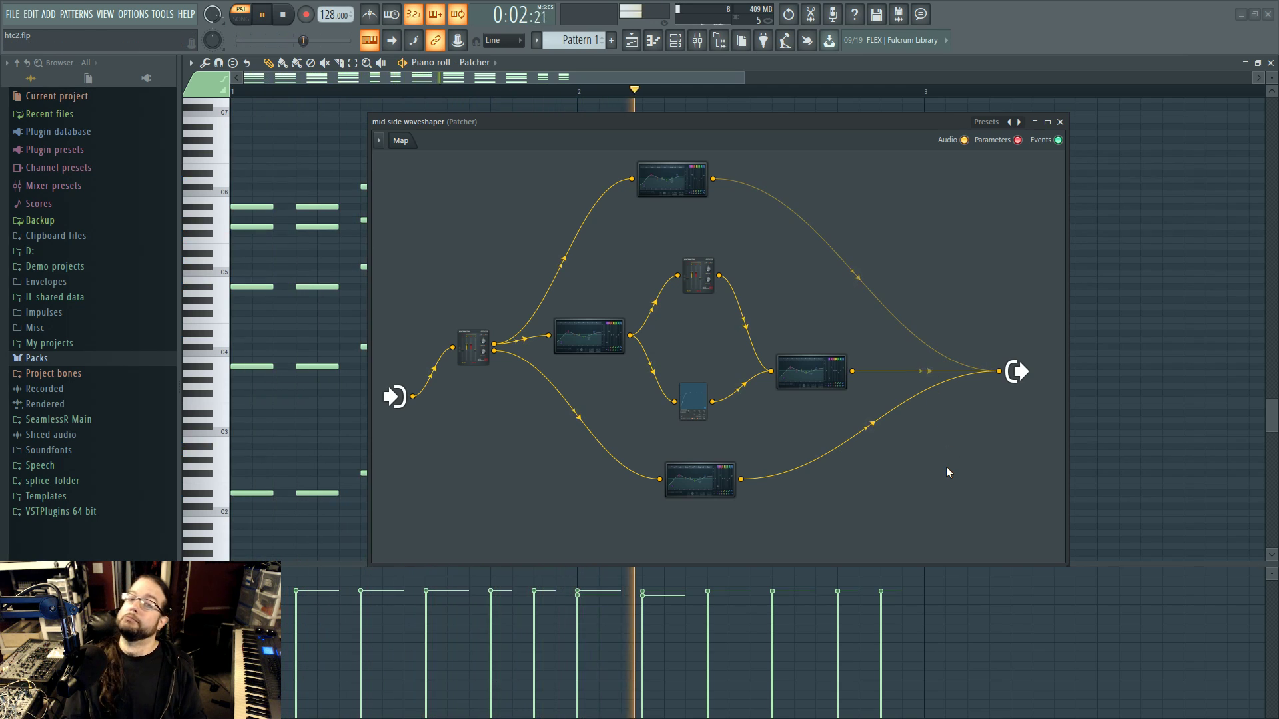
key(space)
Inspect the bottom branch's Parametric EQ 2, including its Band 1 high pass, while auditioning the pattern, and close the EQ
double_click(733, 477)
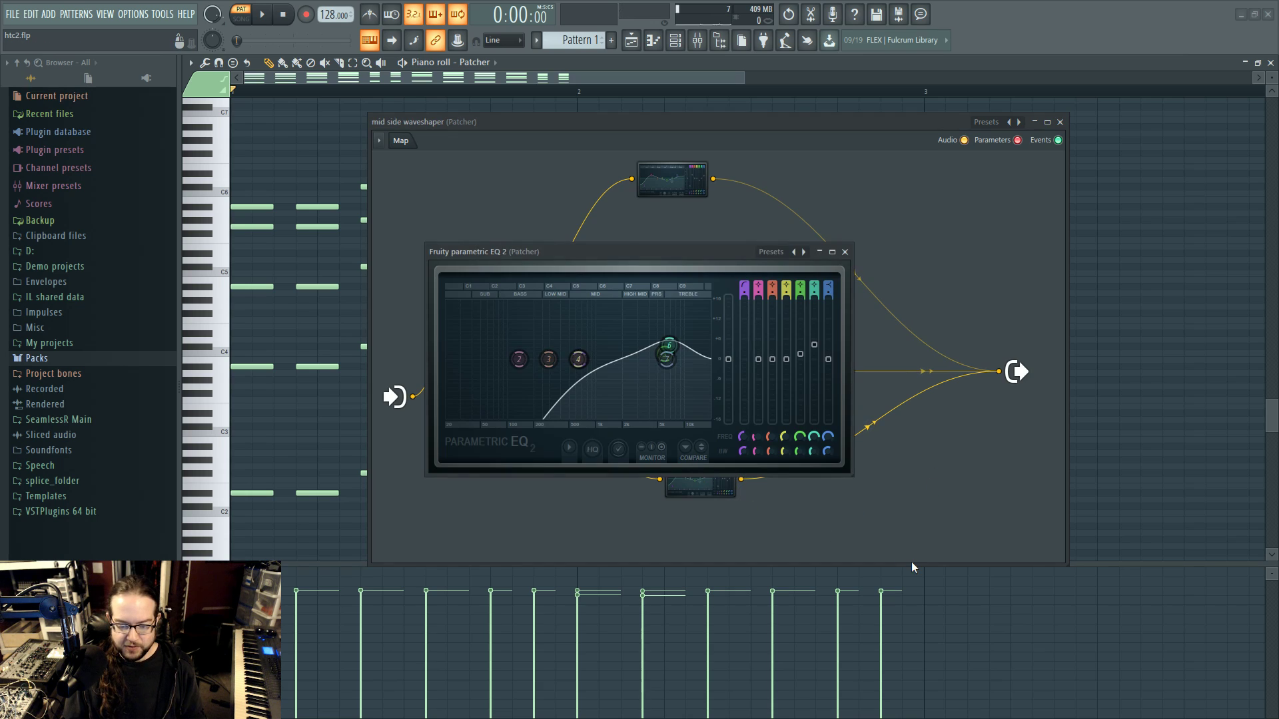
drag(672, 258, 697, 235)
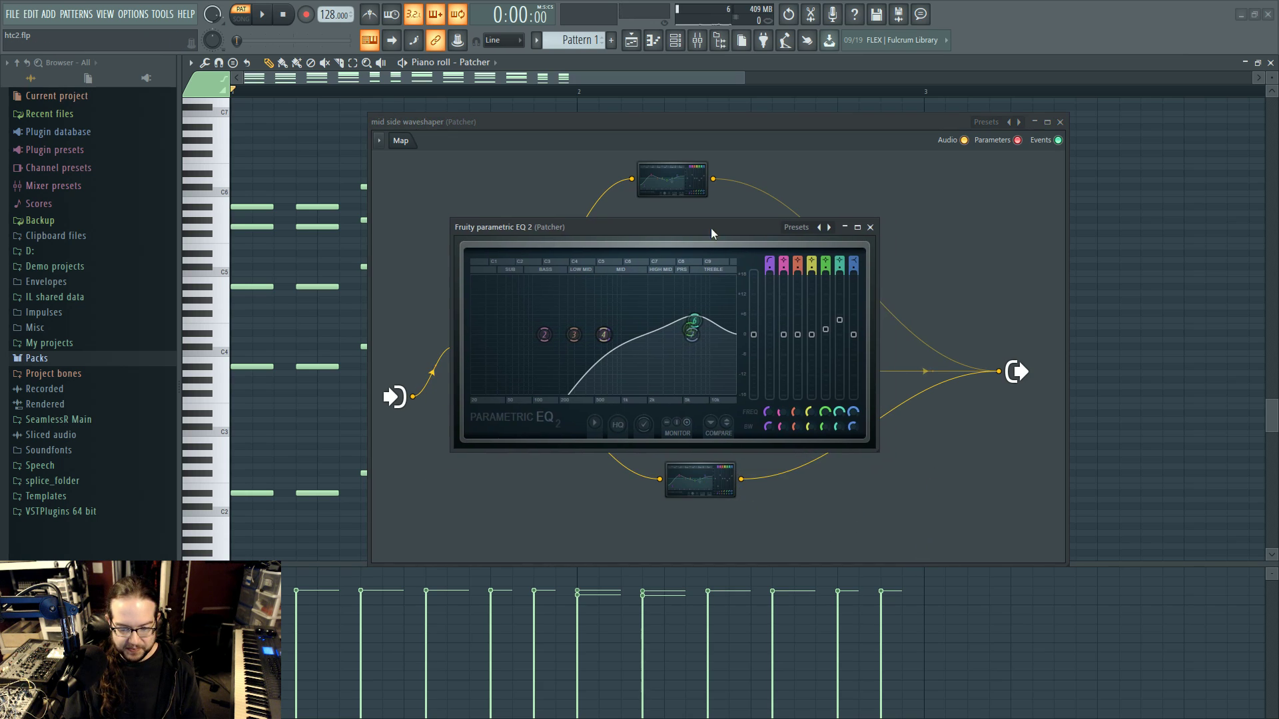
key(space)
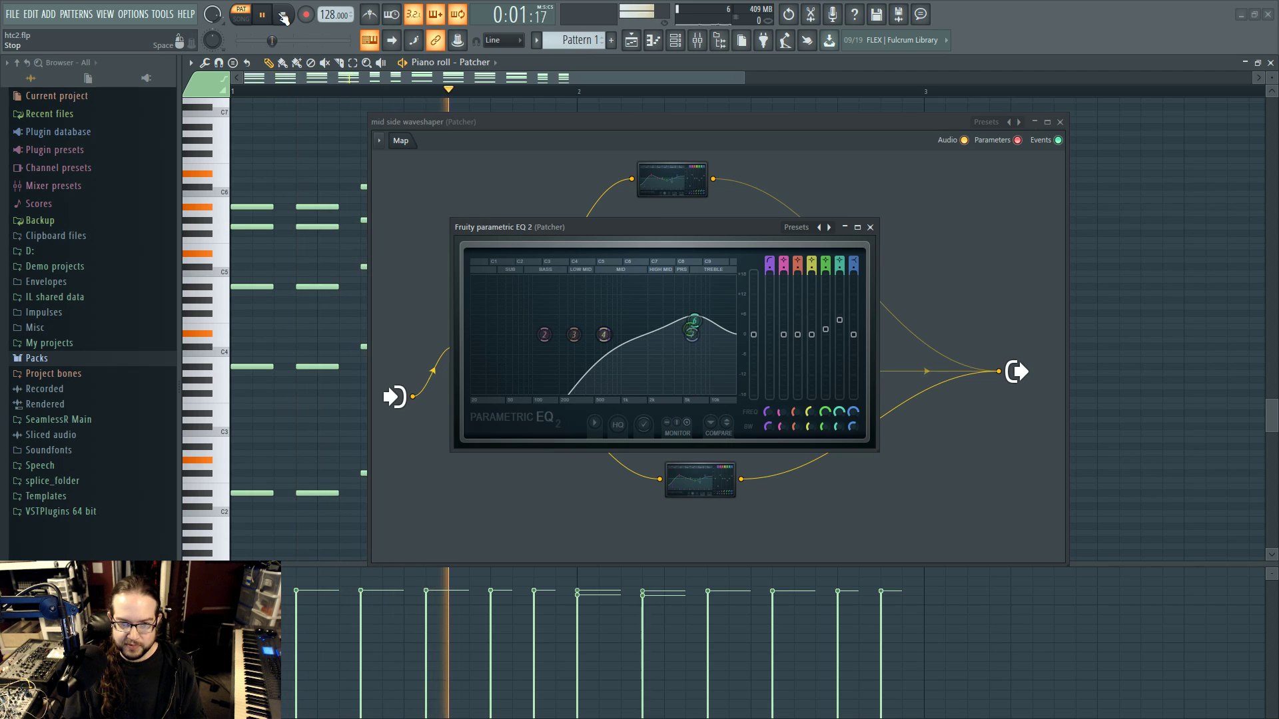
click(283, 17)
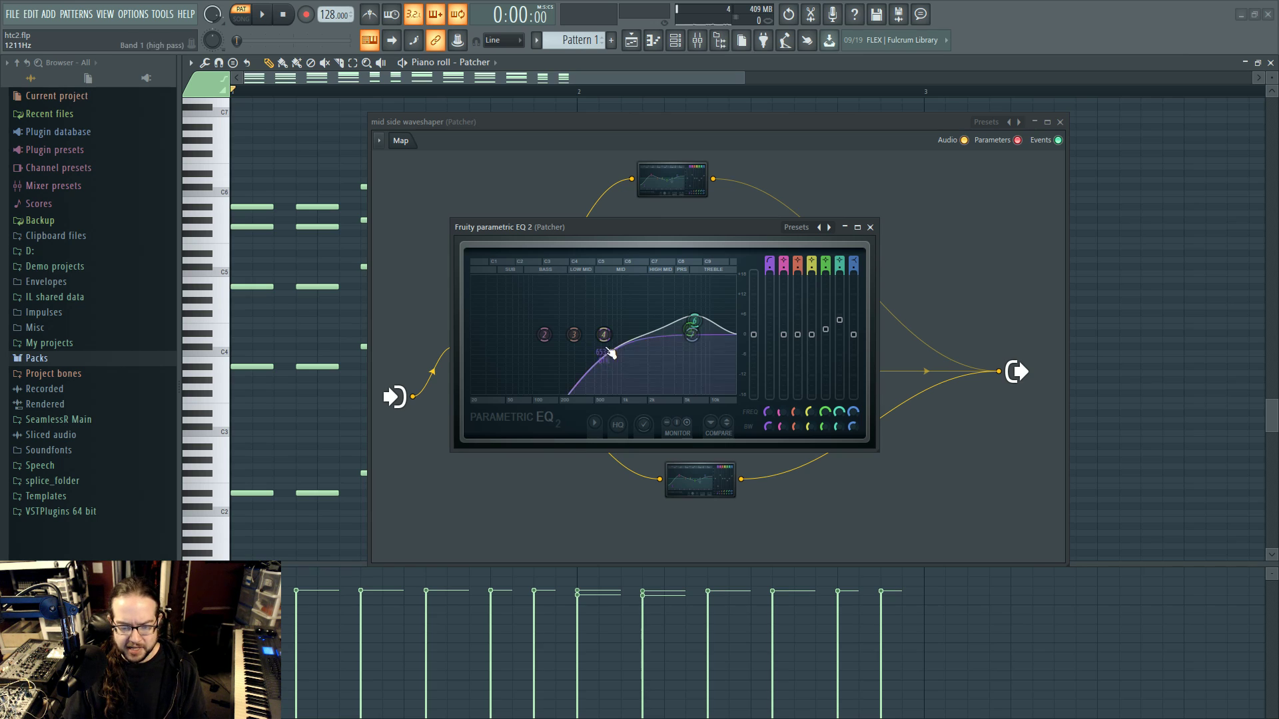
click(869, 227)
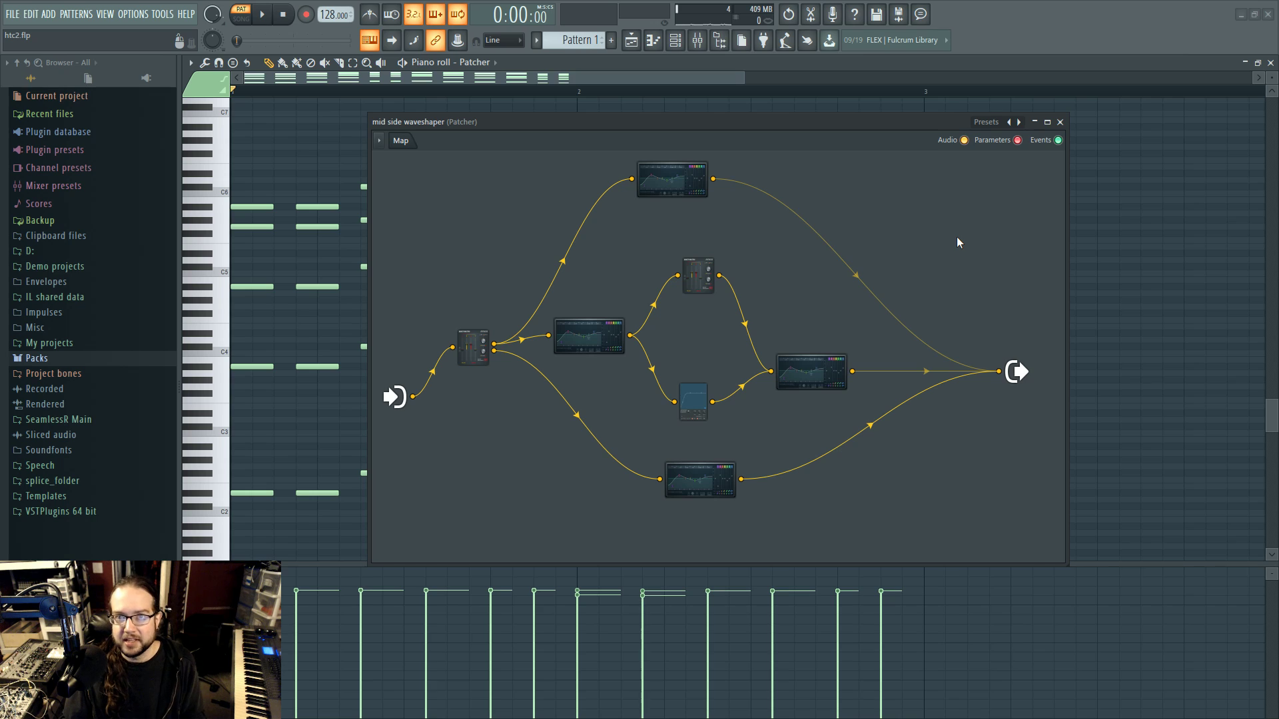
Re-enable the top branch's output alongside the bottom branch and close the mid side waveshaper patch
right_click(877, 287)
click(856, 229)
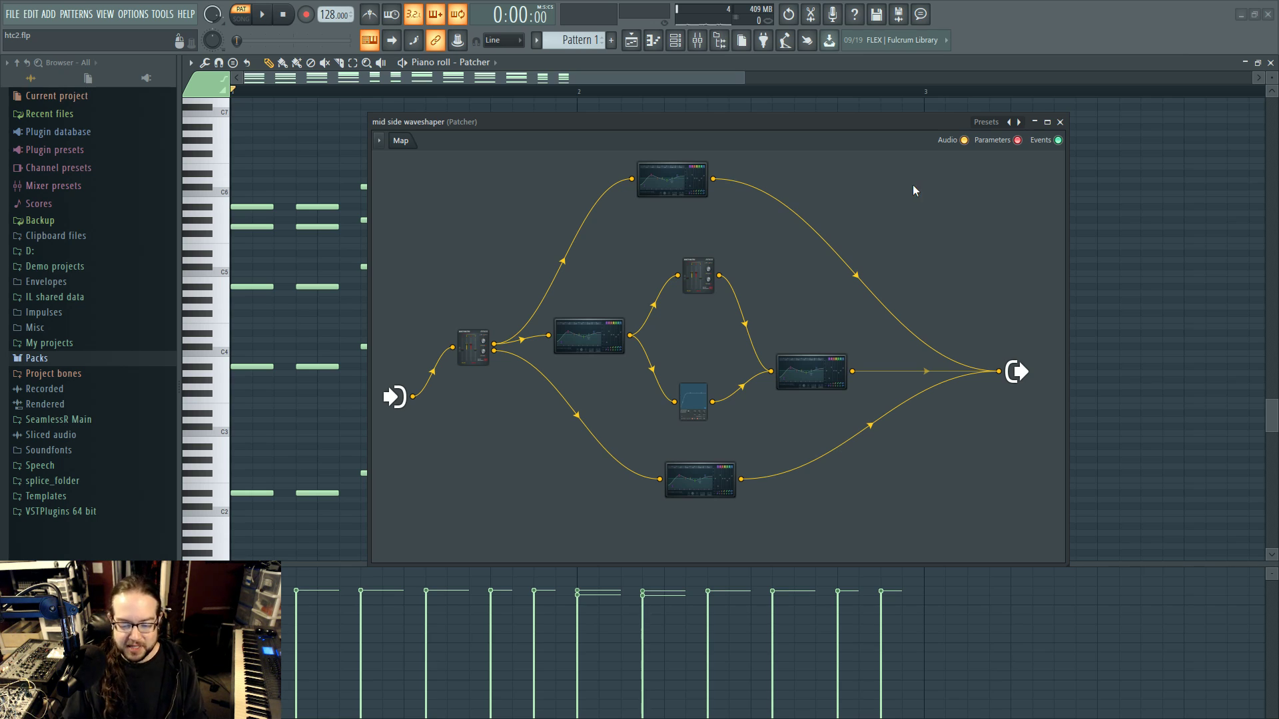
click(1060, 122)
Open Harmor from the Patcher channel, review part A's Harmonic unison pitch curve and part B's Global EQ curve, and close it
key(F6)
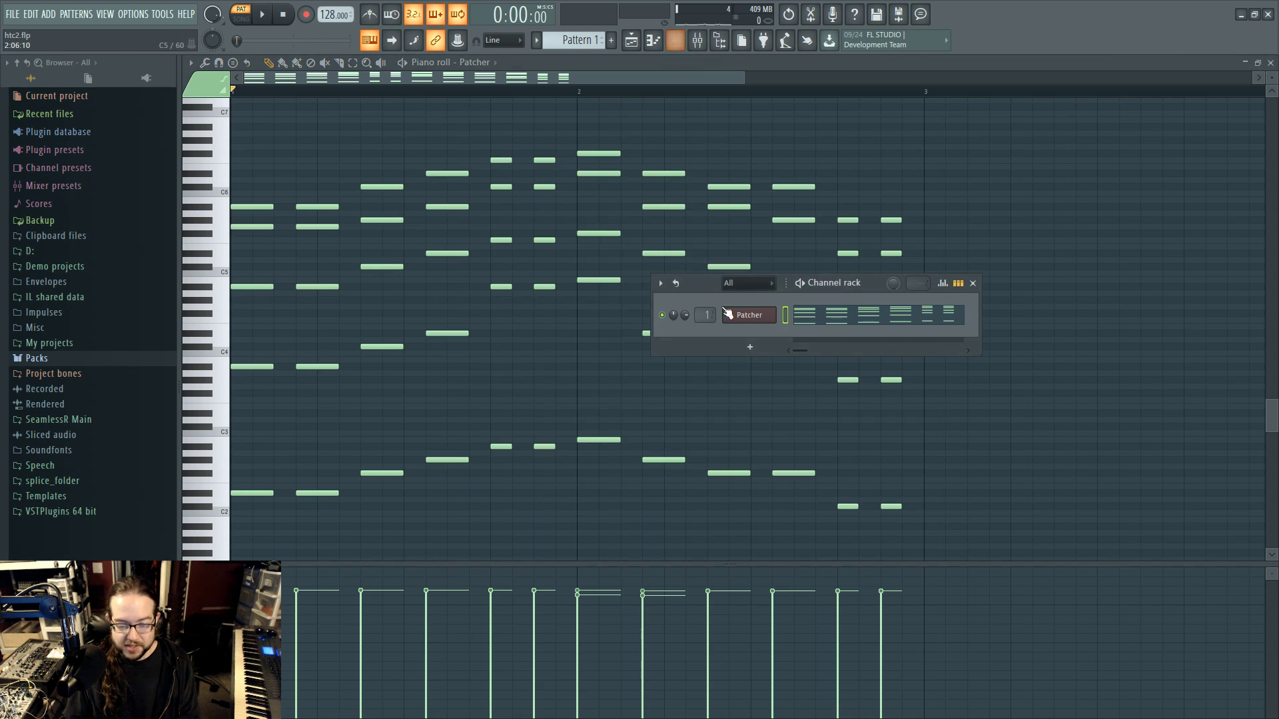
click(755, 317)
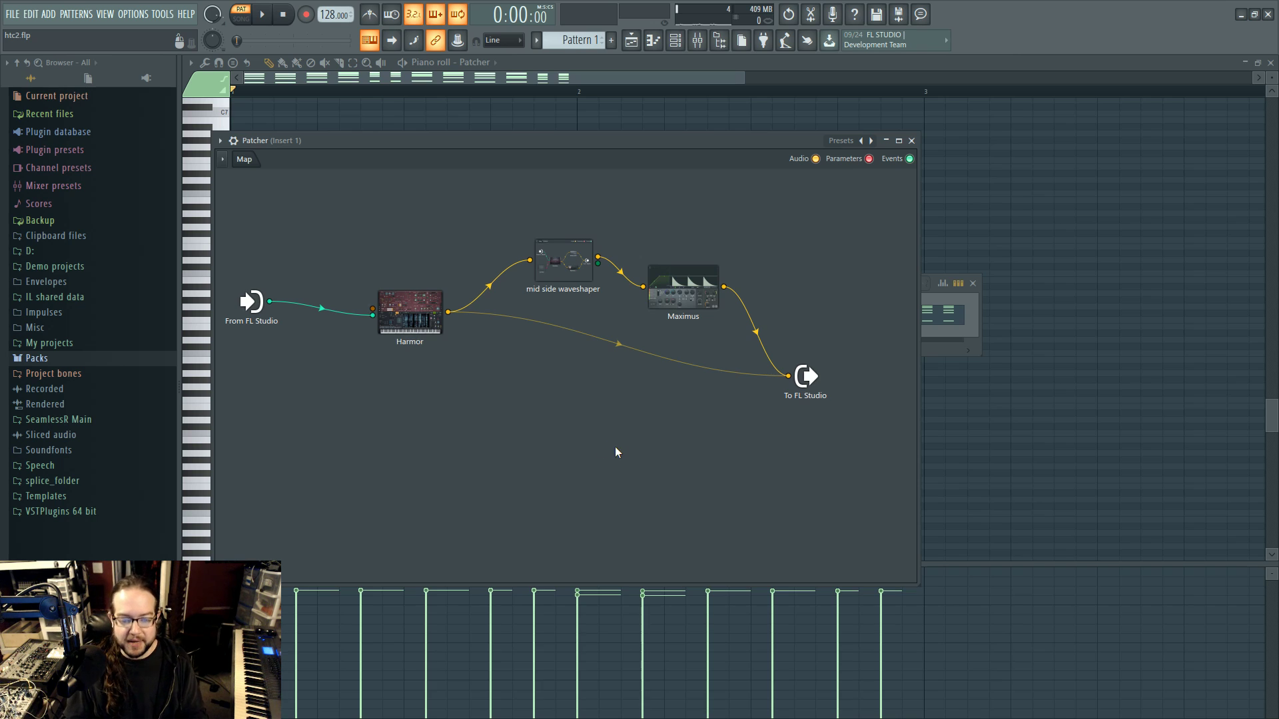
click(422, 327)
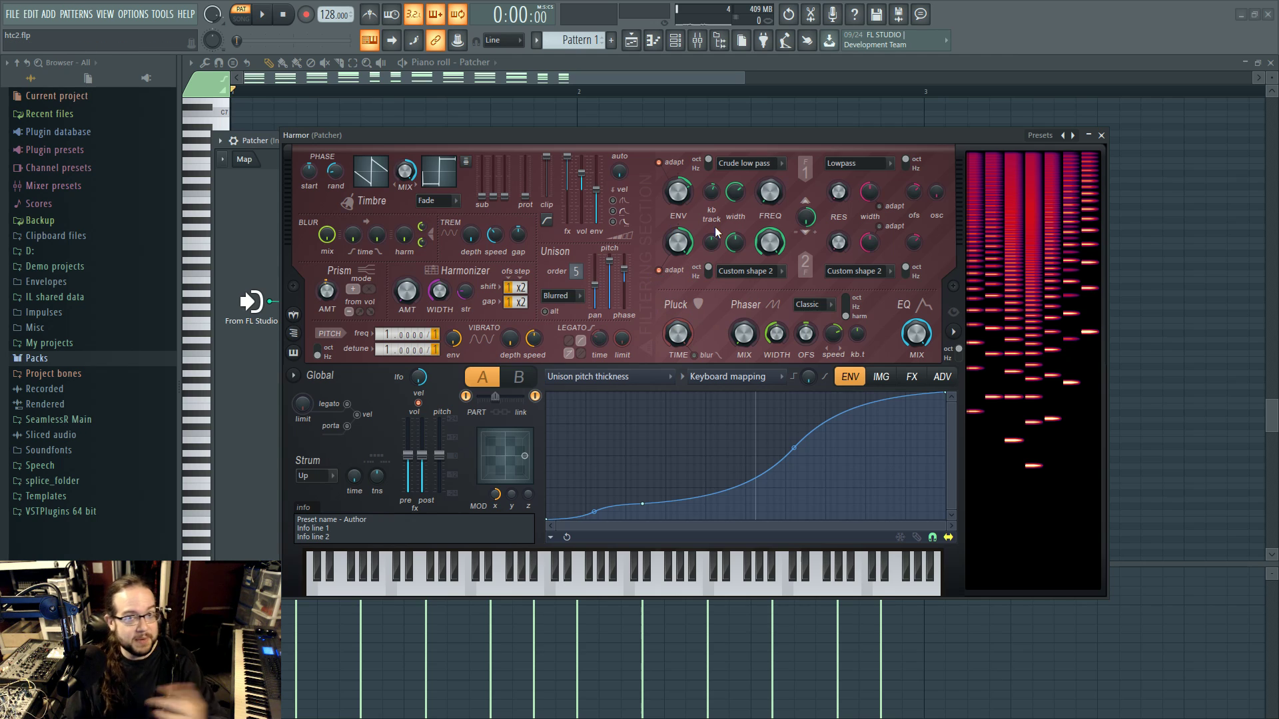
click(635, 375)
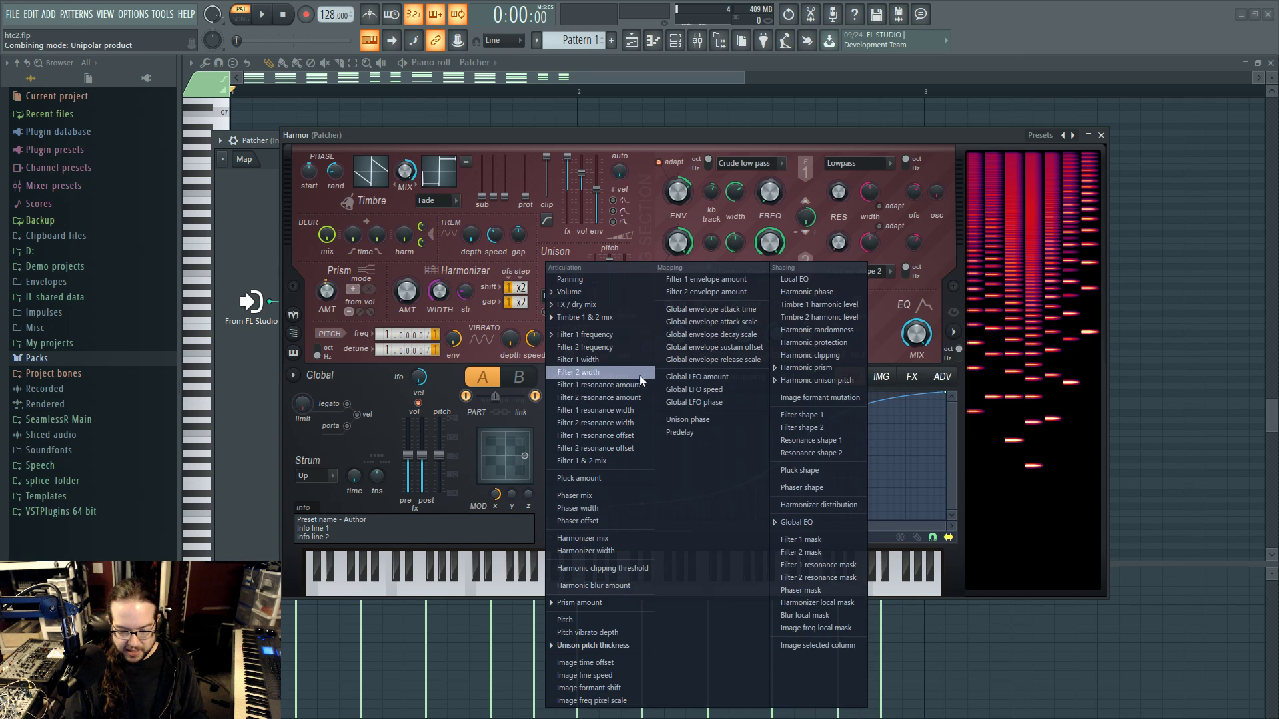
click(806, 368)
click(840, 383)
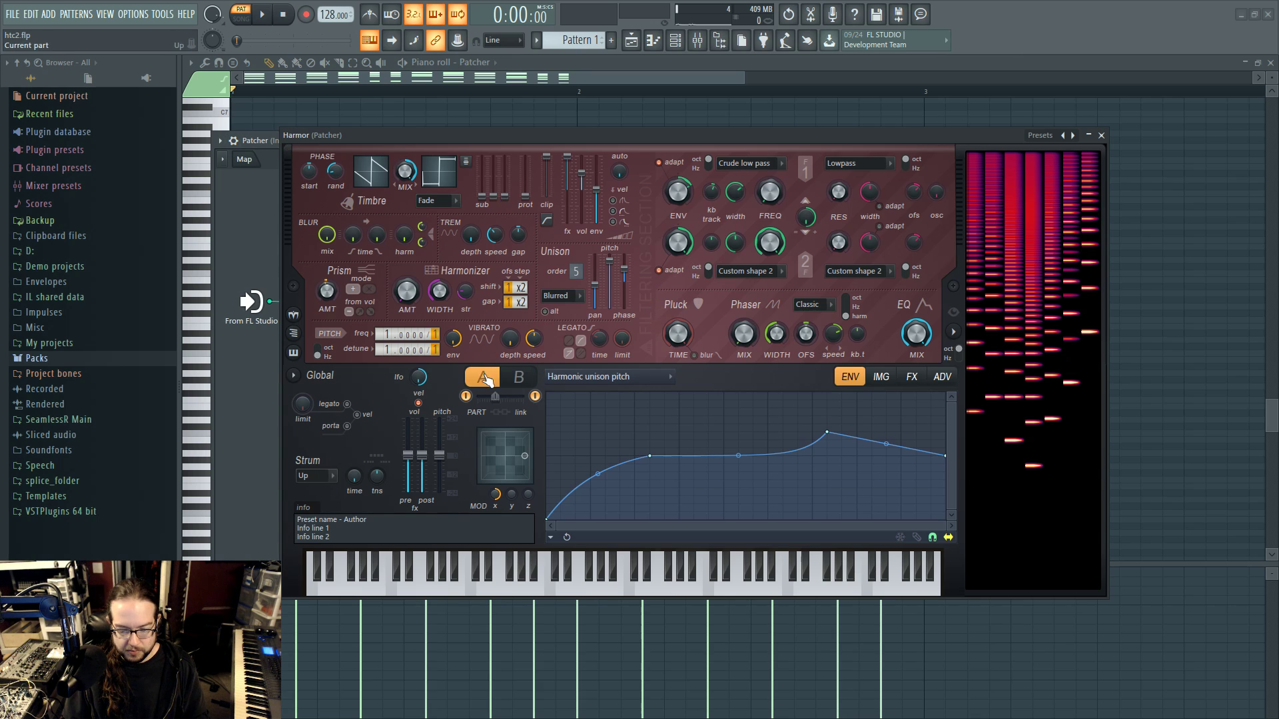
click(519, 380)
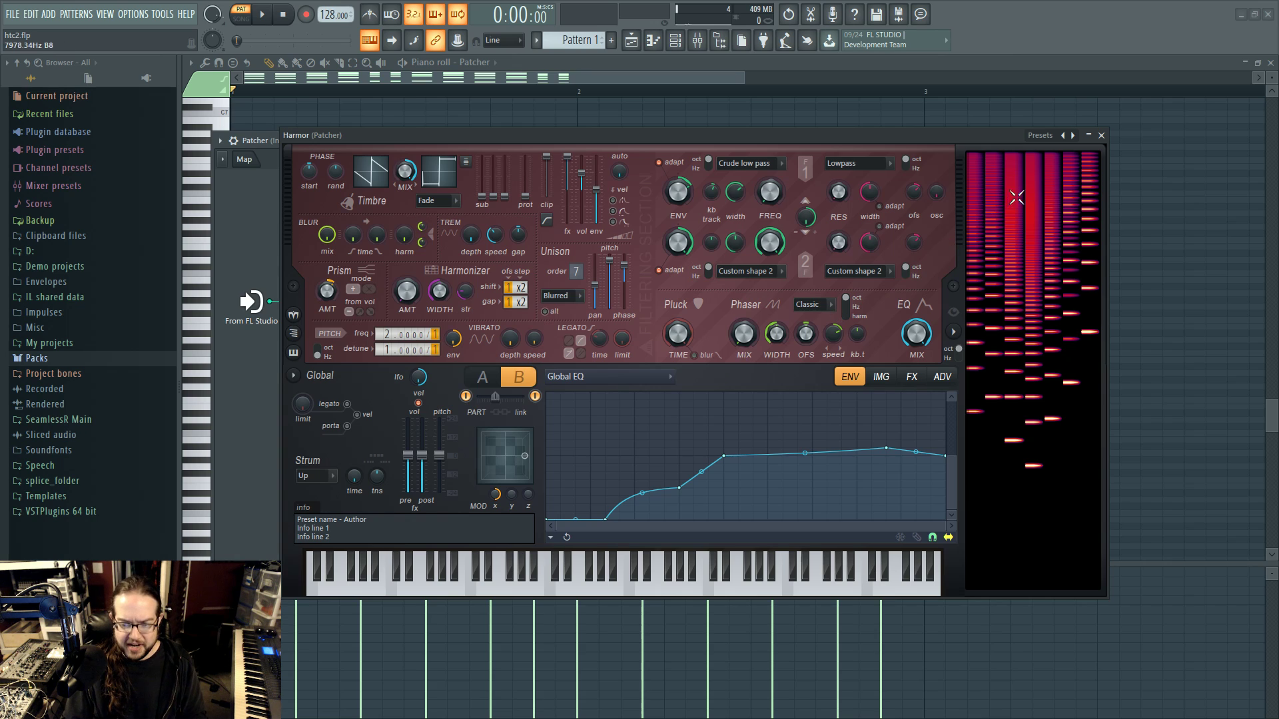
click(1101, 135)
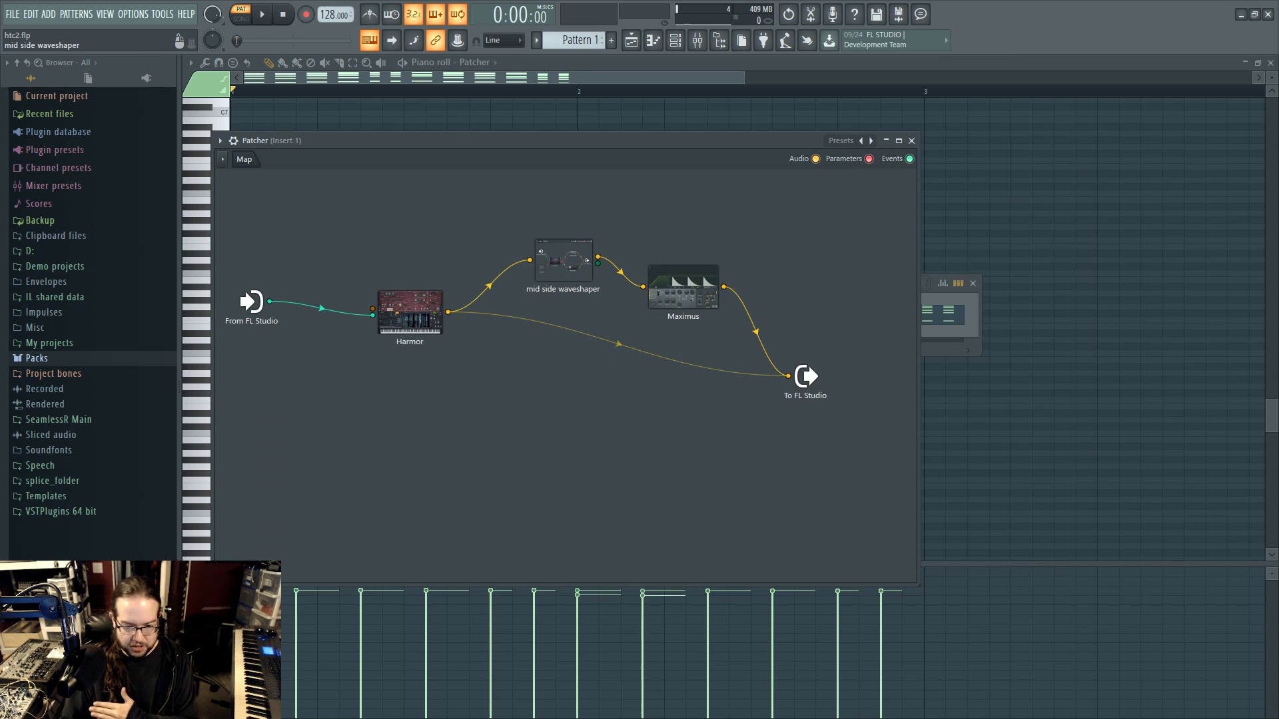
Revisit the middle branch's first EQ and the top branch's EQ inside the mid side waveshaper, and close the nested patch
click(550, 266)
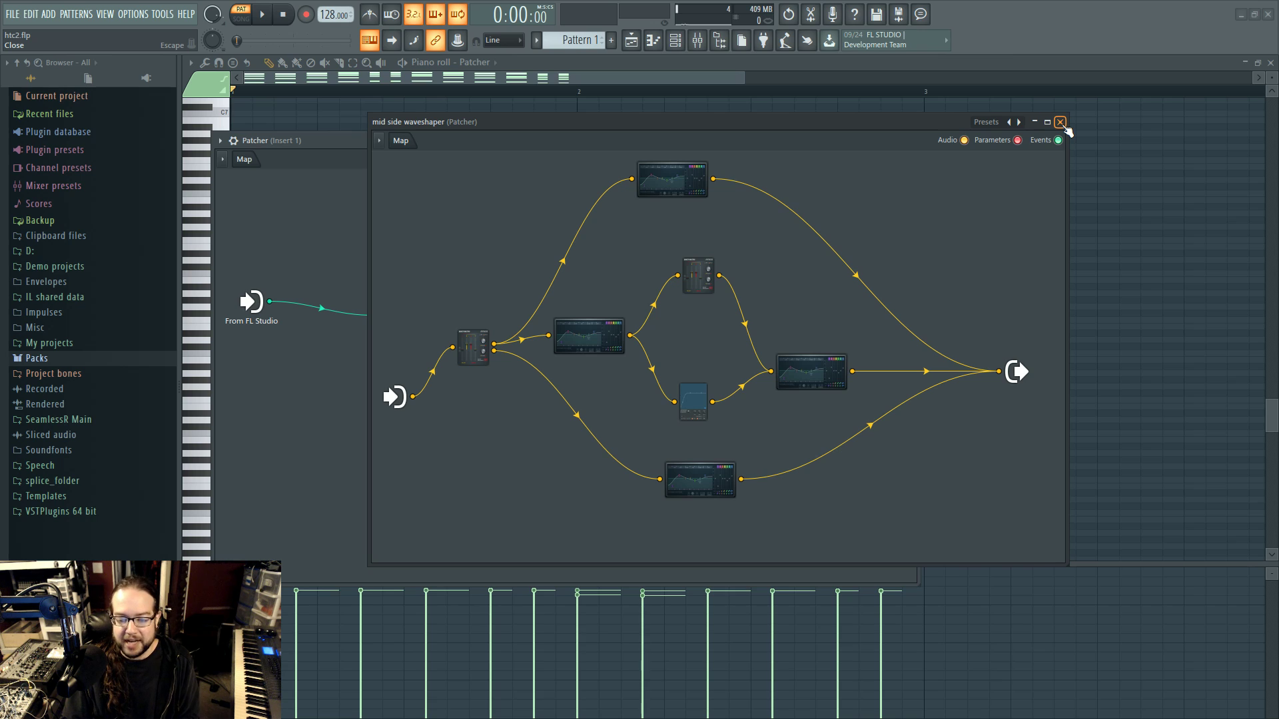
click(589, 337)
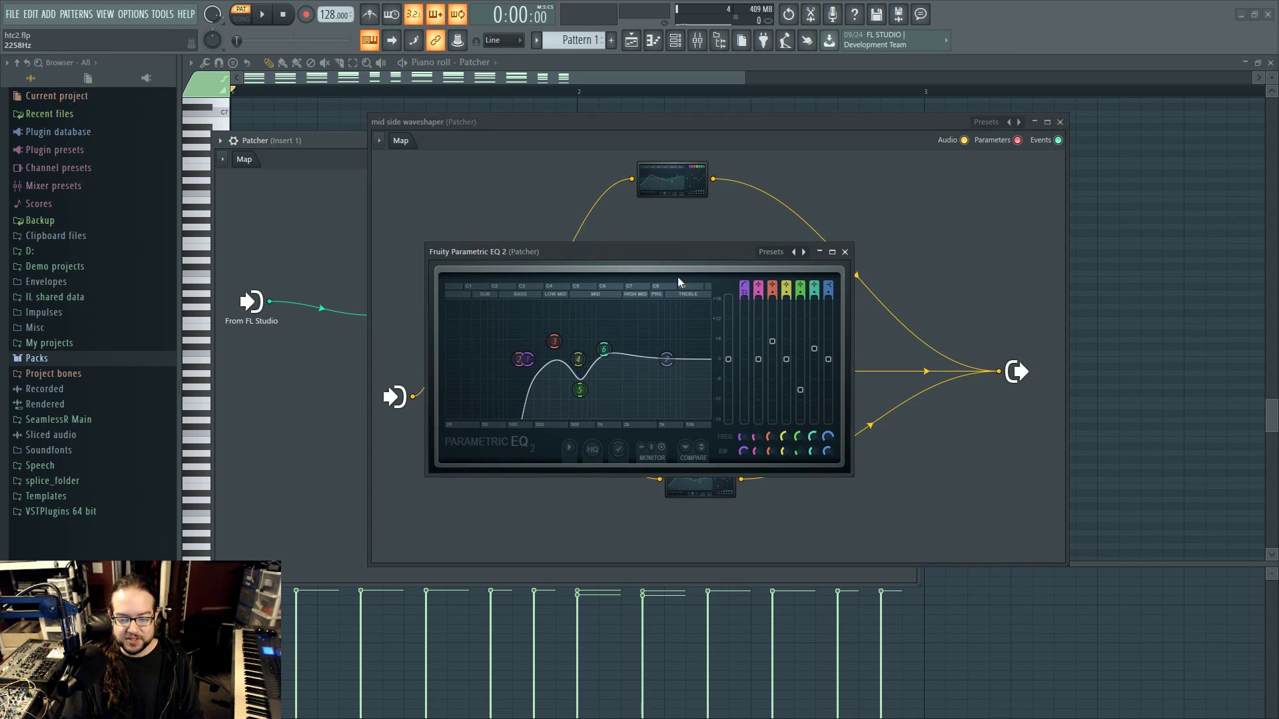
click(845, 252)
click(668, 184)
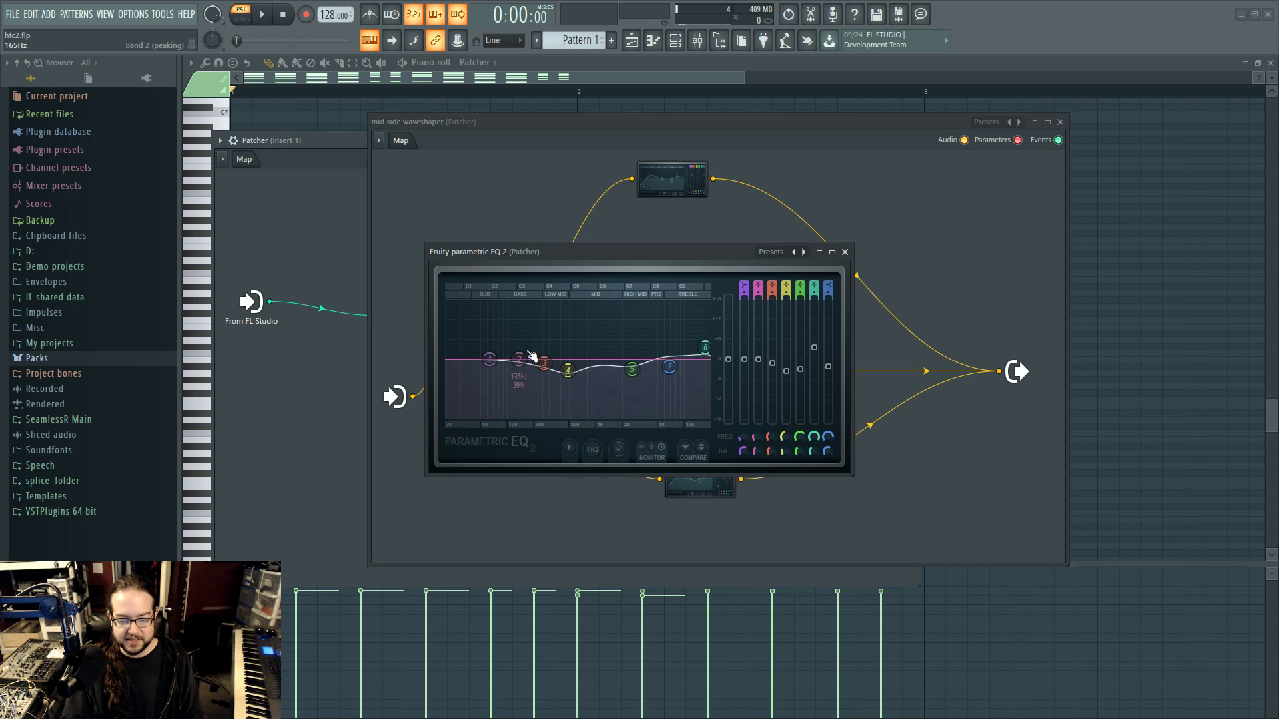
click(845, 252)
click(1059, 121)
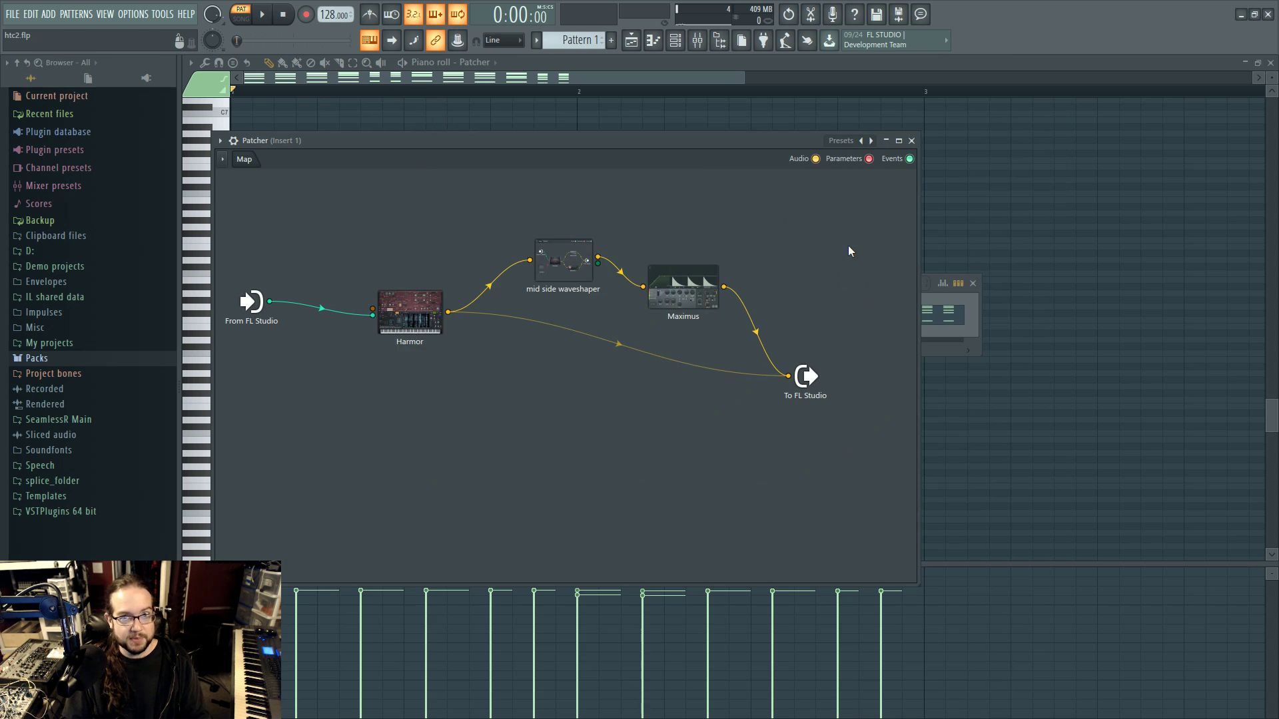
Open Maximus in the Patcher chain, review the compression curves of its Low, Mid, High and Master bands, and close it
click(696, 288)
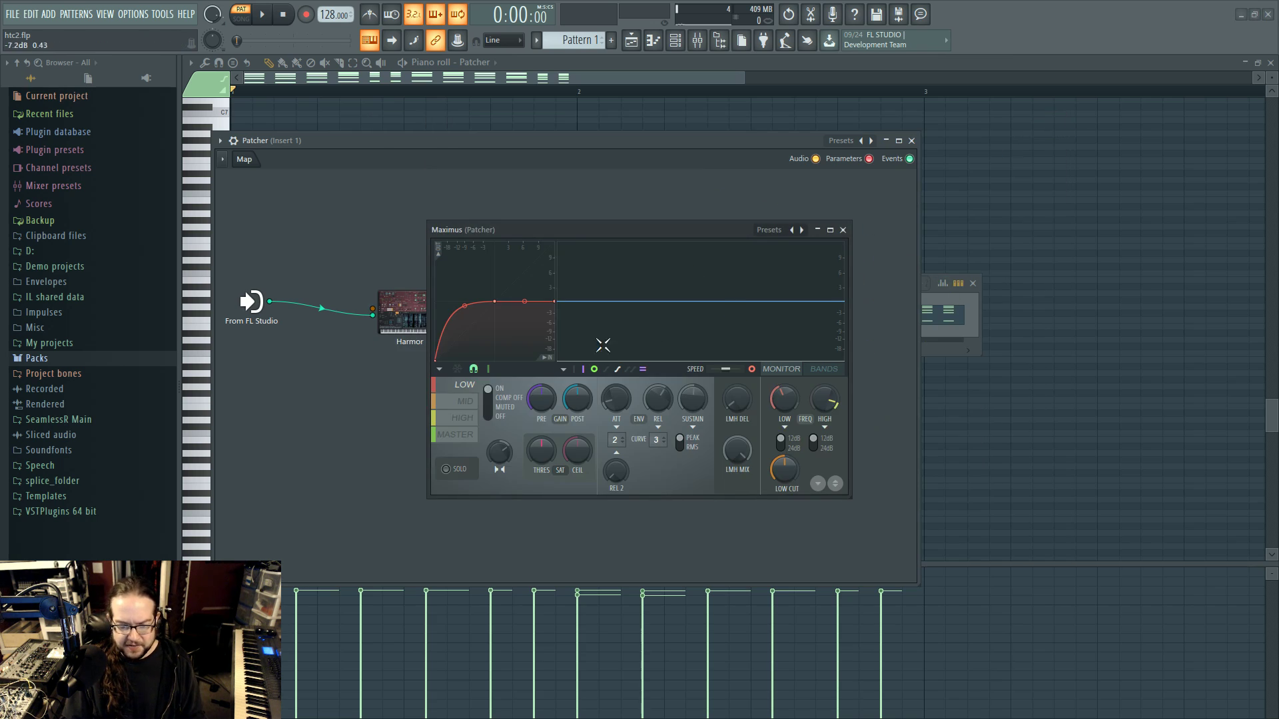
click(467, 404)
click(468, 420)
click(469, 386)
click(469, 403)
click(470, 420)
click(470, 437)
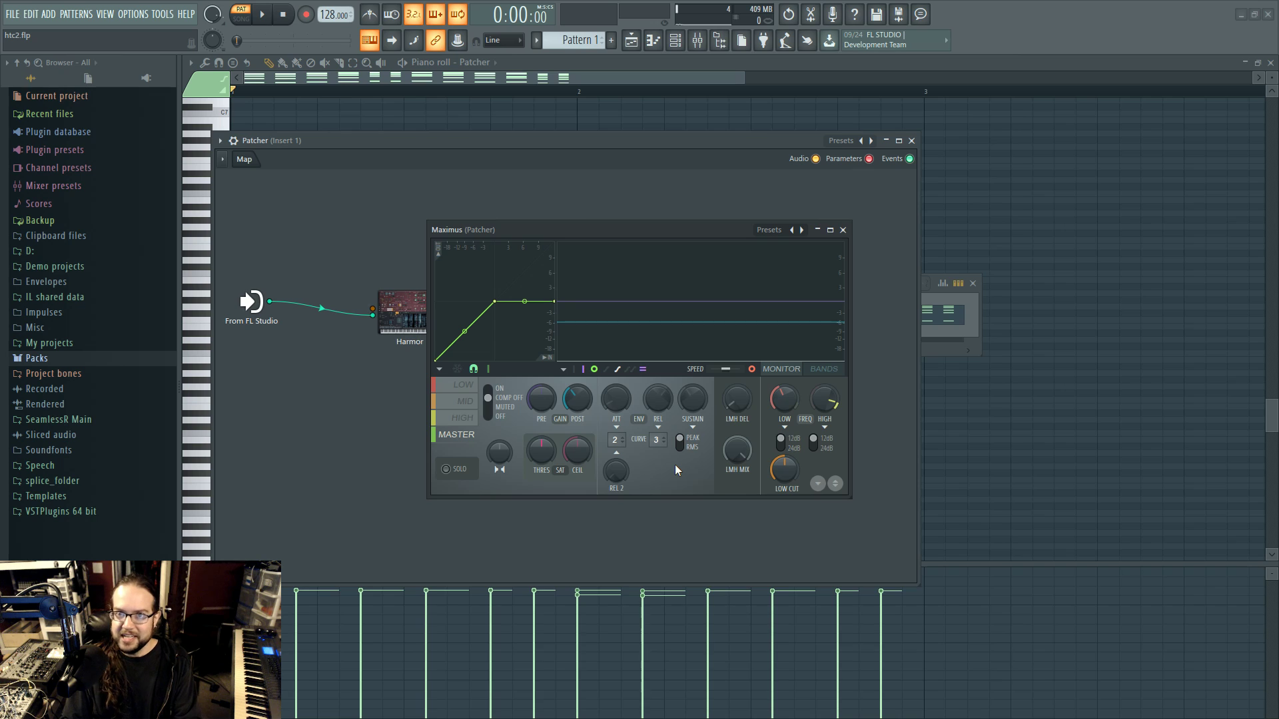
click(448, 387)
click(450, 404)
click(451, 419)
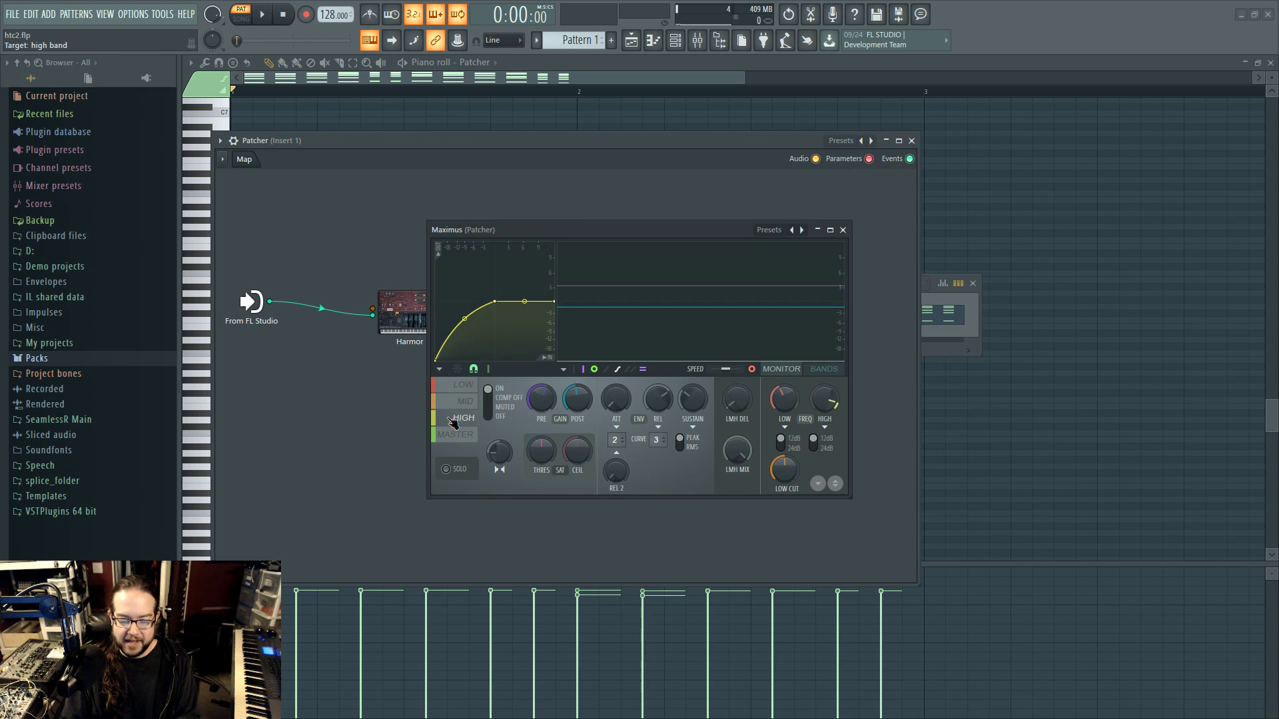
click(450, 435)
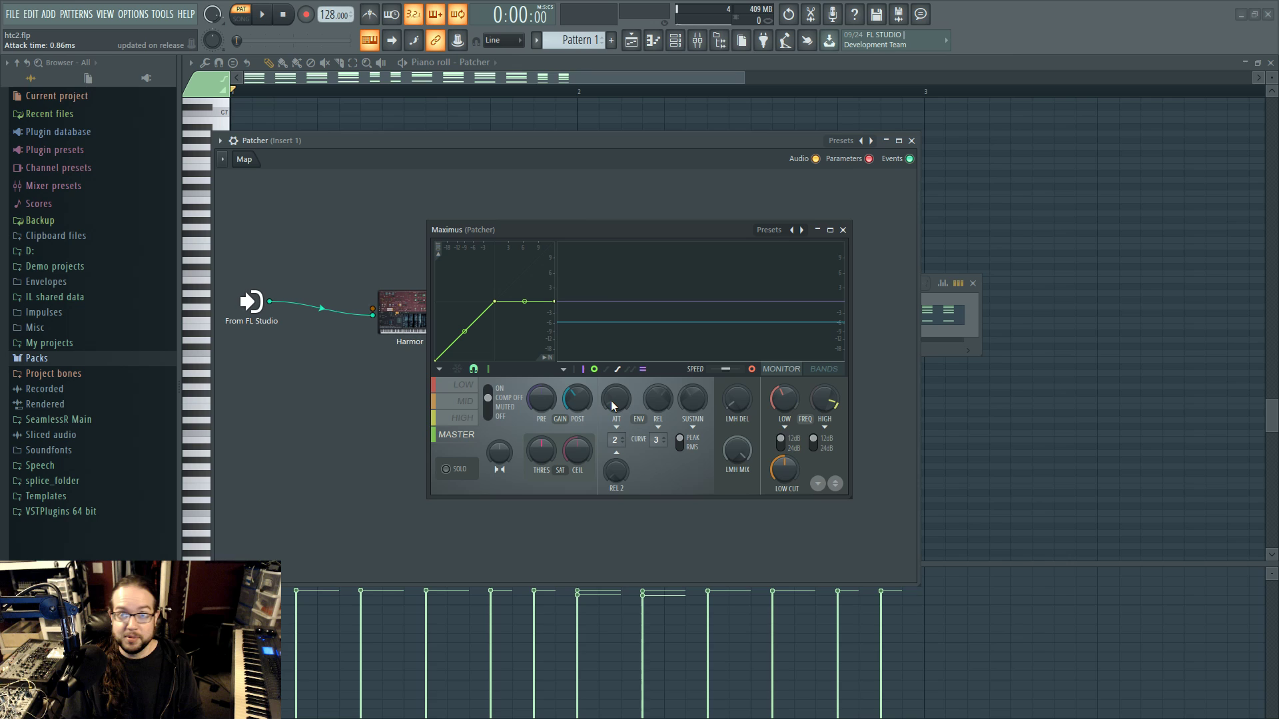
click(843, 230)
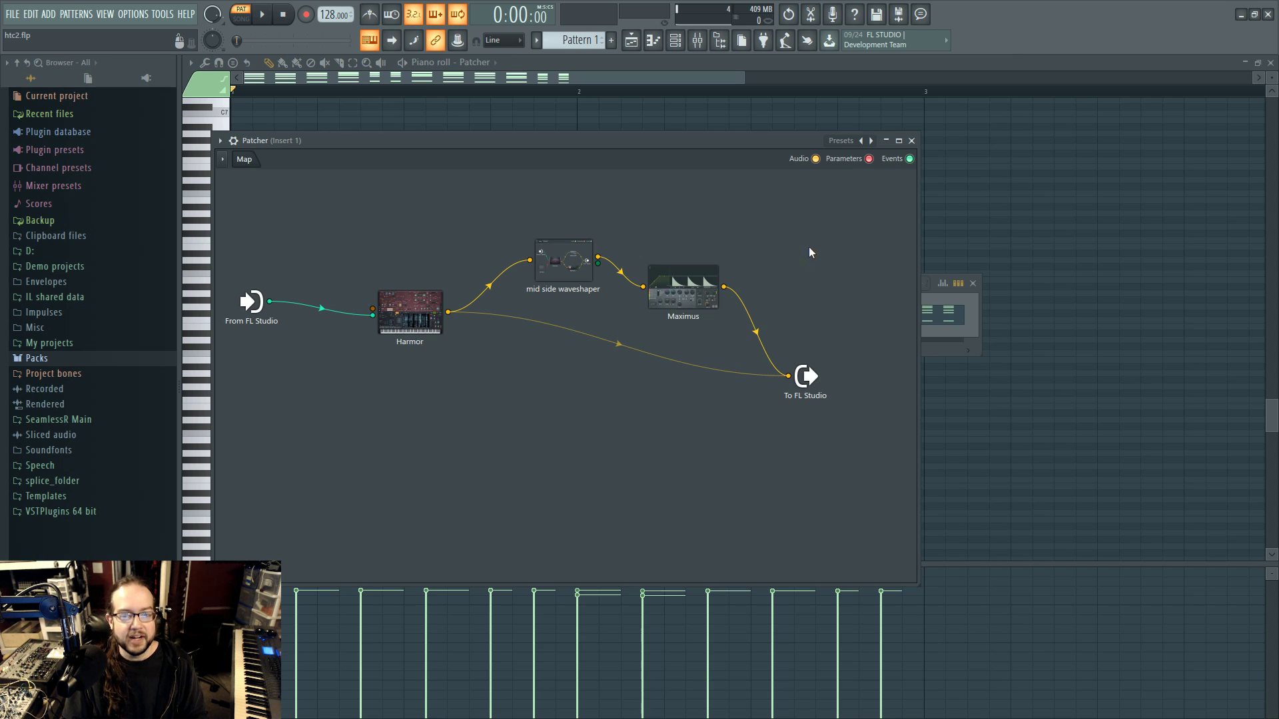
Open Harmor in the Patcher chain and compare the Global EQ curves of part A and part B
right_click(809, 237)
click(621, 228)
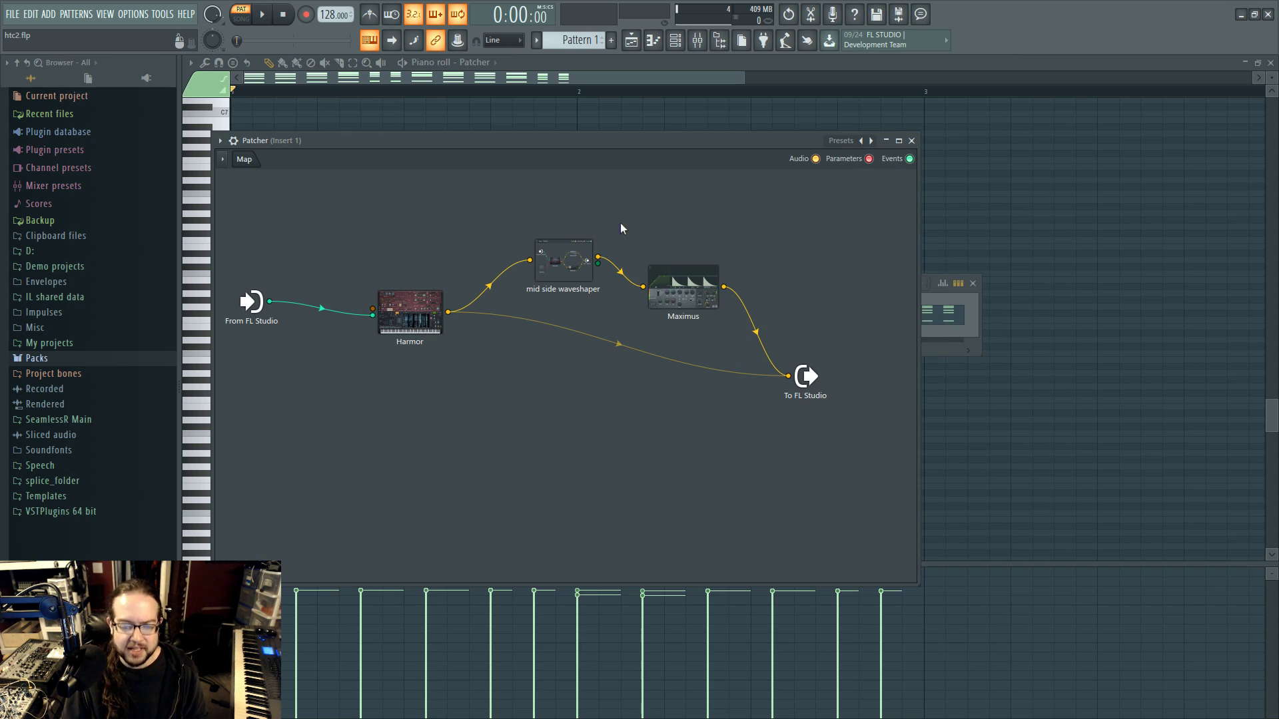
double_click(410, 312)
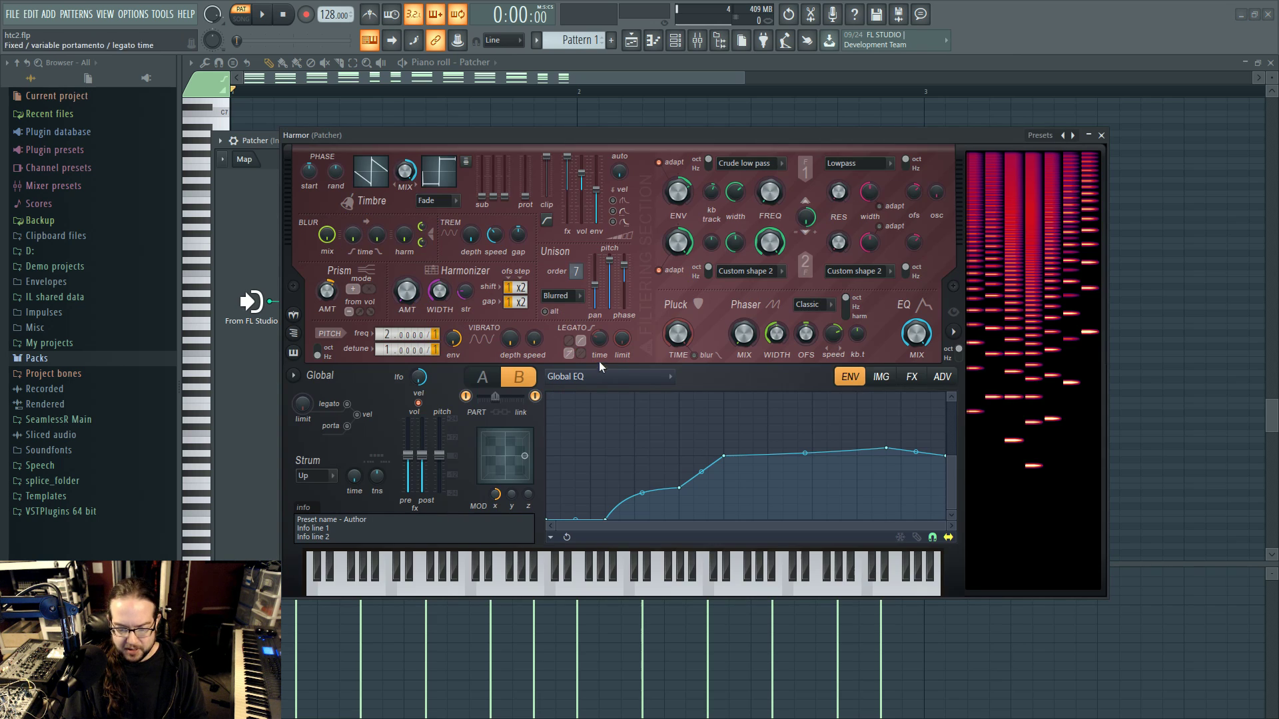
click(609, 376)
click(647, 202)
click(483, 384)
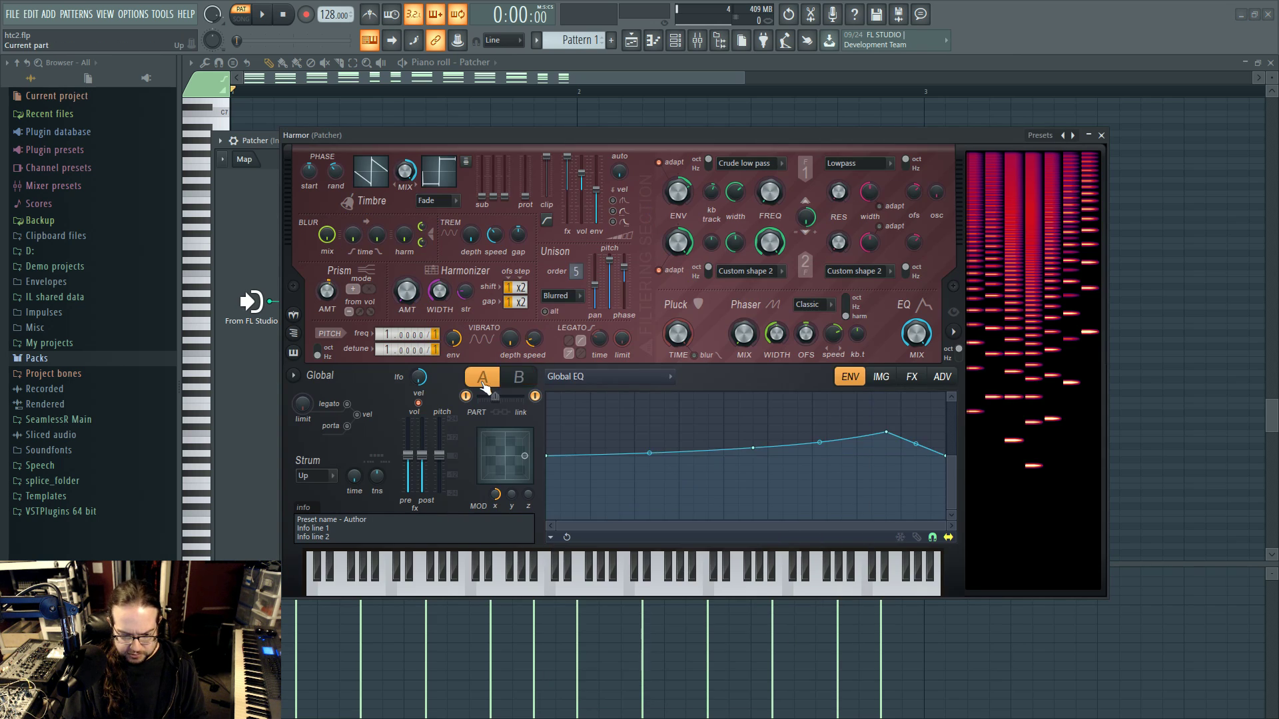
click(521, 382)
click(486, 382)
click(518, 382)
click(488, 382)
Disable Harmor's part B and play the pattern through Harmor's direct output instead of the Maximus chain, with Harmor open
click(535, 396)
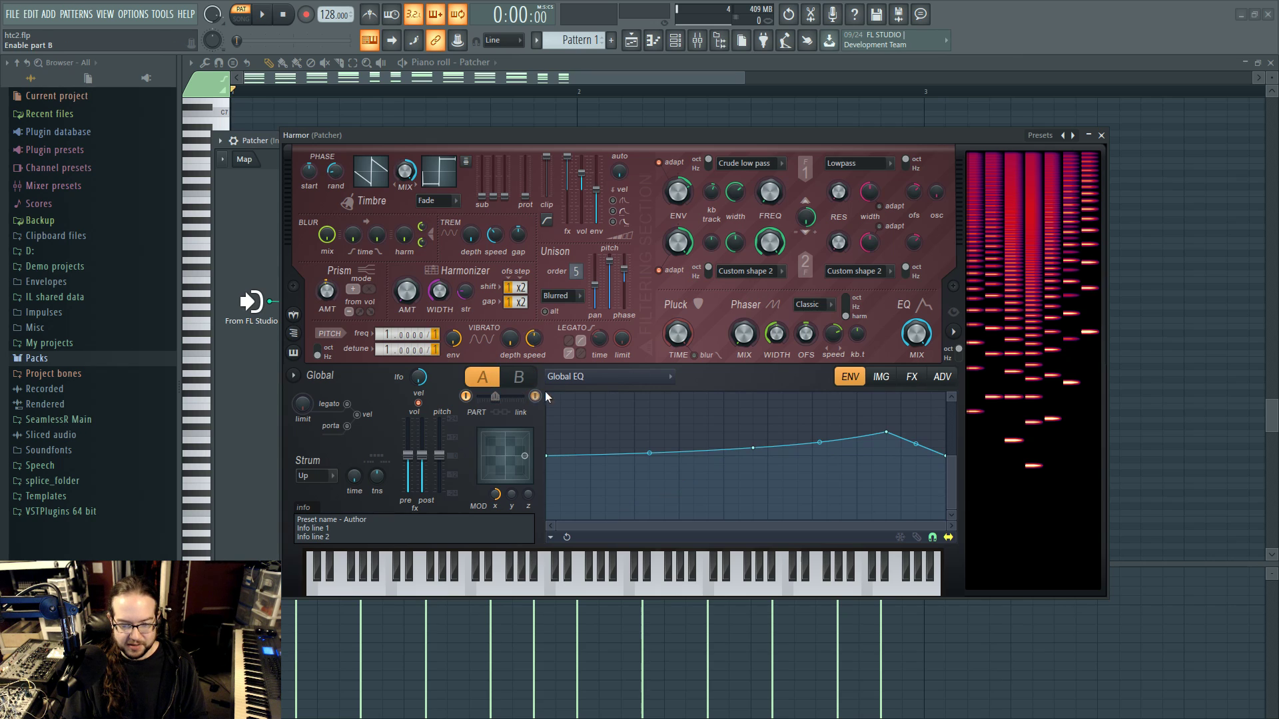
click(1101, 135)
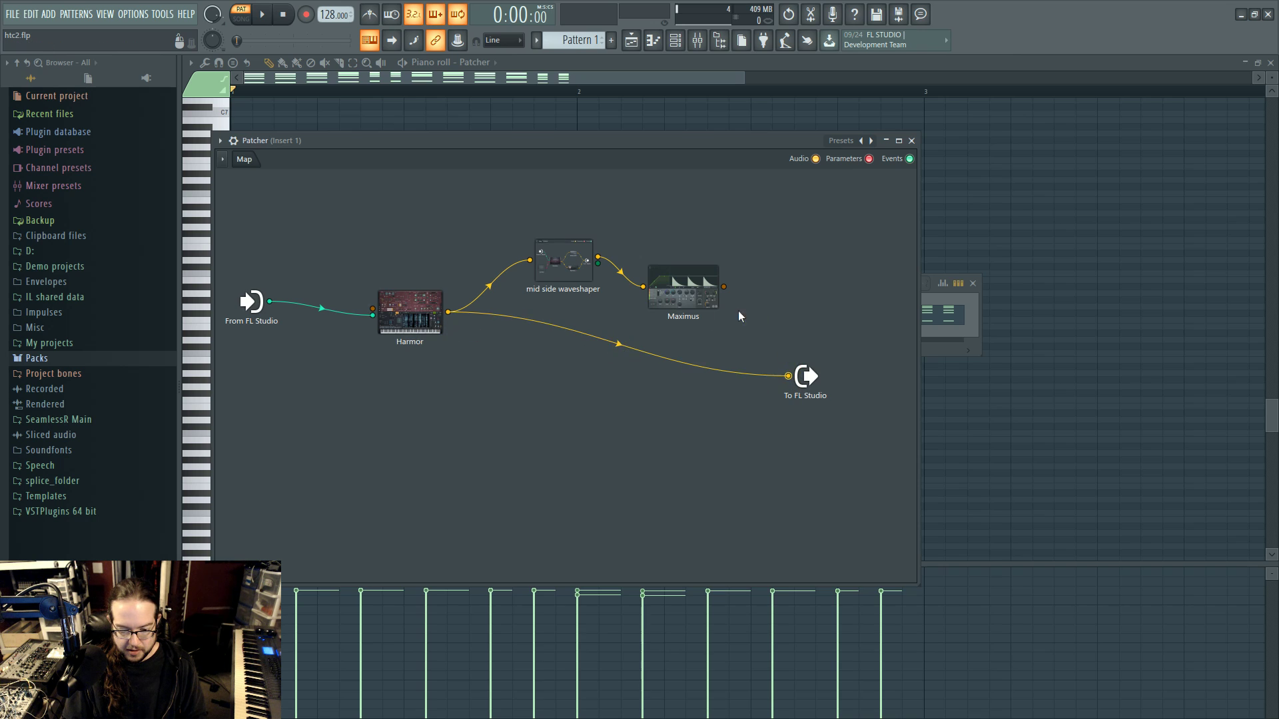
key(space)
double_click(409, 320)
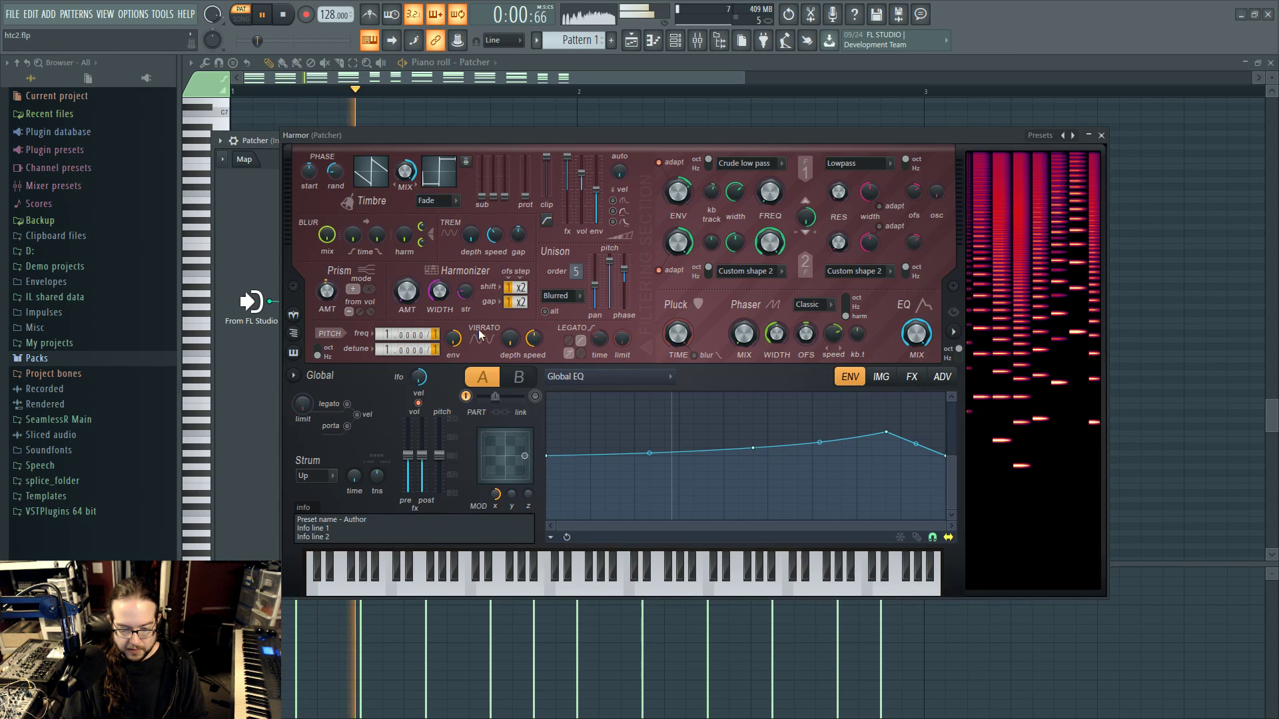
Disable part A and enable part B to audition part B alone, and stop playback
click(466, 396)
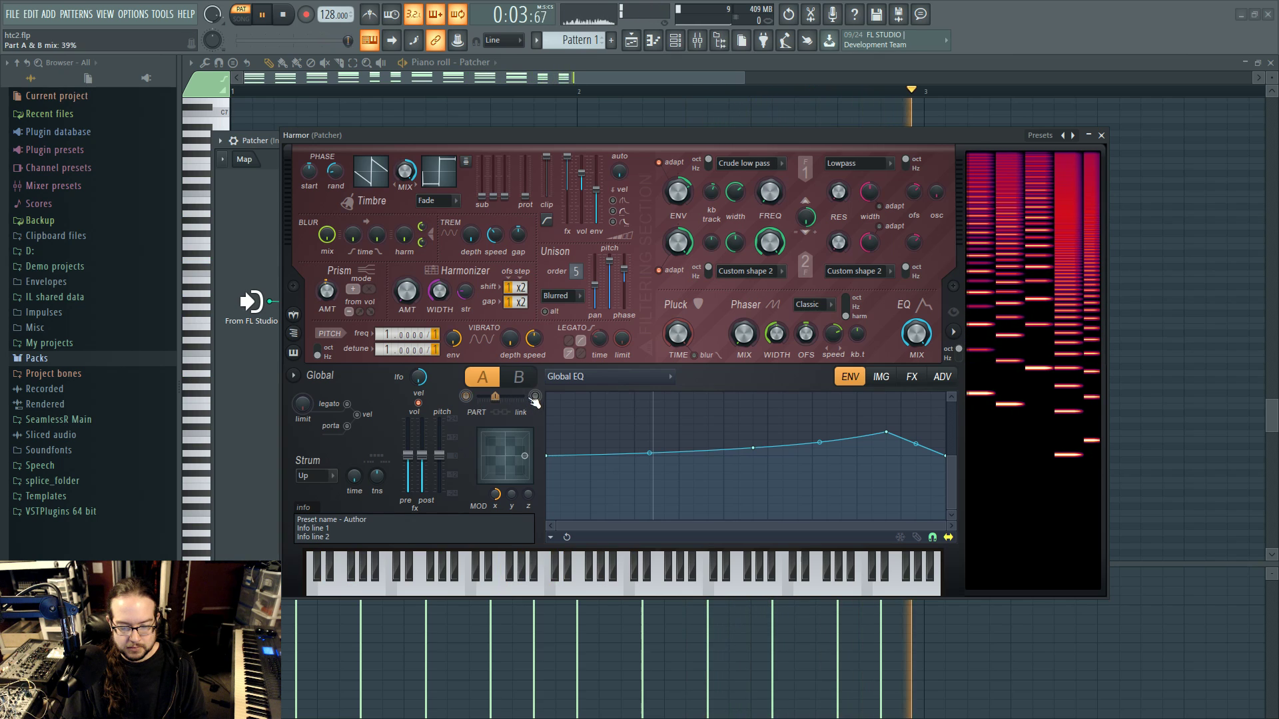
click(534, 397)
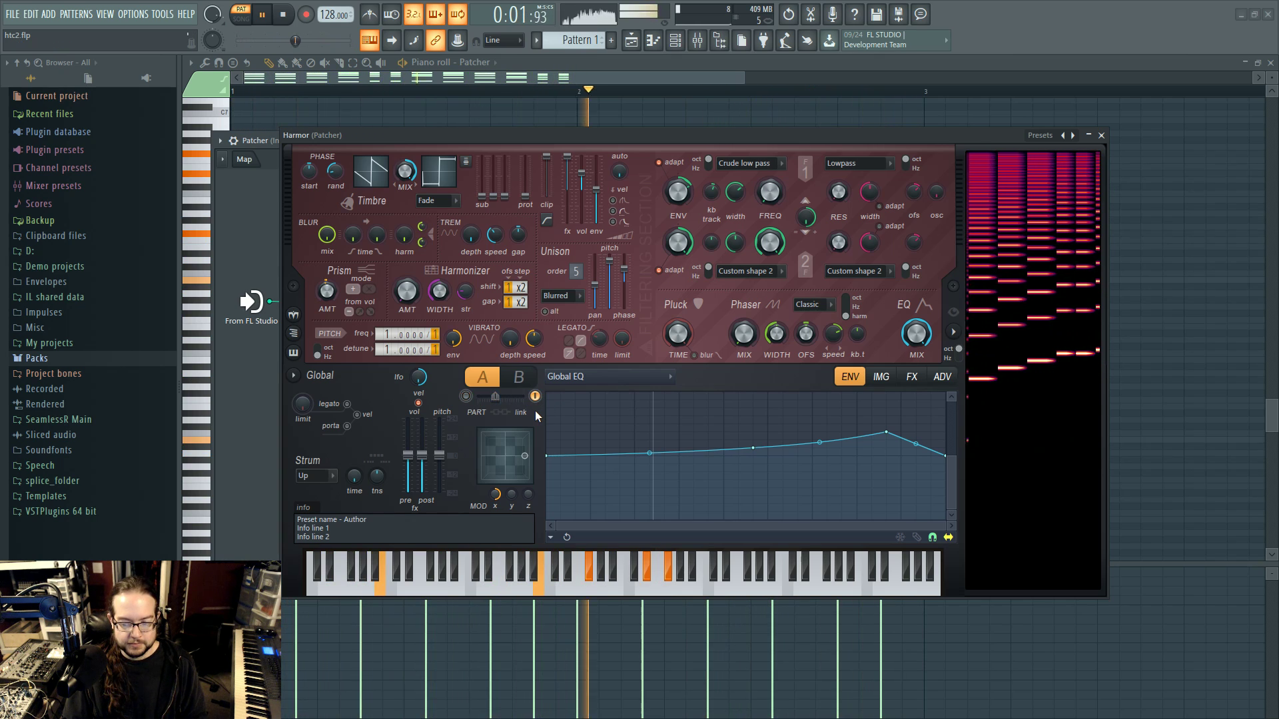
key(space)
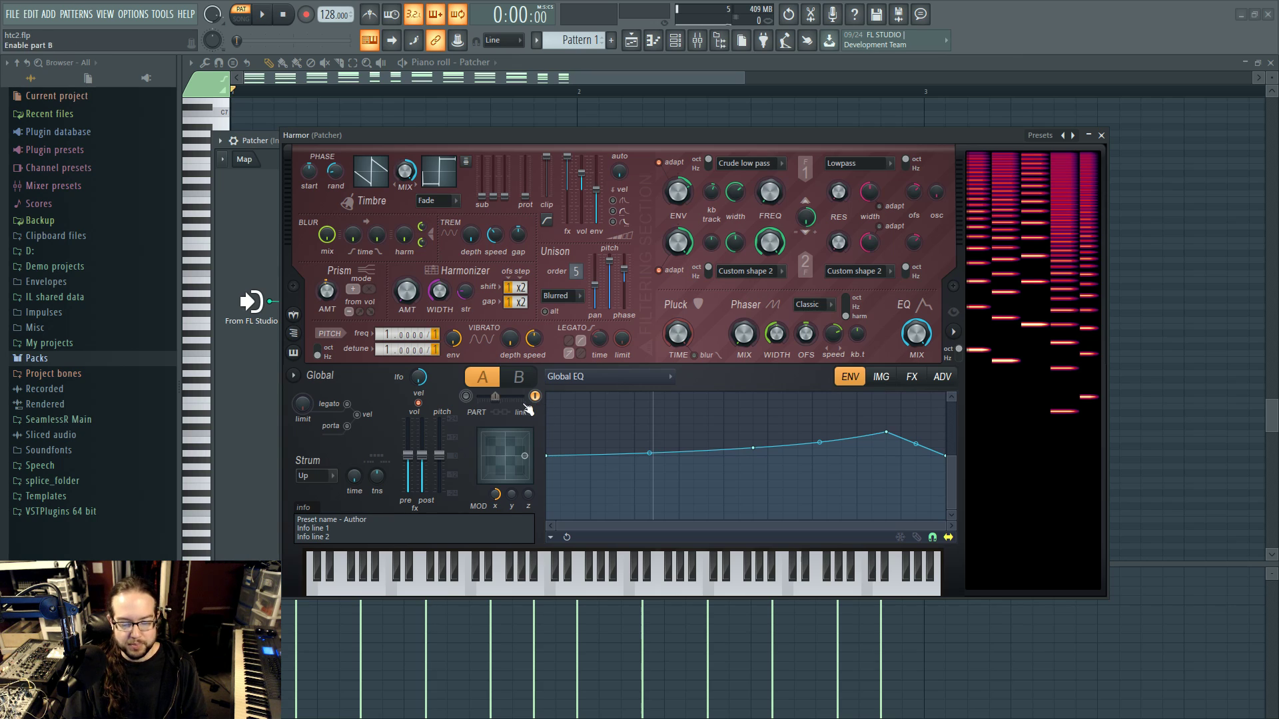
Audition part A alone, re-enable part B to hear both parts together, and stop playback
click(535, 396)
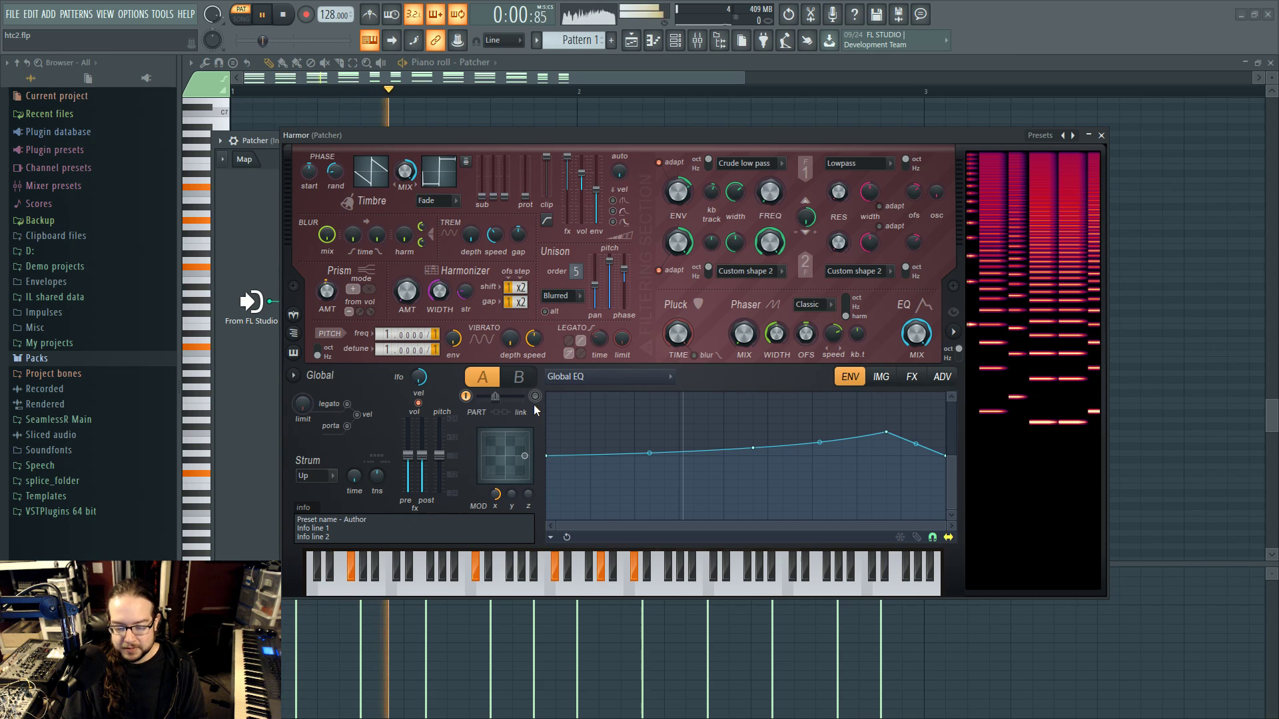
click(536, 397)
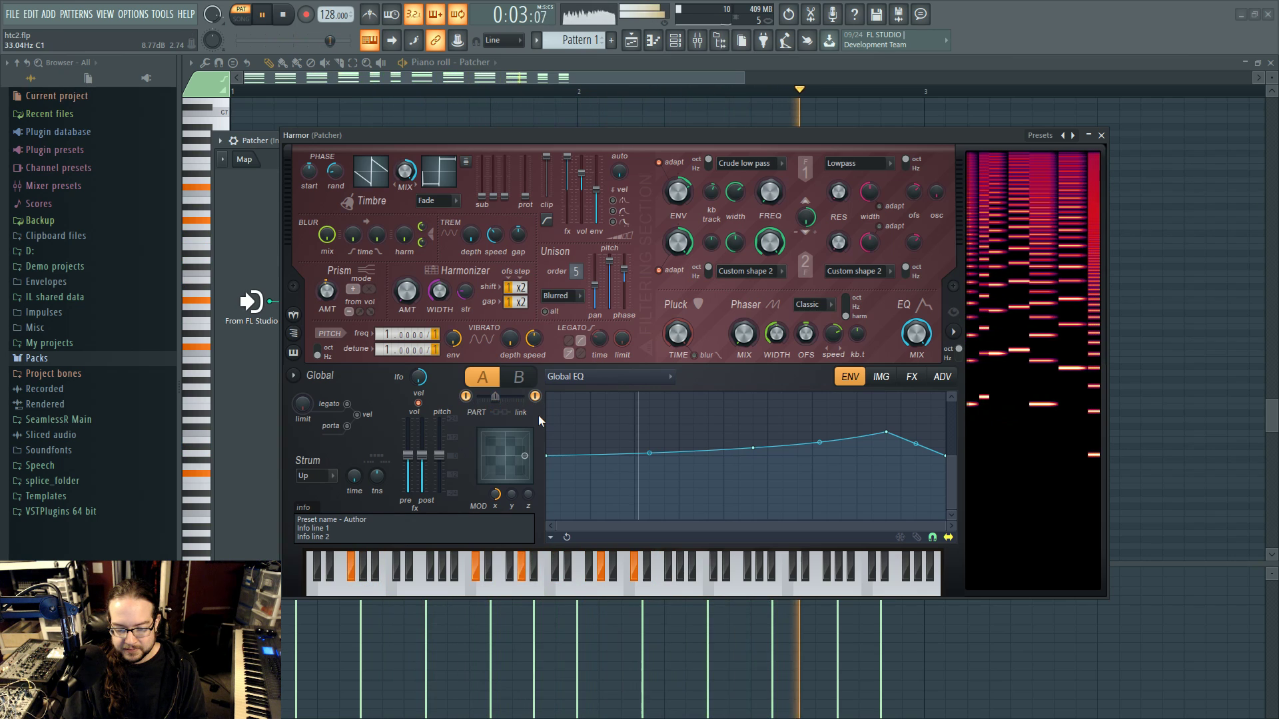
key(space)
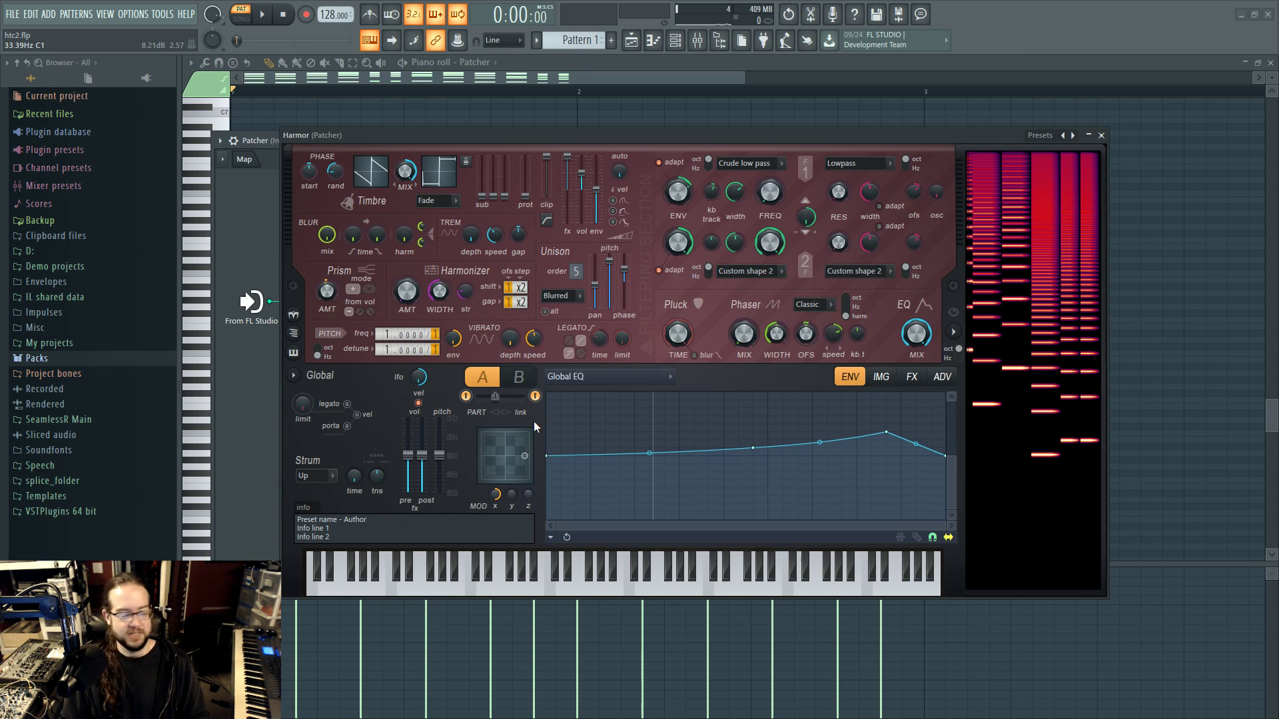
Review part A's Timbre 1 & 2 mix keyboard mapping and the harmonic level curves of timbre 1 and timbre 2
right_click(402, 175)
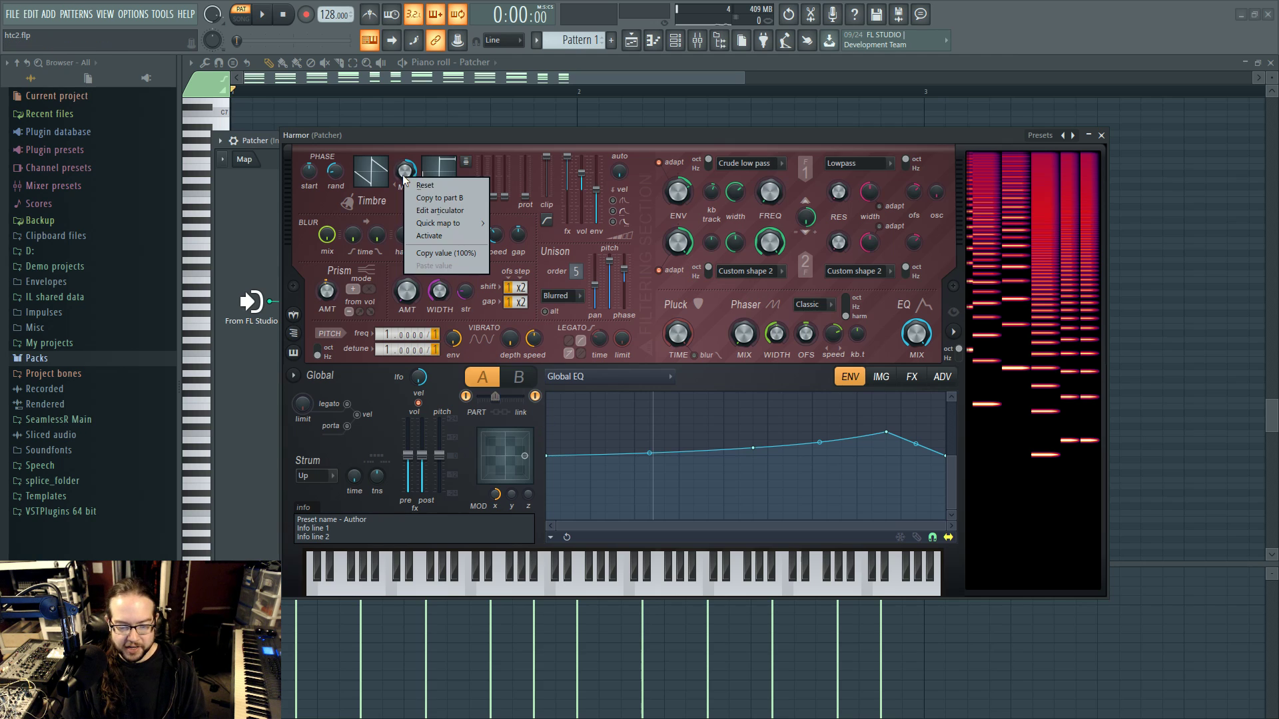
click(466, 213)
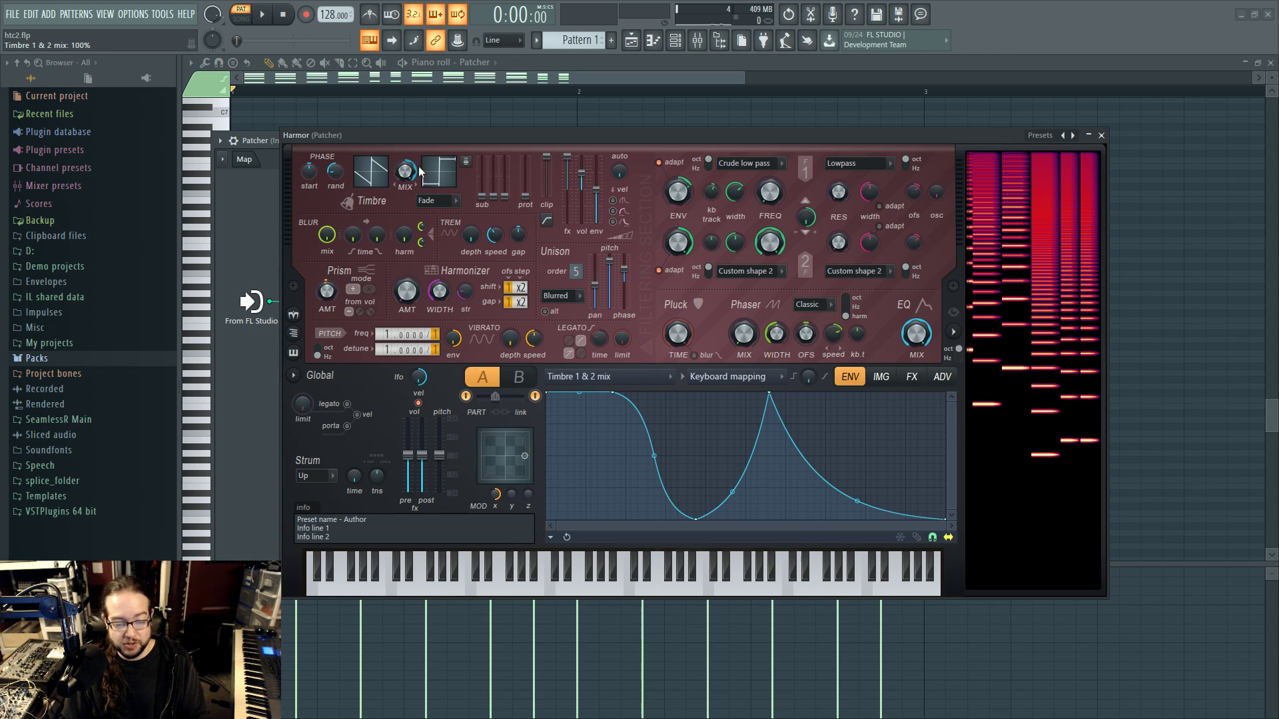
click(382, 178)
click(444, 184)
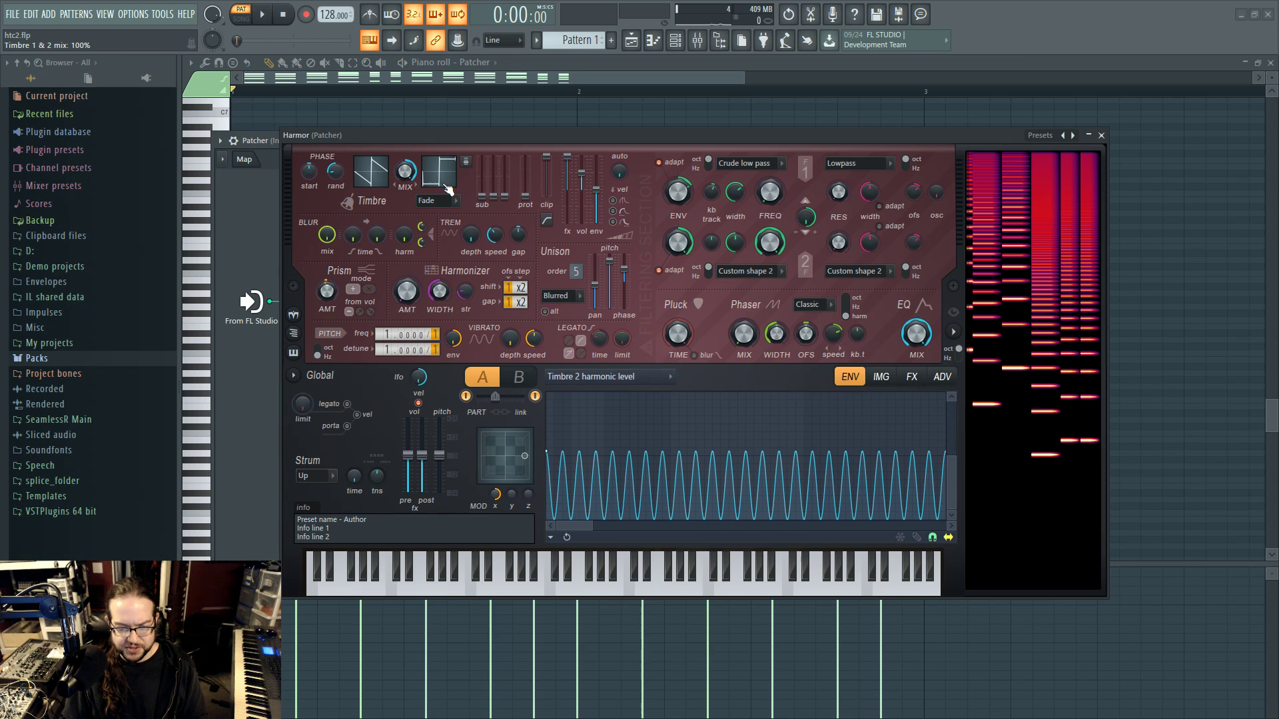
click(373, 179)
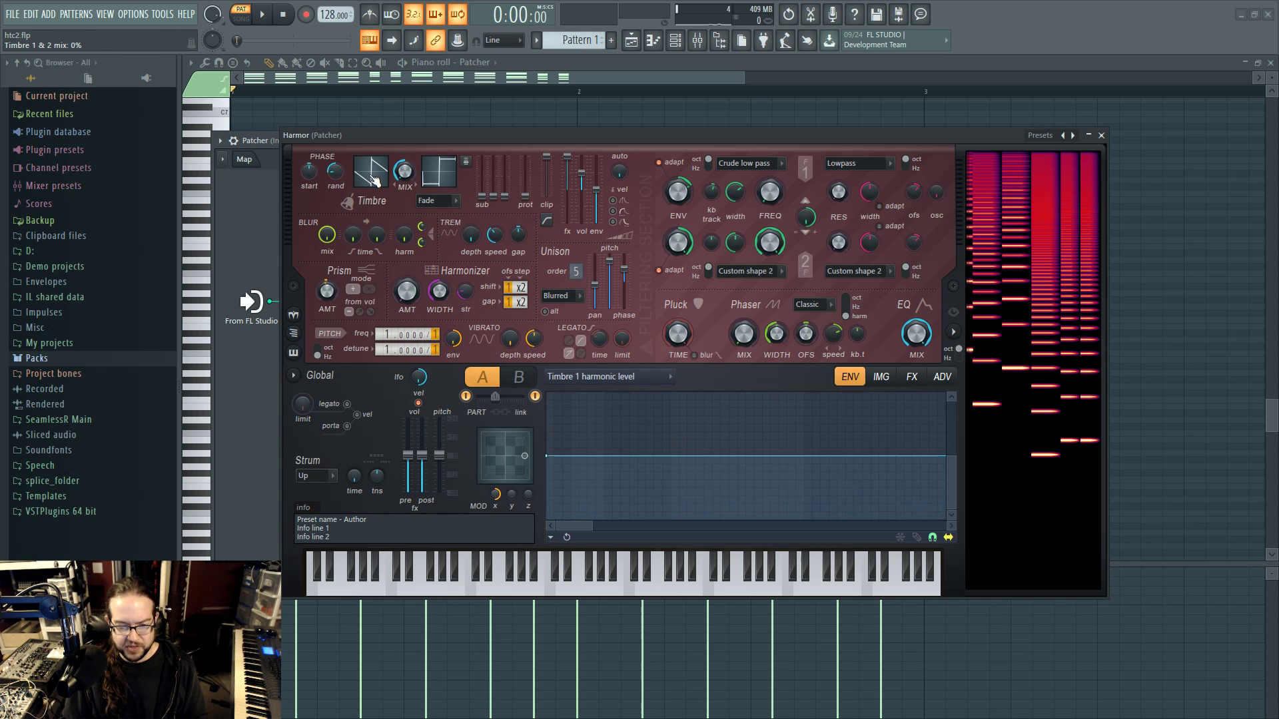
click(439, 179)
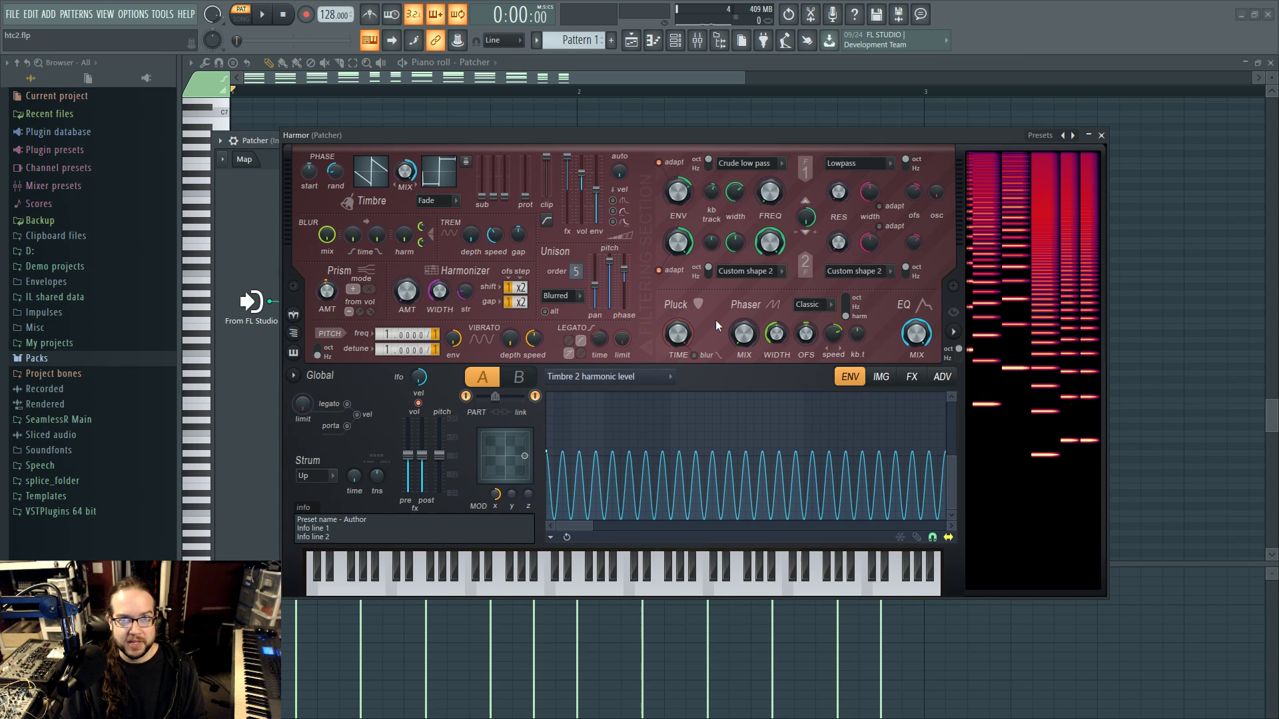
Show part B and audition part B alone, part A alone, and both parts together, leaving both enabled and playback stopped
click(533, 378)
key(space)
key(space)
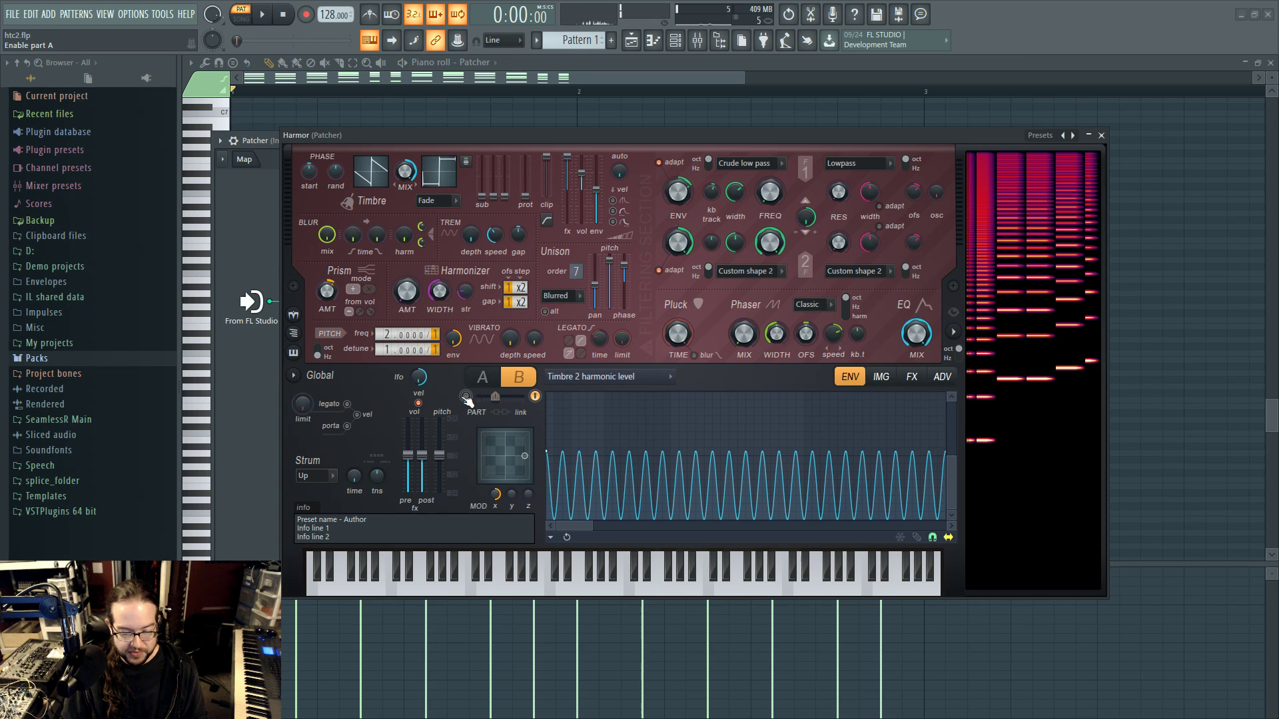
click(467, 398)
click(535, 397)
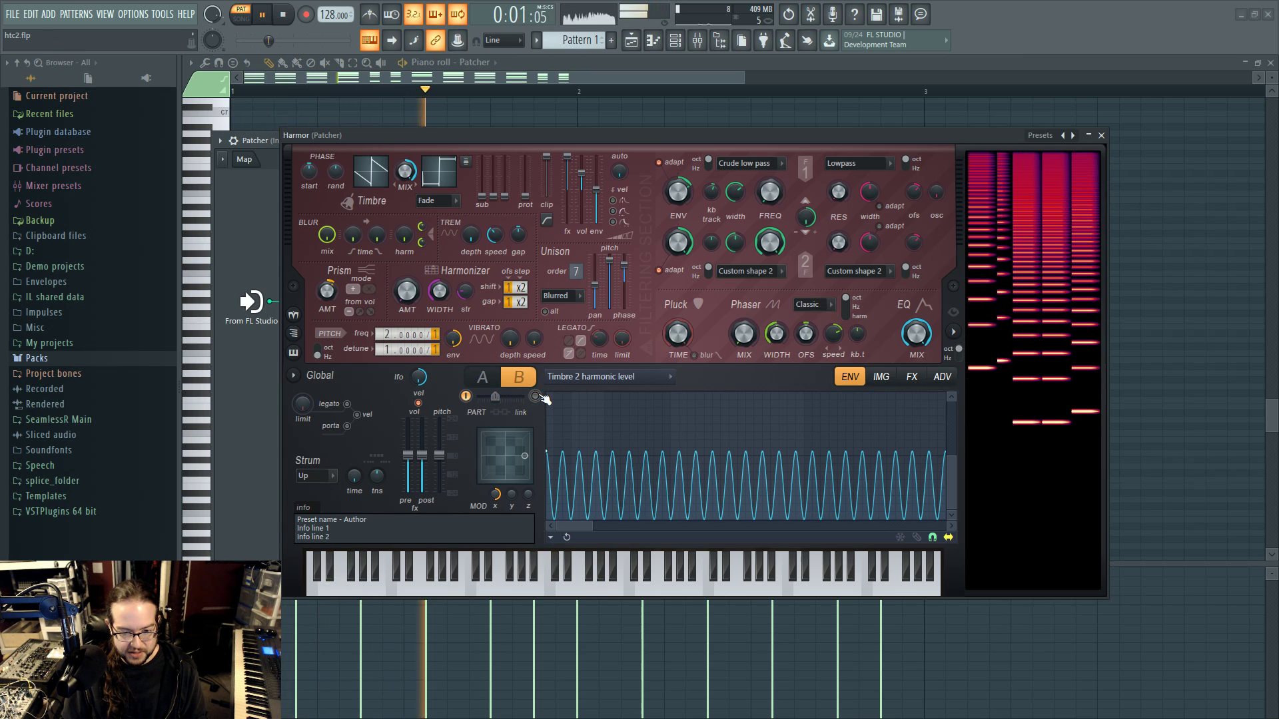
click(536, 397)
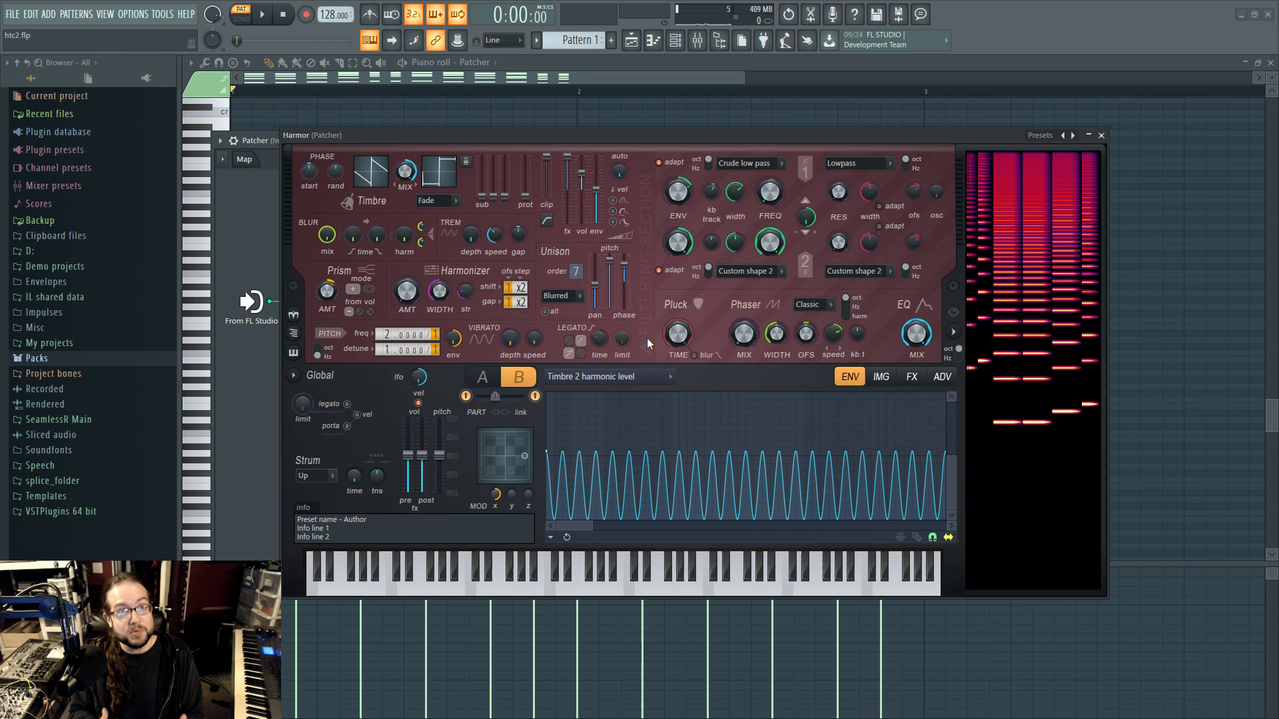
key(space)
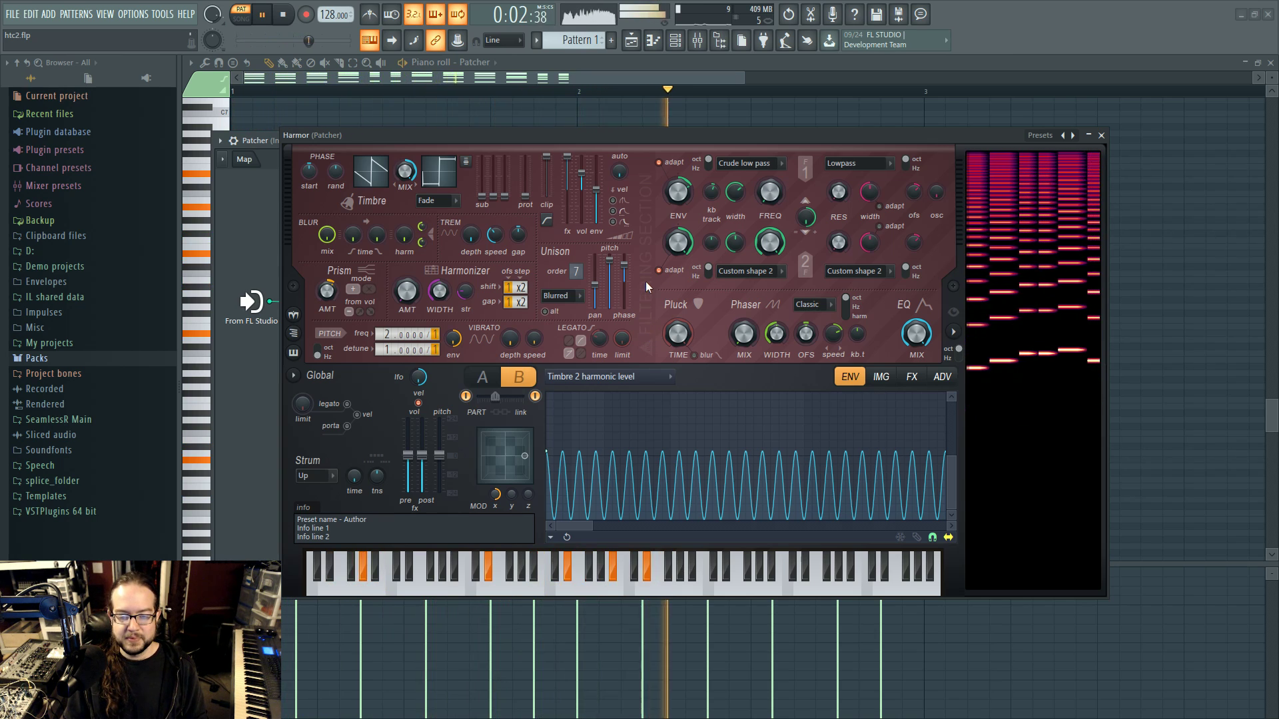
key(space)
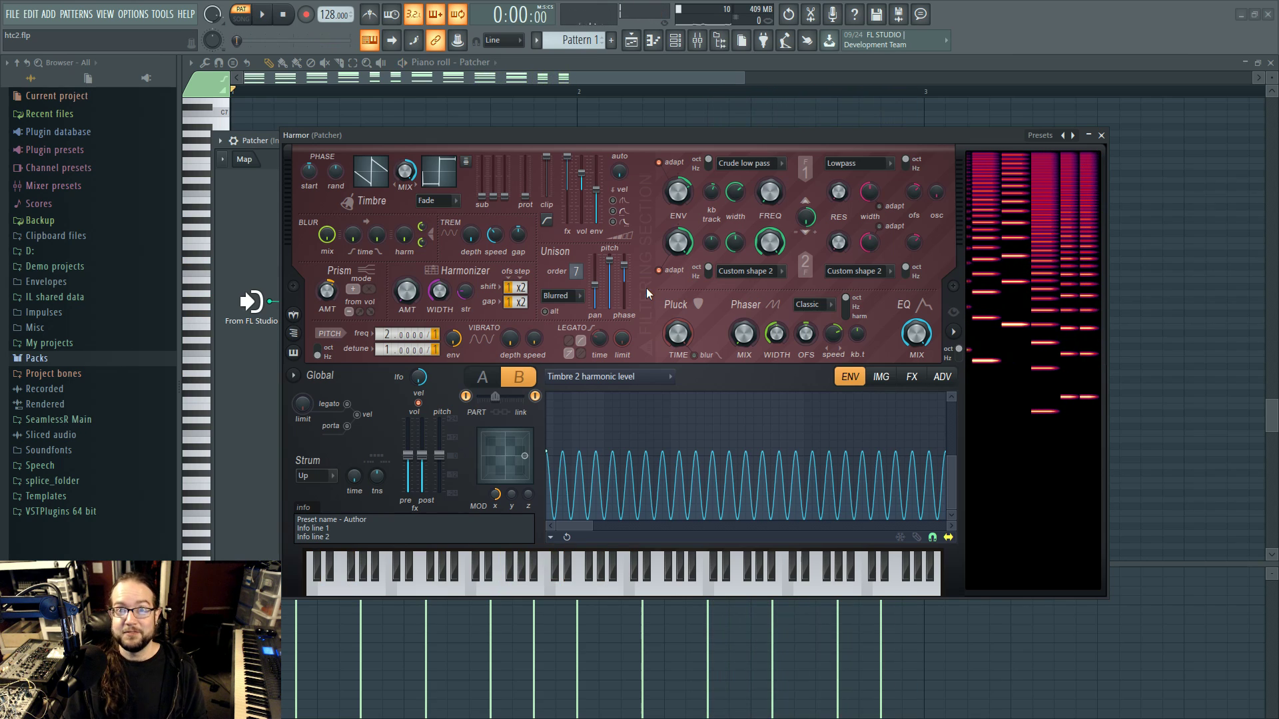
Show the Timbre 1 & 2 mix keyboard mapping for part B and compare it with part A's
click(666, 376)
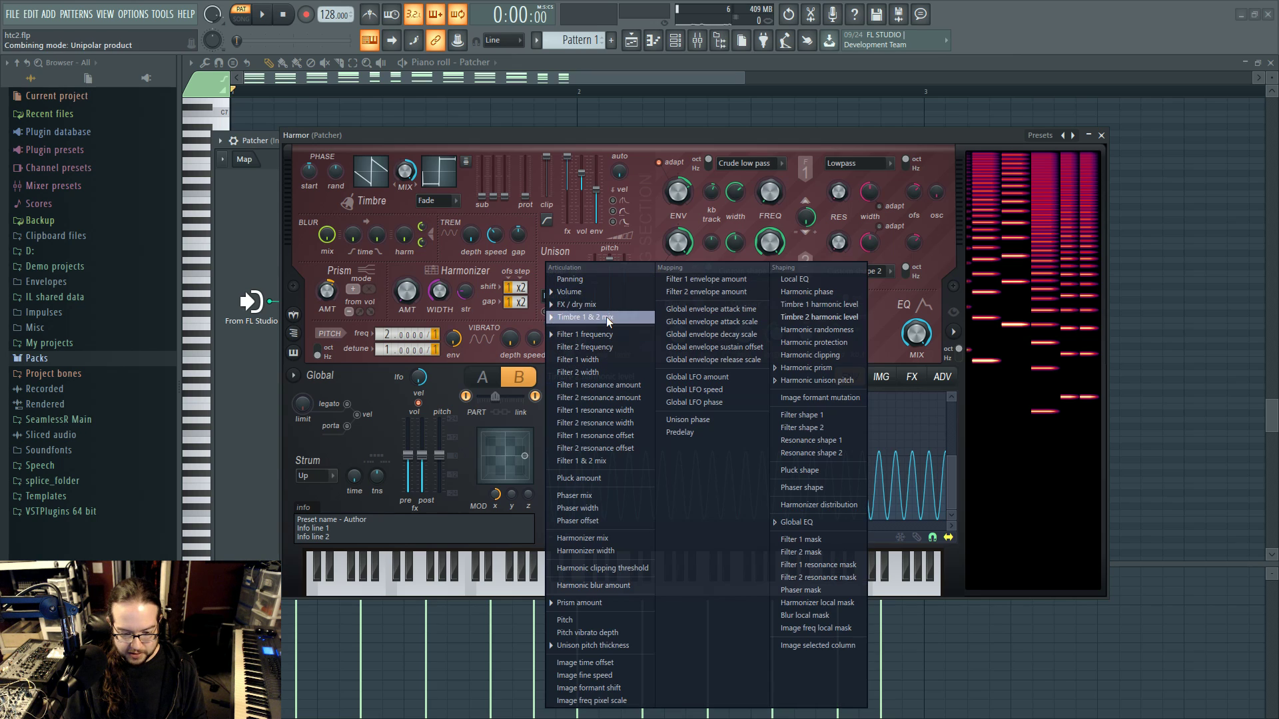
click(608, 318)
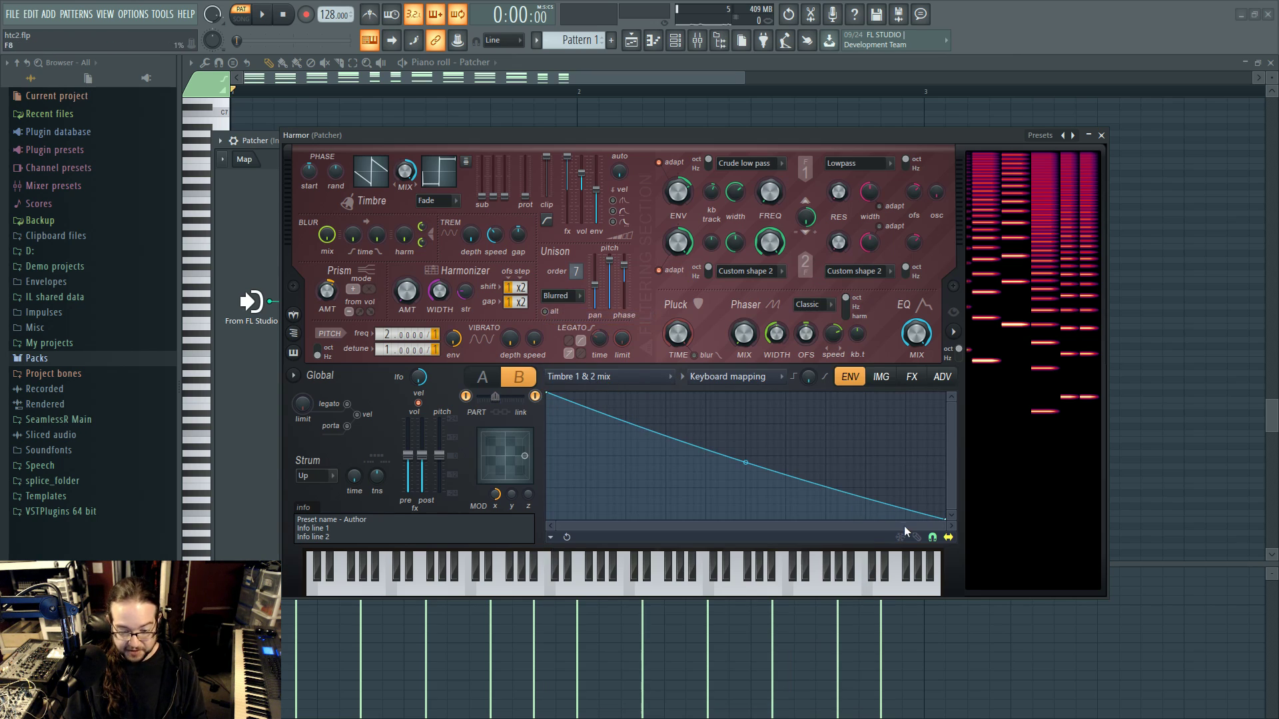
click(482, 377)
click(520, 378)
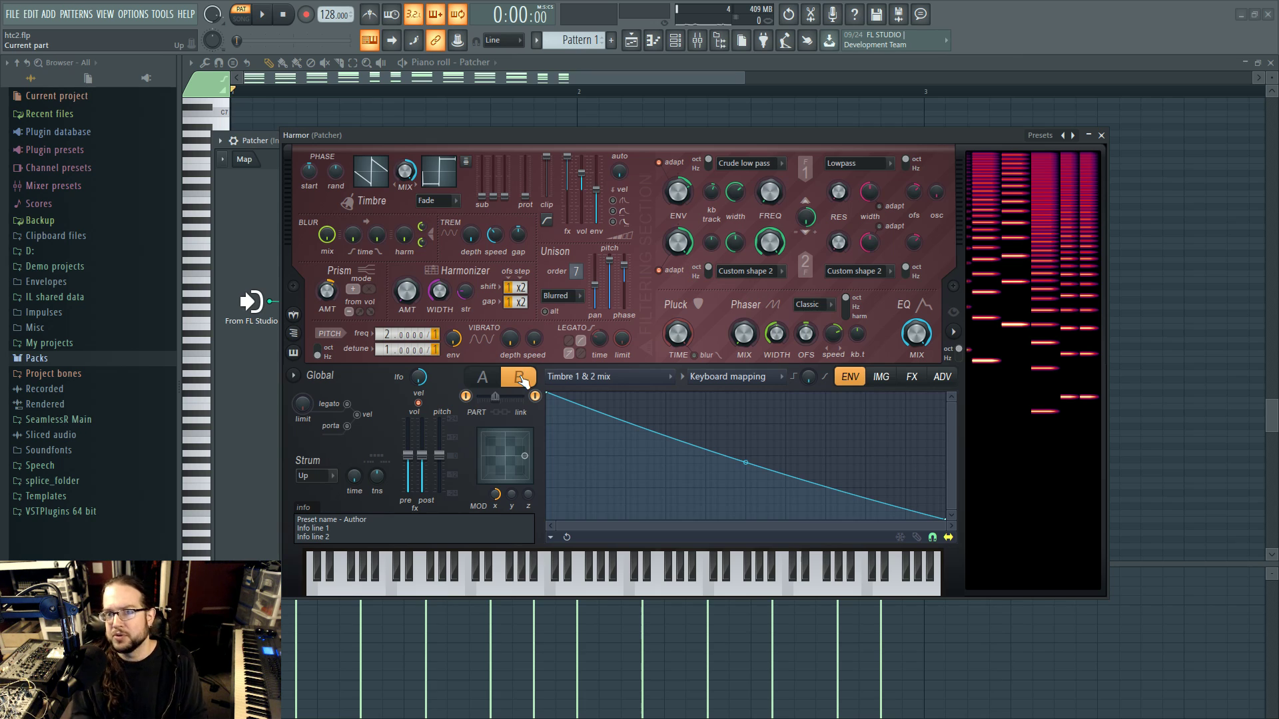
Show the Unison pitch thickness keyboard mapping and compare it between part B and part A
right_click(609, 261)
click(643, 305)
click(474, 383)
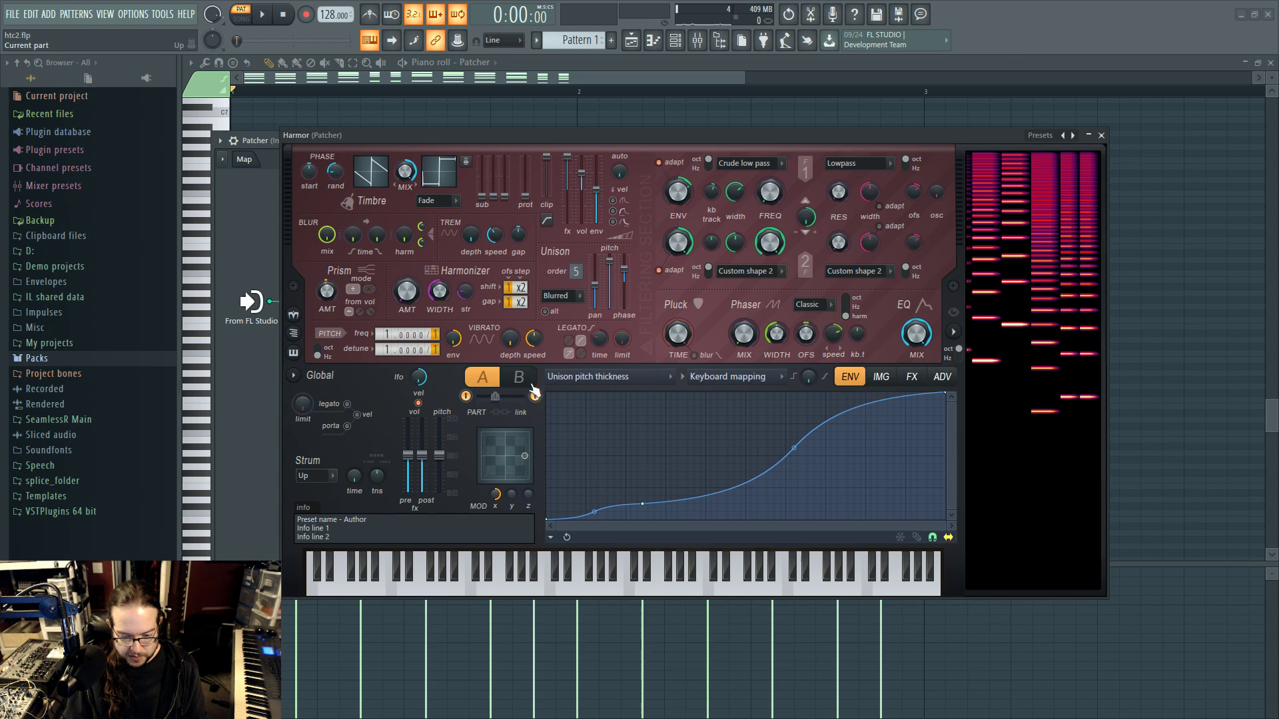
Compare the Global EQ curves of parts A and B while auditioning progressively lower notes on Harmor's keyboard
right_click(913, 332)
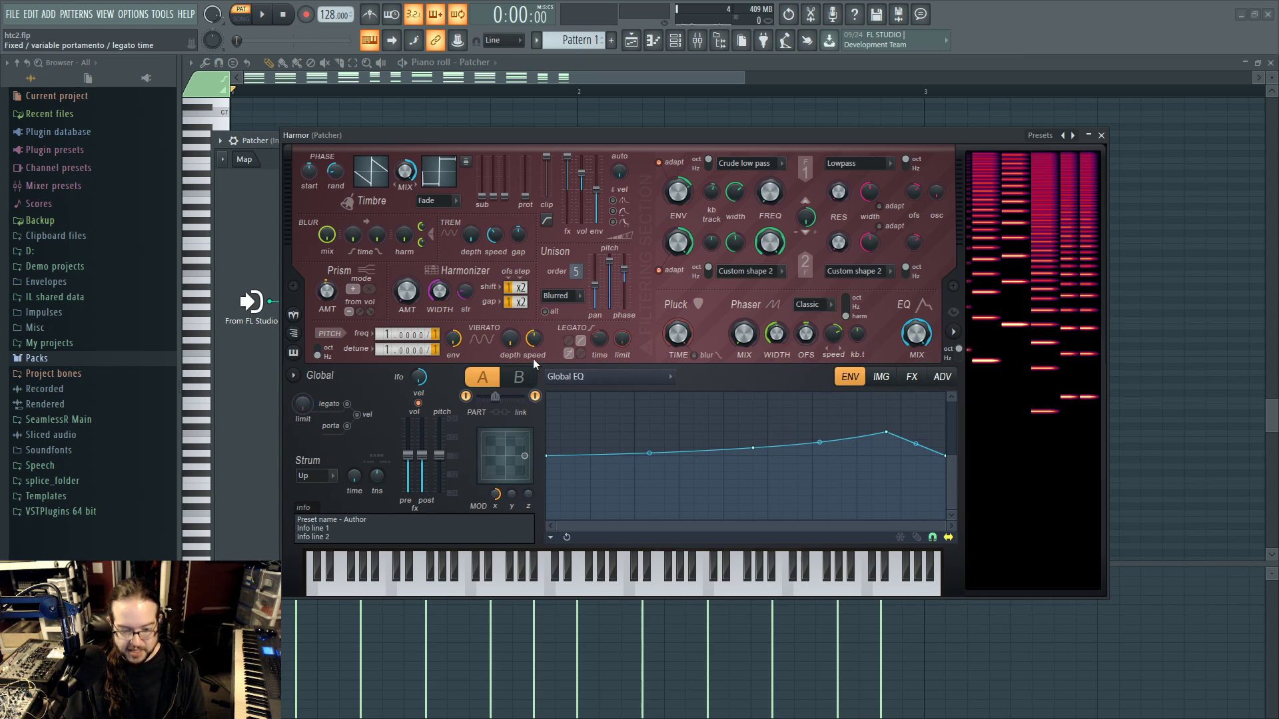
click(519, 376)
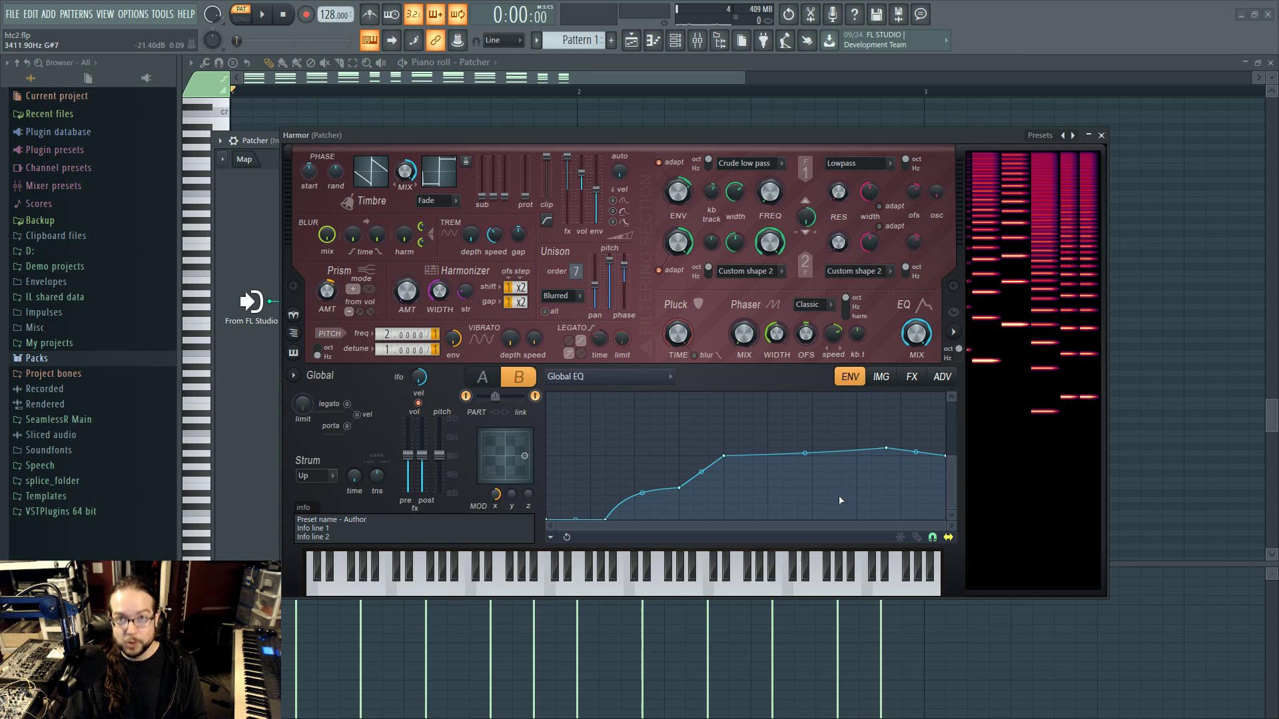
drag(513, 594, 406, 586)
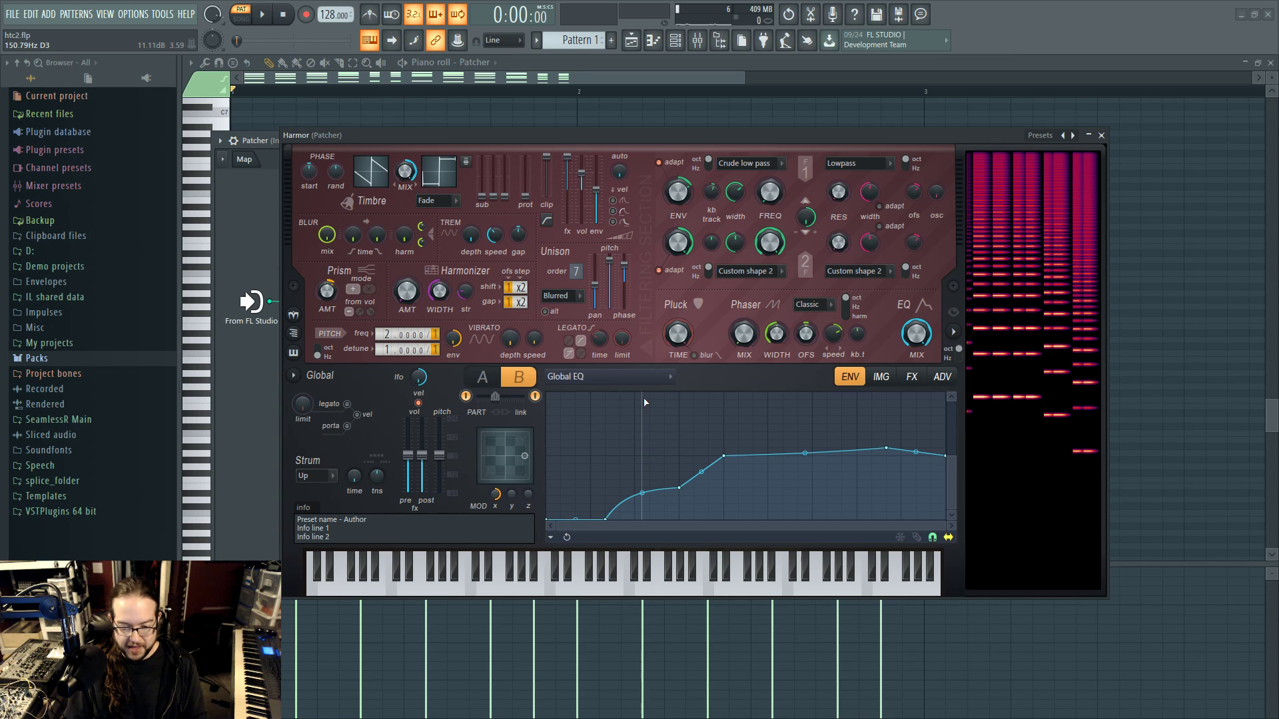
drag(429, 577, 312, 580)
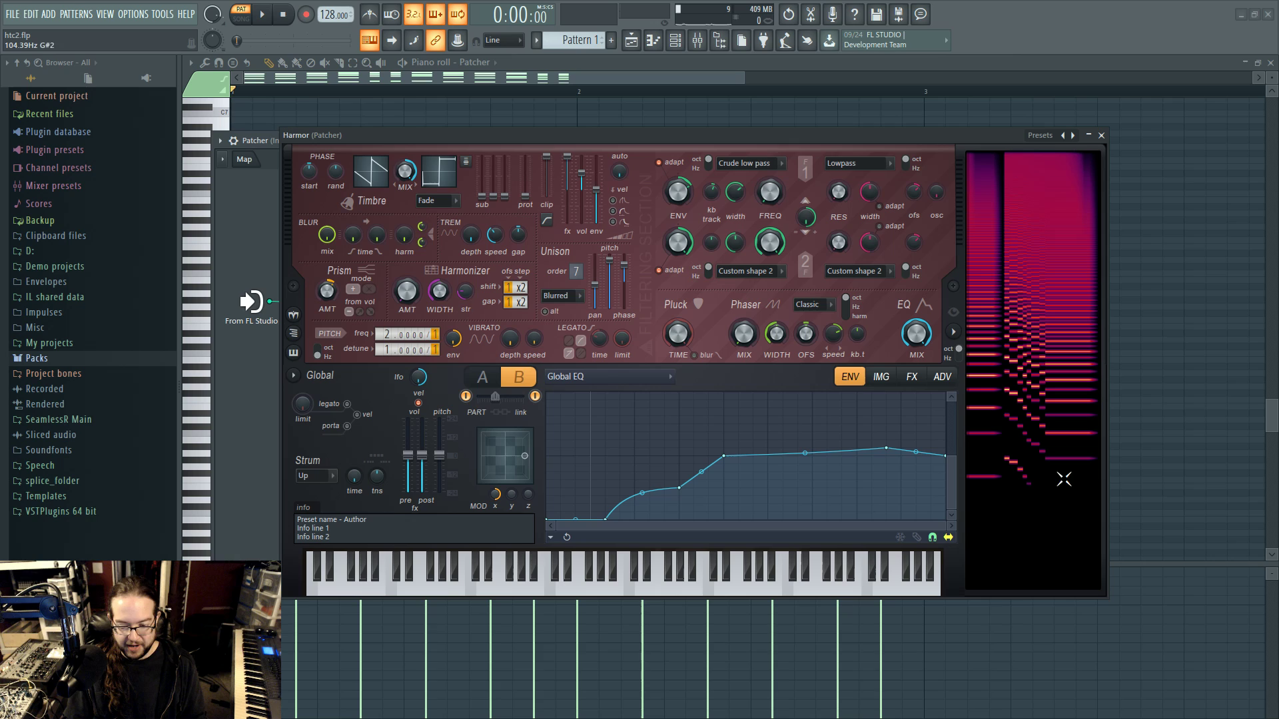
click(482, 377)
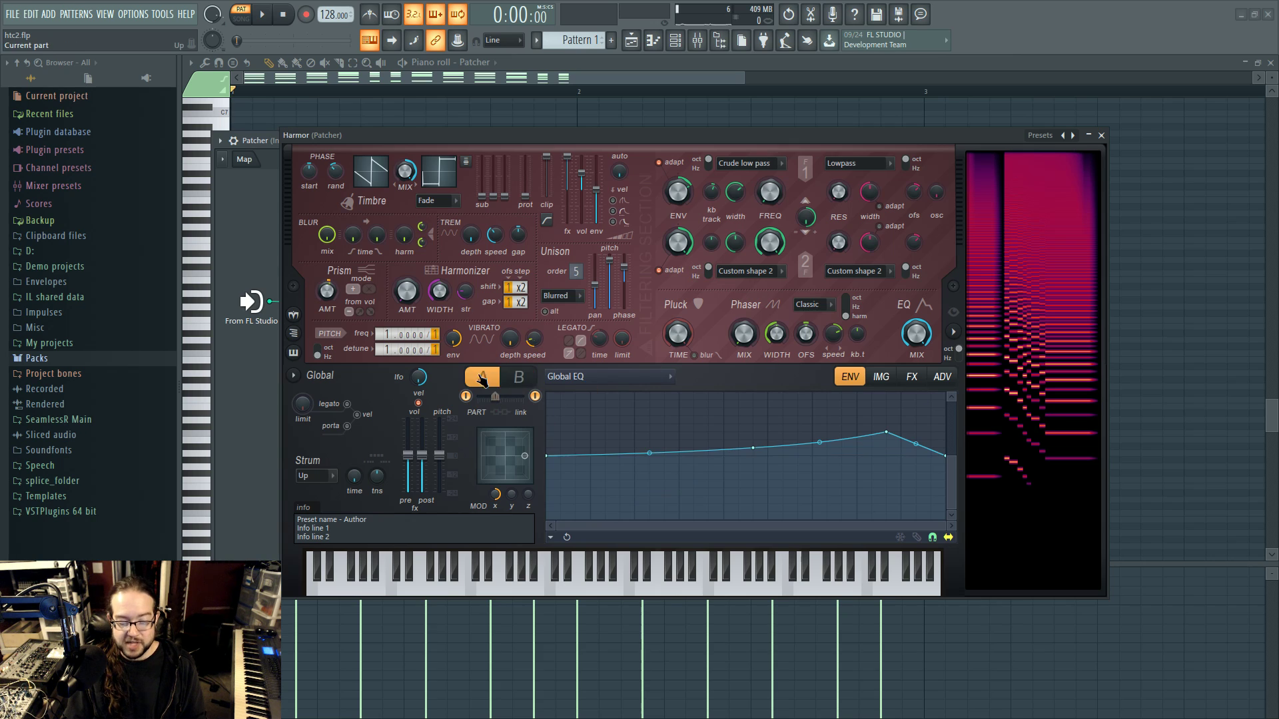
click(341, 578)
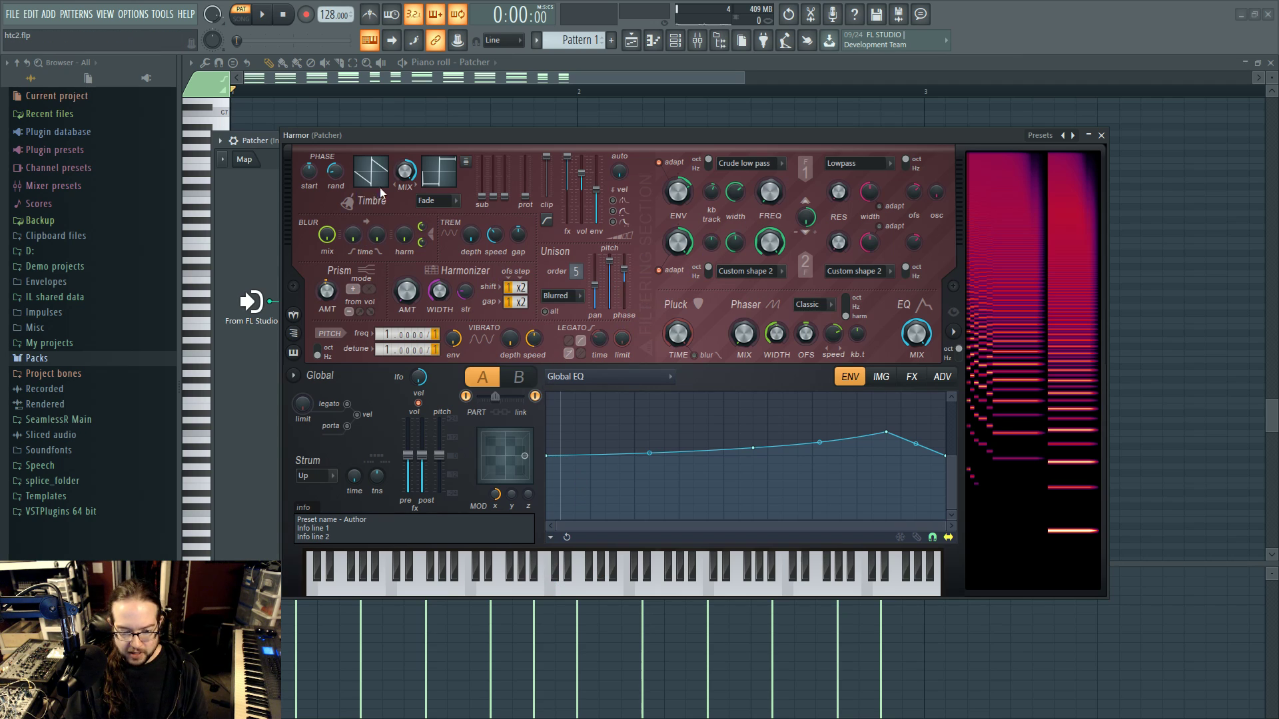
Switch between parts A and B, and review the Harmonic prism curve of each part
click(519, 377)
click(481, 379)
click(511, 381)
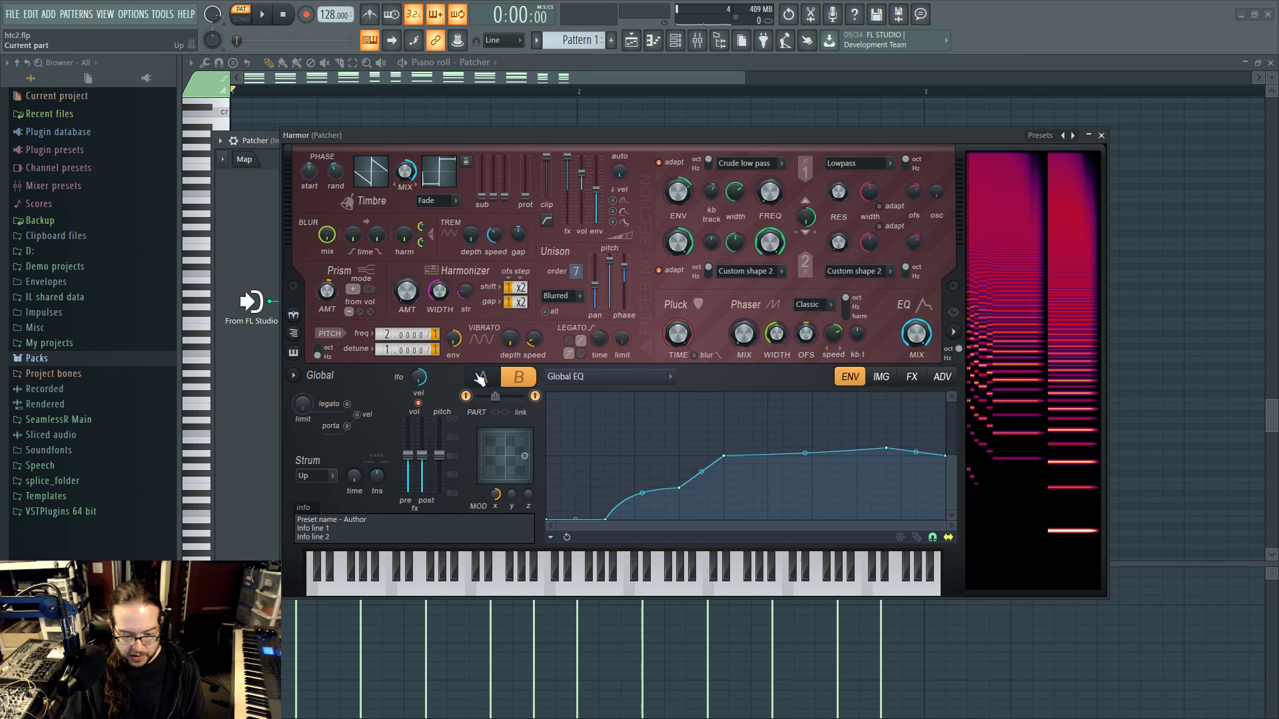
click(480, 380)
click(613, 377)
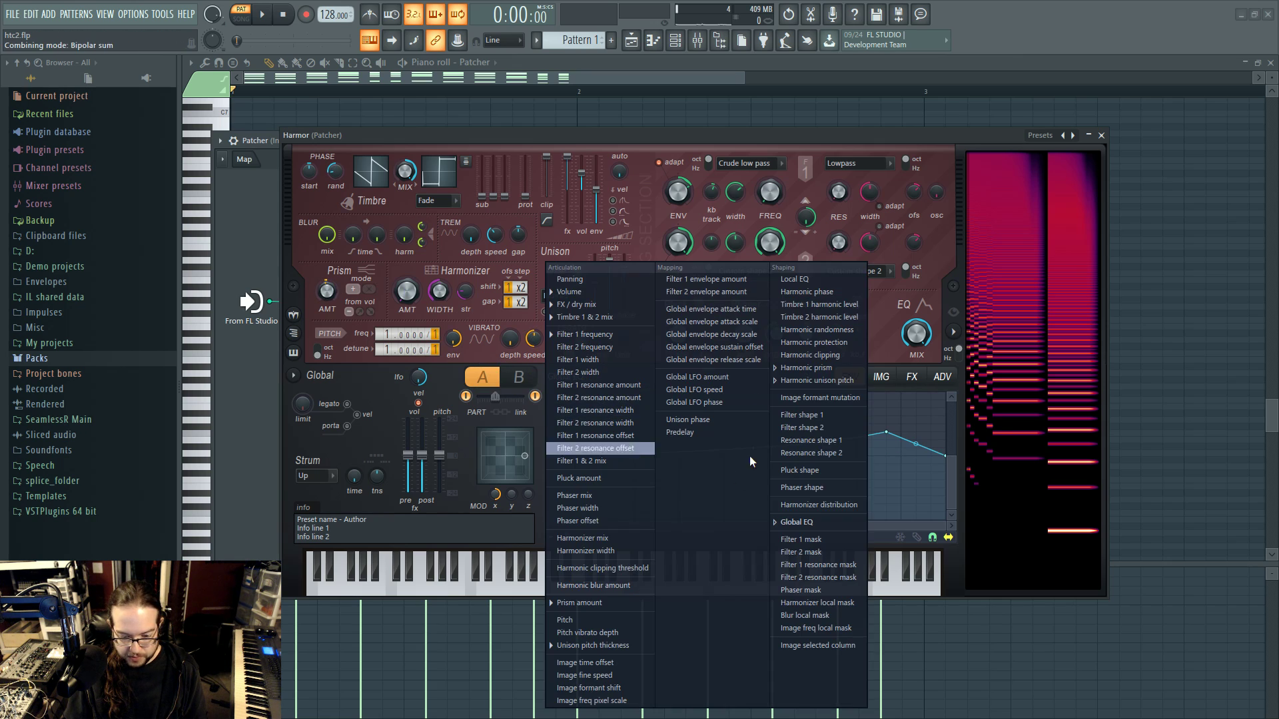
click(809, 368)
click(517, 378)
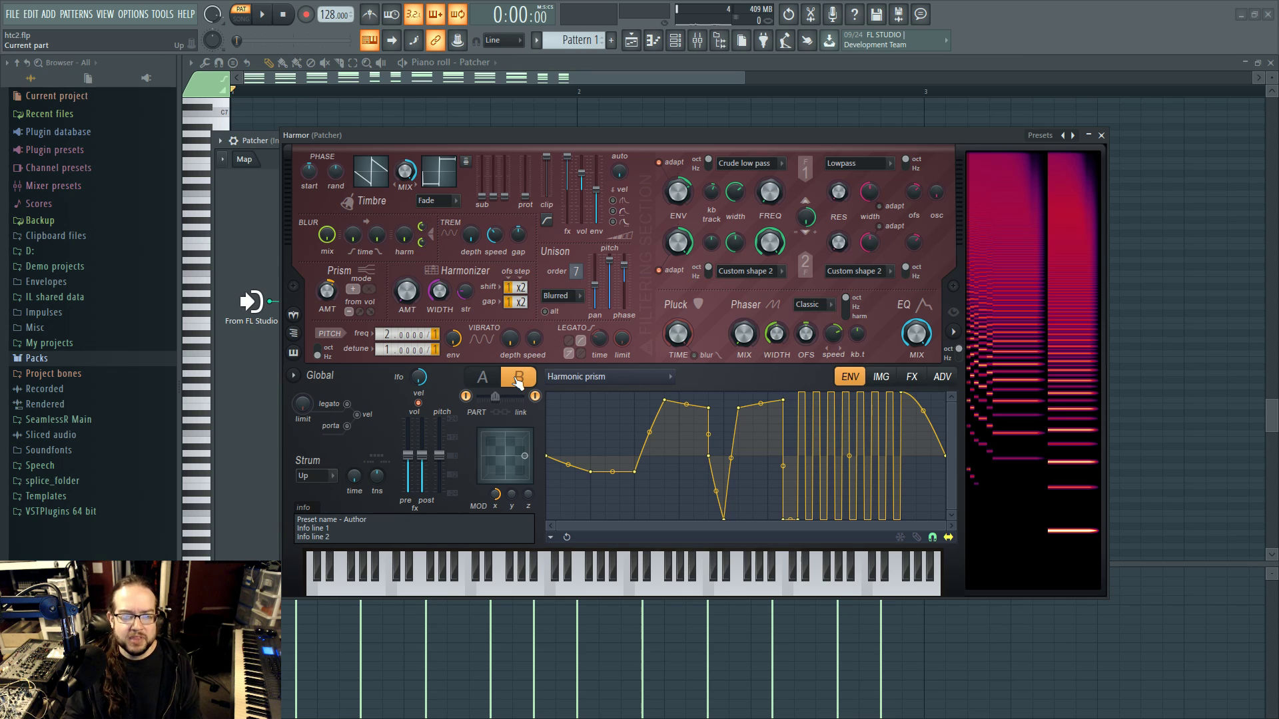
Show part B's Filter 1 frequency envelope in Harmor's envelope editor
drag(687, 142, 686, 128)
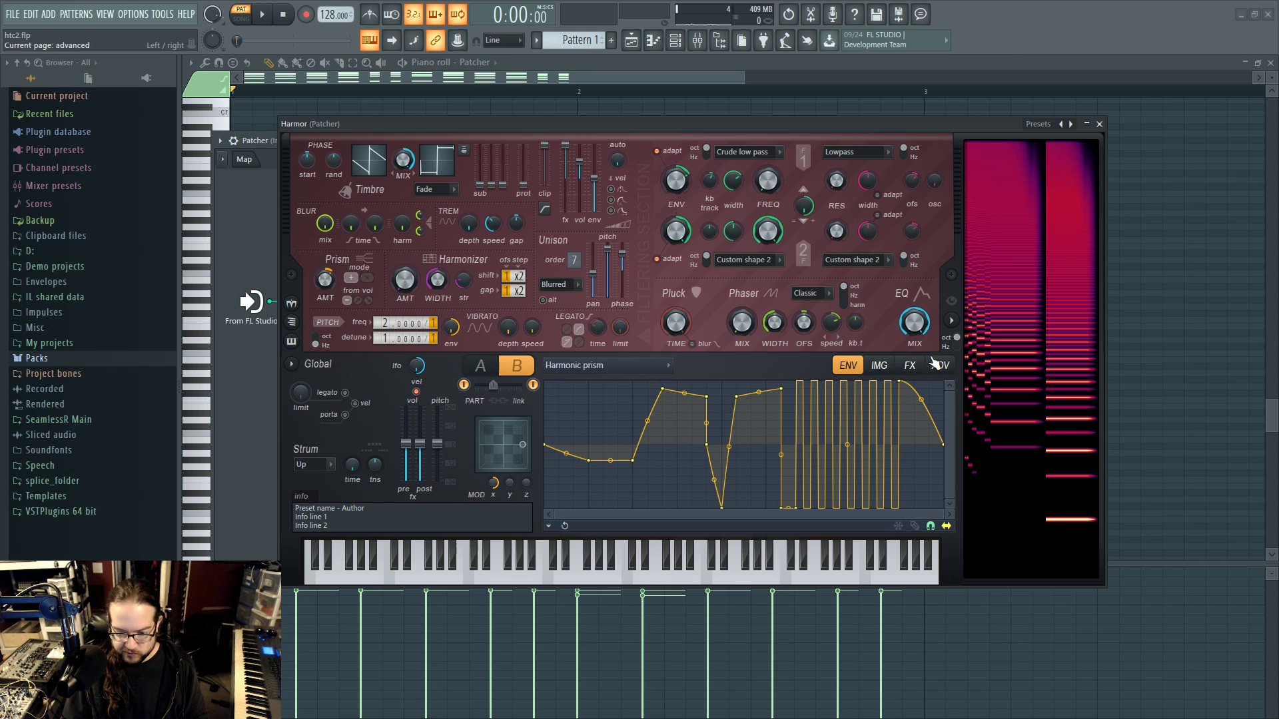
click(590, 366)
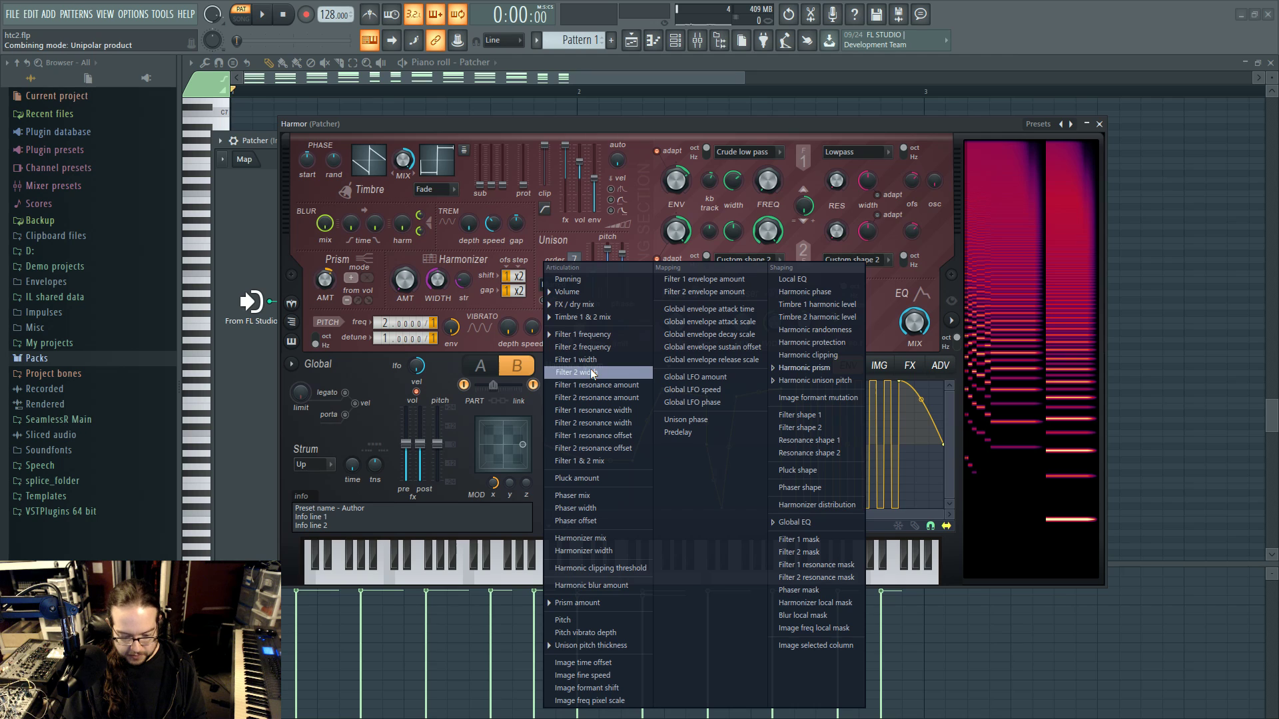
click(597, 645)
click(615, 361)
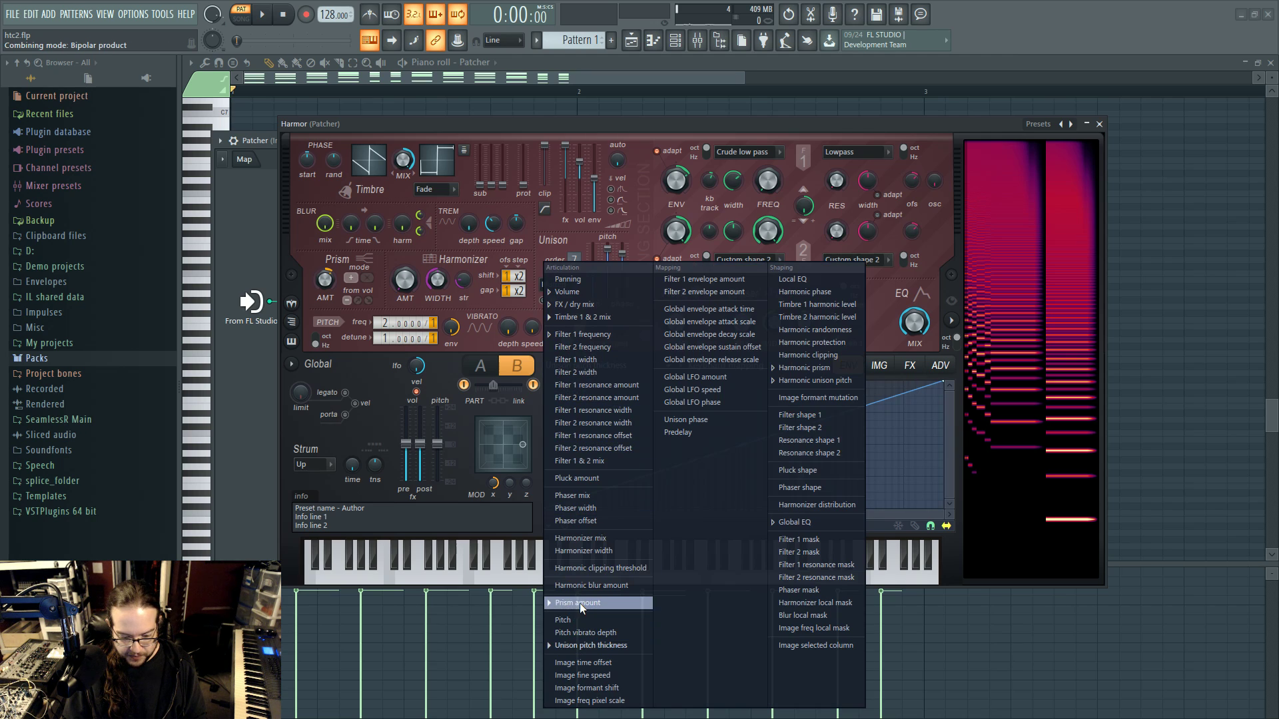
click(604, 335)
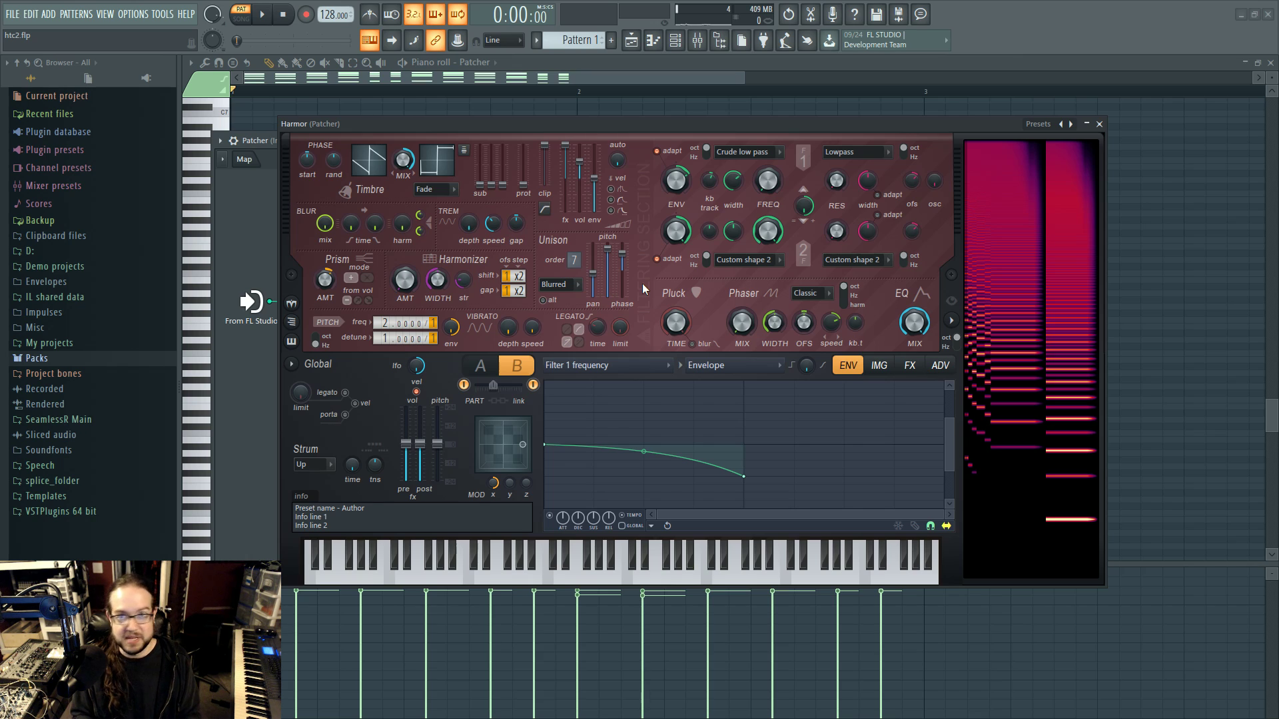
Play the pattern while pointing out the Modulation X knob, then stop playback
key(space)
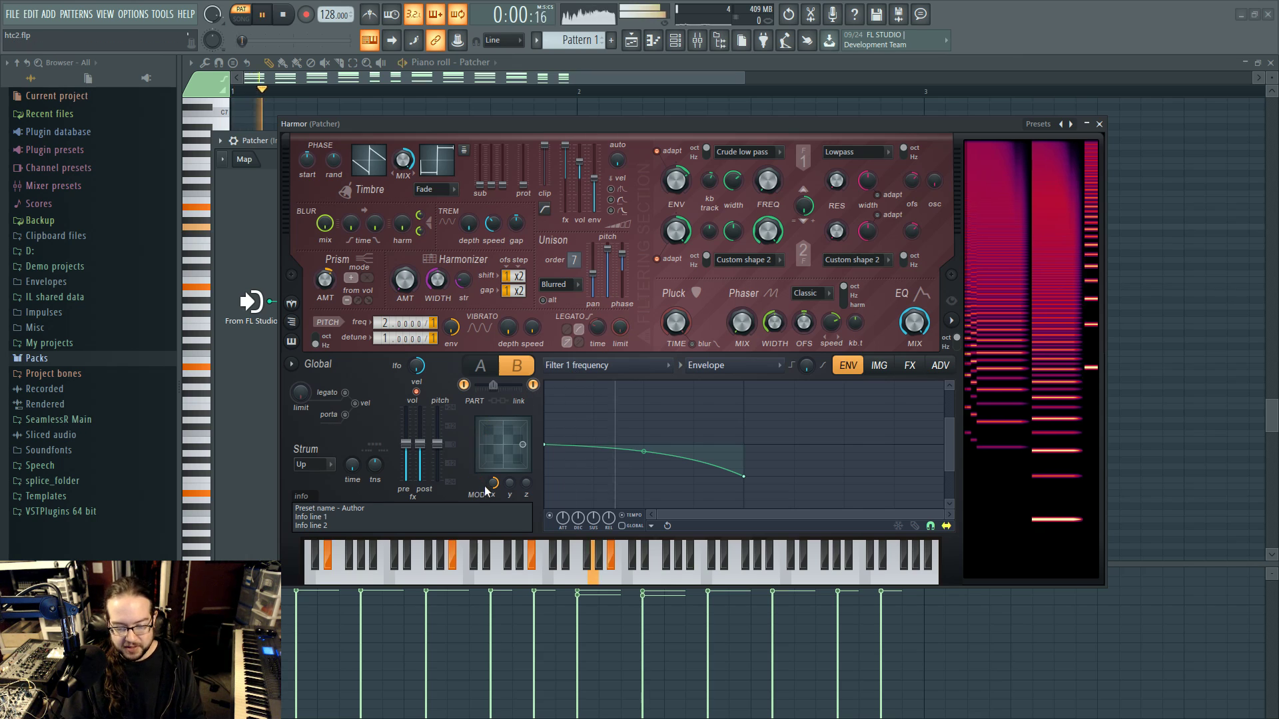
mouse_move(487, 491)
mouse_down()
mouse_move(487, 562)
mouse_move(493, 491)
mouse_up()
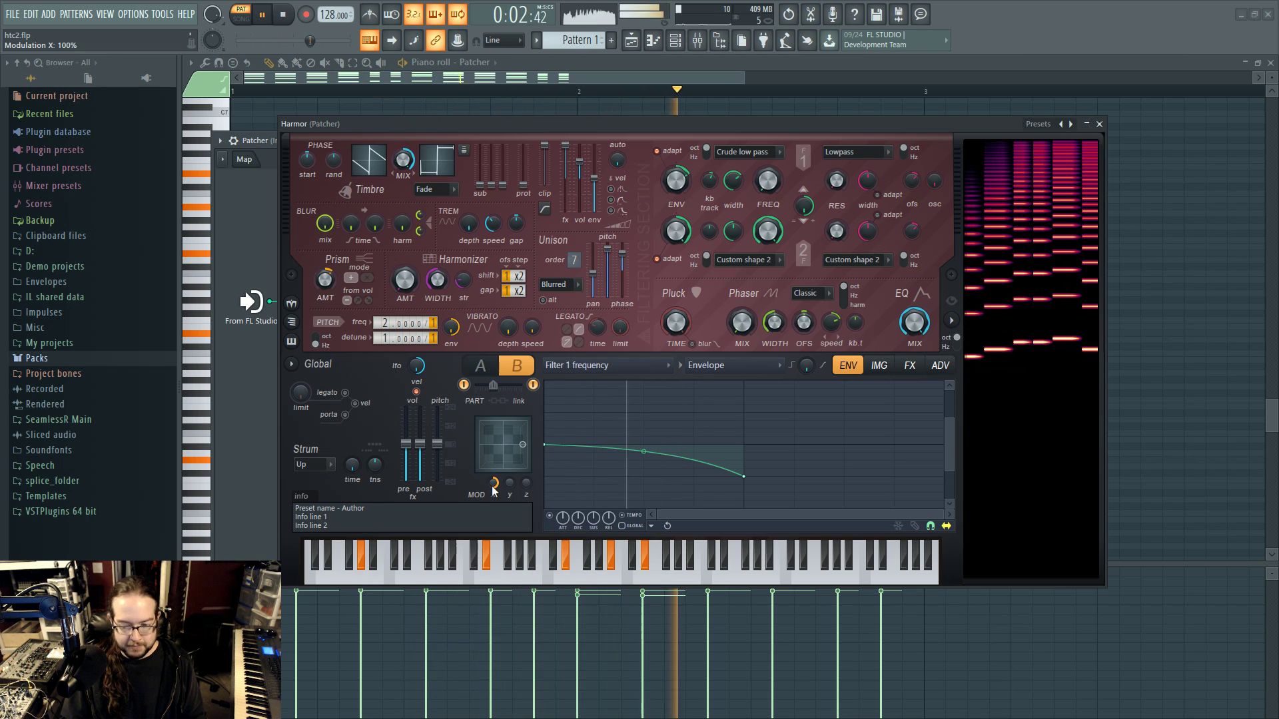
key(space)
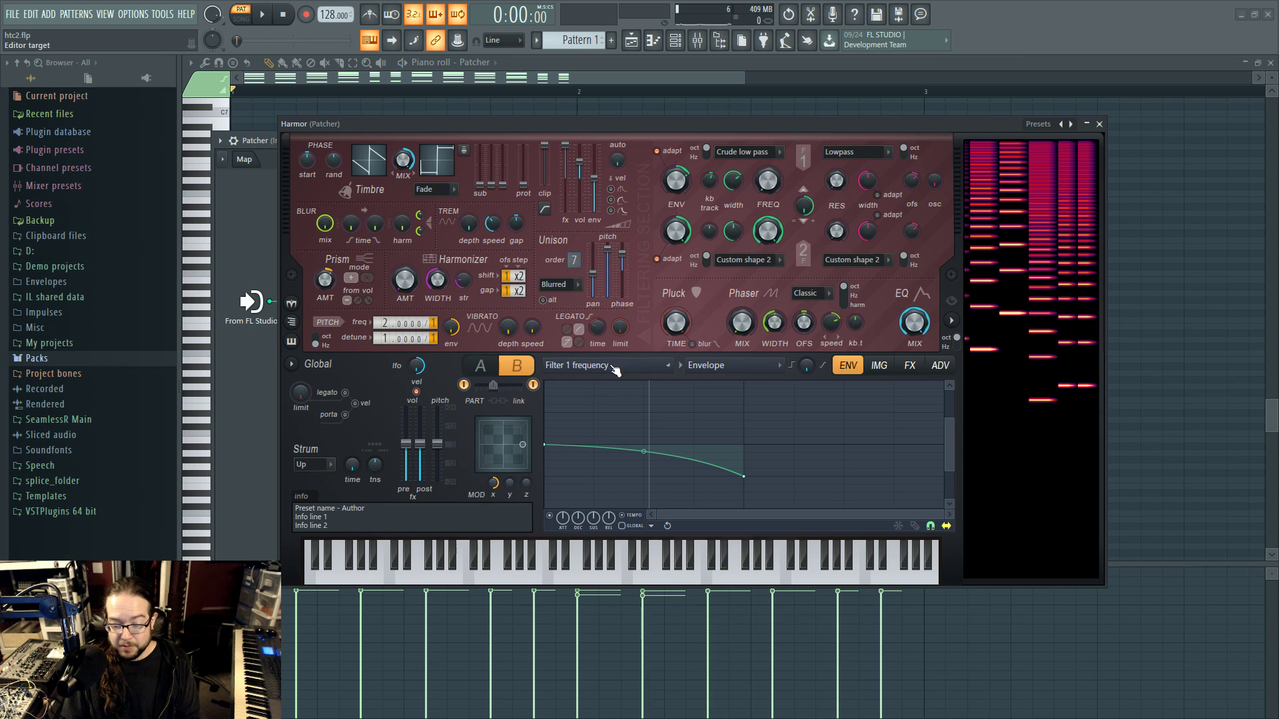
Show part B's Volume envelope and audition a note on Harmor's keyboard
click(586, 365)
click(593, 326)
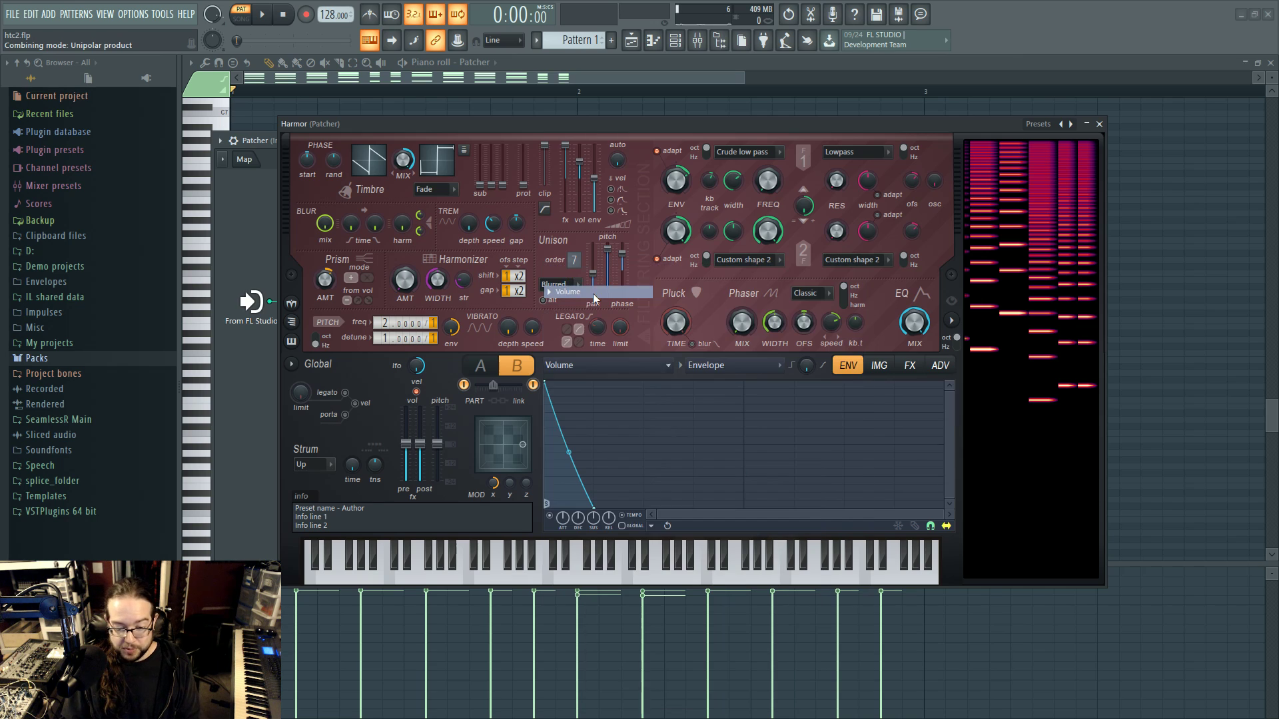
click(556, 578)
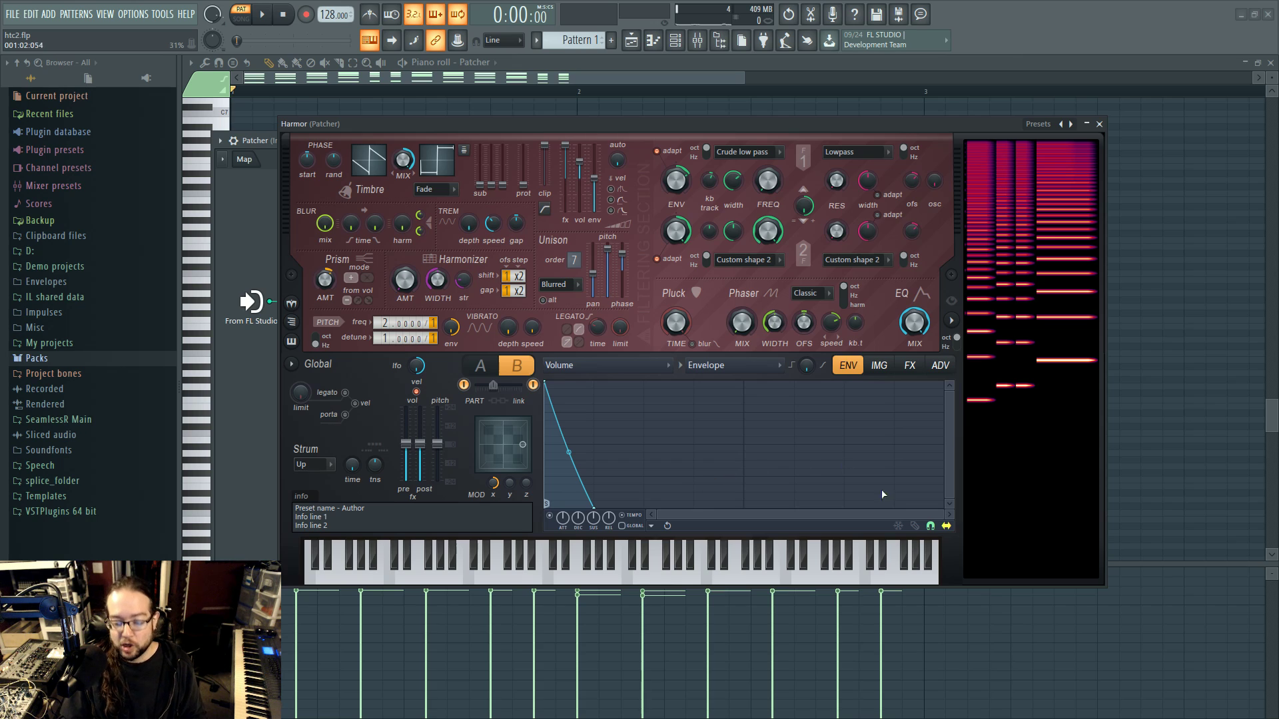
Review Harmor's effects settings while playing the pattern, and point out the distortion mix and FX / dry mix sliders
click(910, 366)
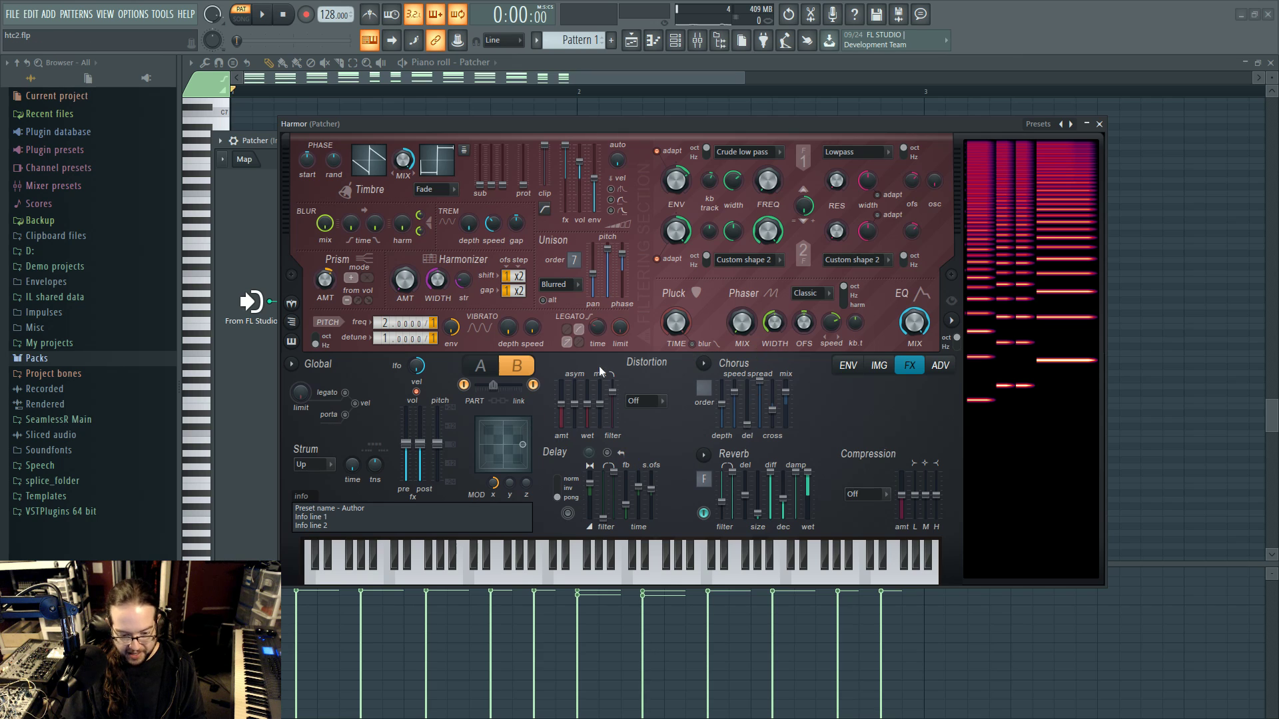
key(space)
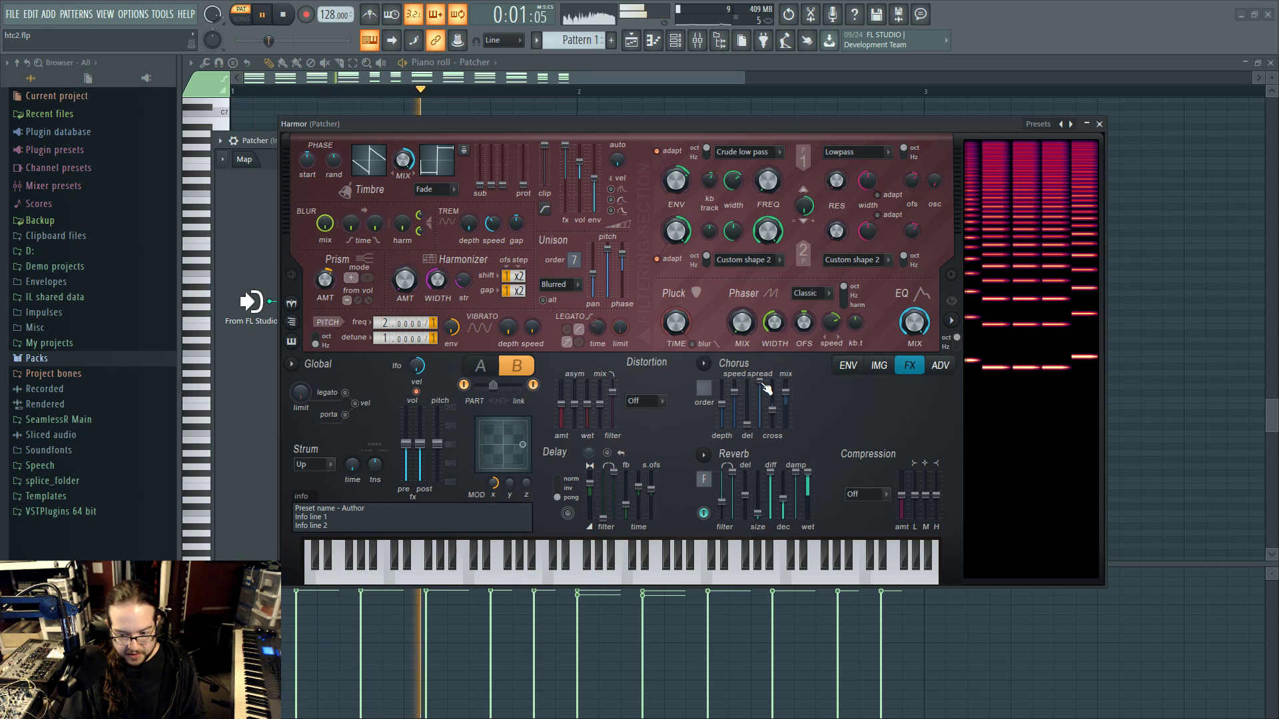
key(space)
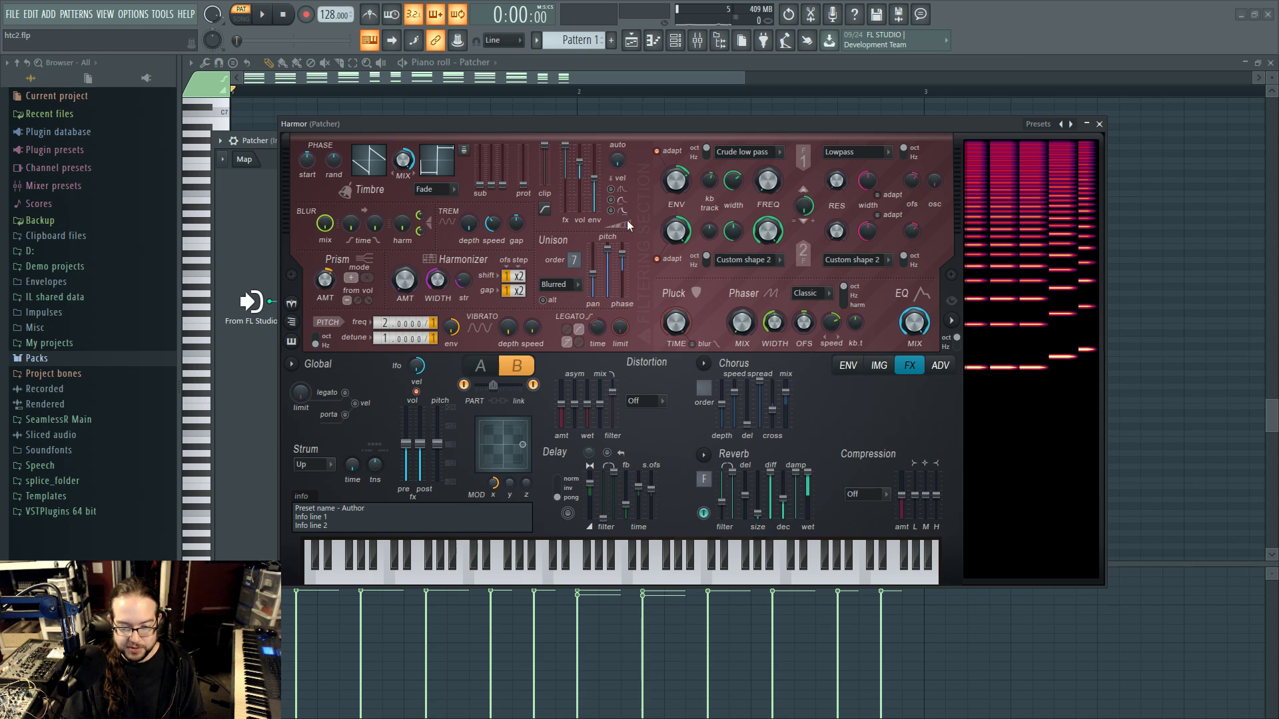
mouse_move(565, 145)
mouse_down()
mouse_move(566, 183)
mouse_move(566, 145)
mouse_up()
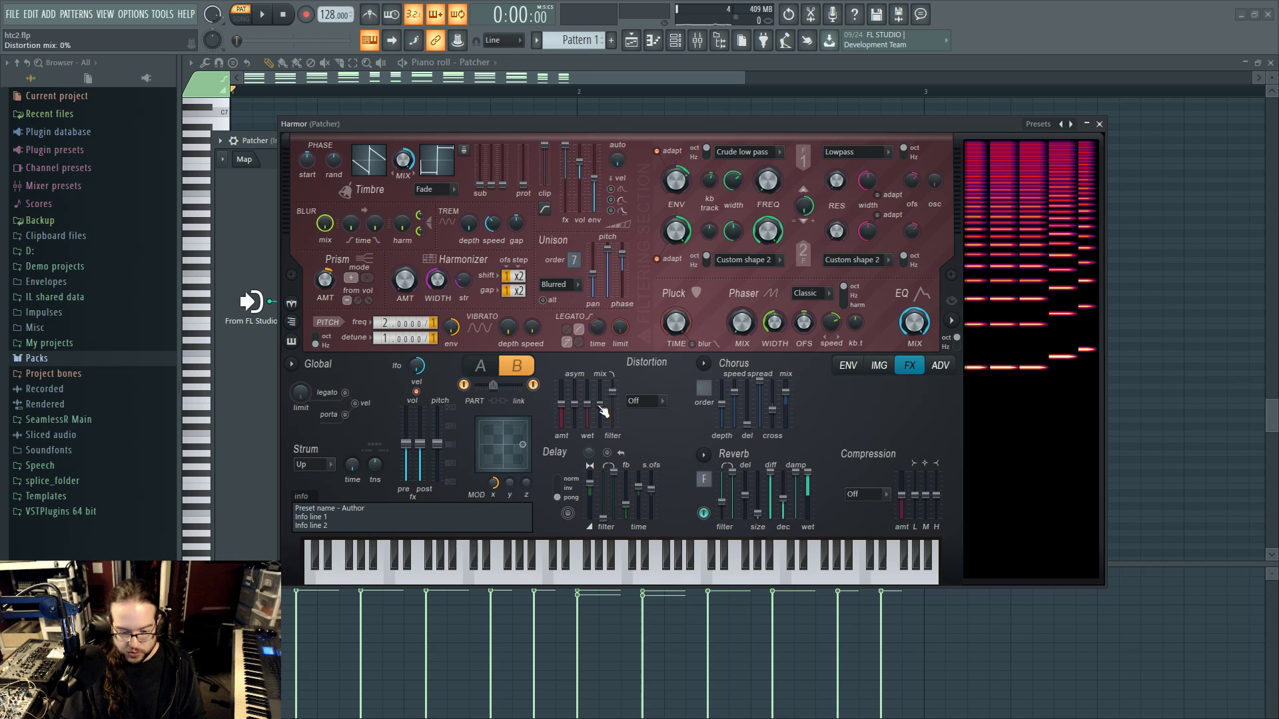
mouse_move(599, 404)
mouse_down()
mouse_move(600, 385)
mouse_move(603, 420)
mouse_up()
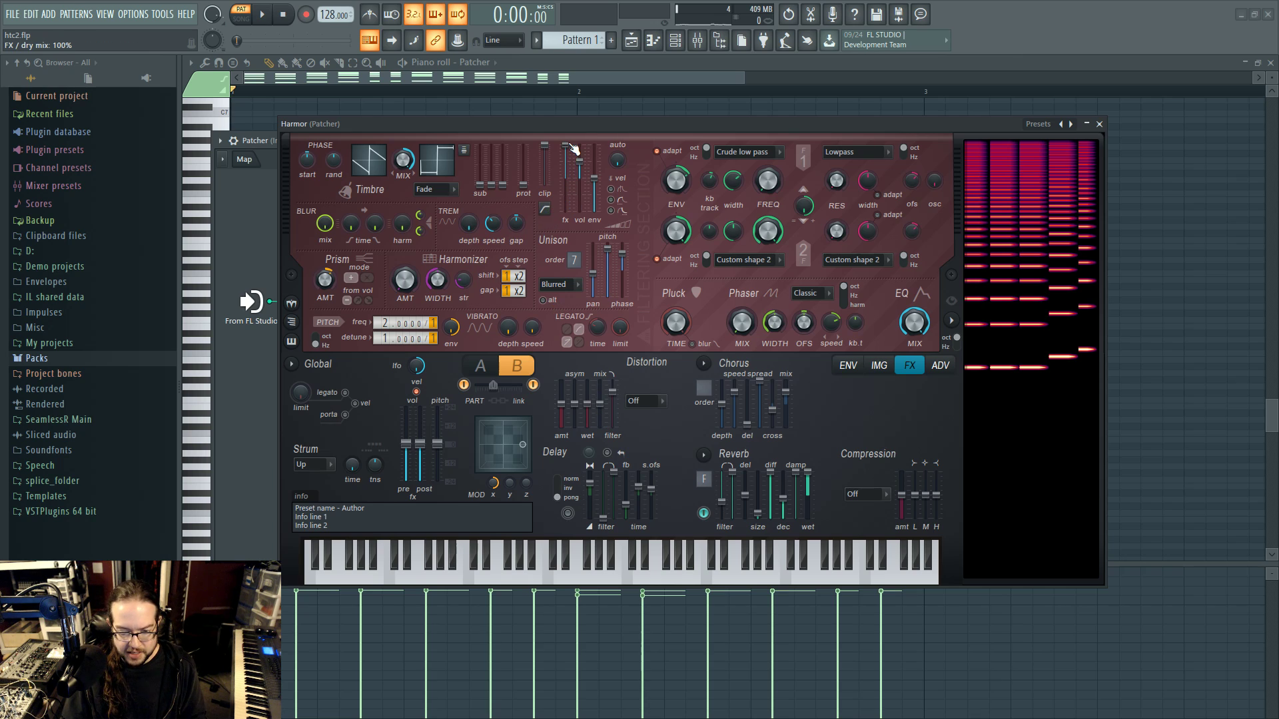
mouse_move(565, 152)
mouse_down()
mouse_move(566, 200)
mouse_move(566, 147)
mouse_up()
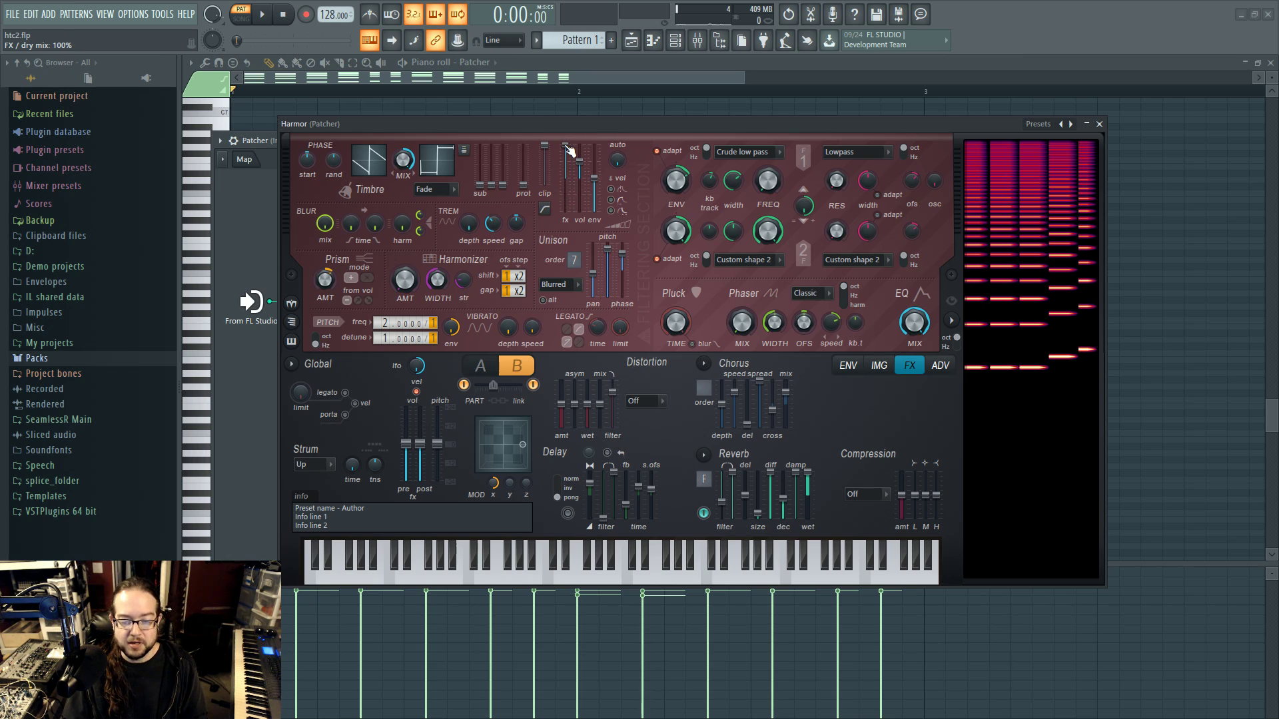
Show part B's FX / dry mix envelope, audition a repeated note through it, and check the effects settings again
right_click(568, 150)
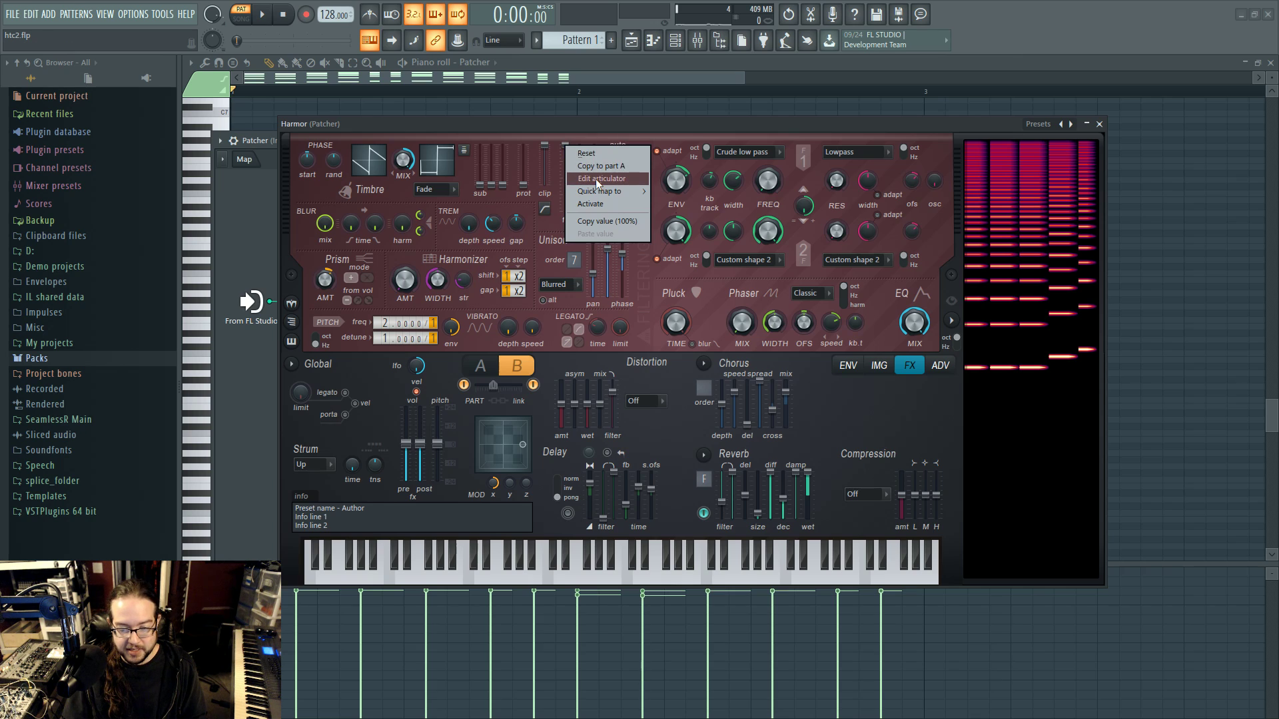
click(595, 178)
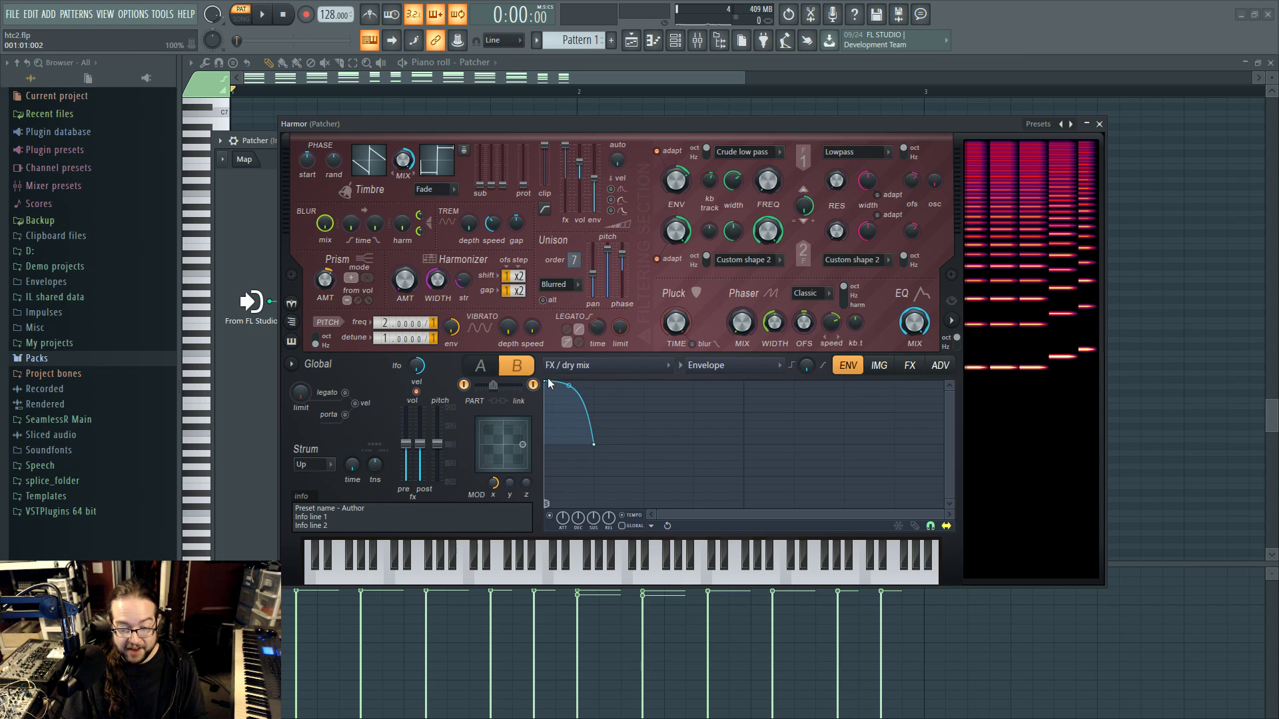
click(566, 581)
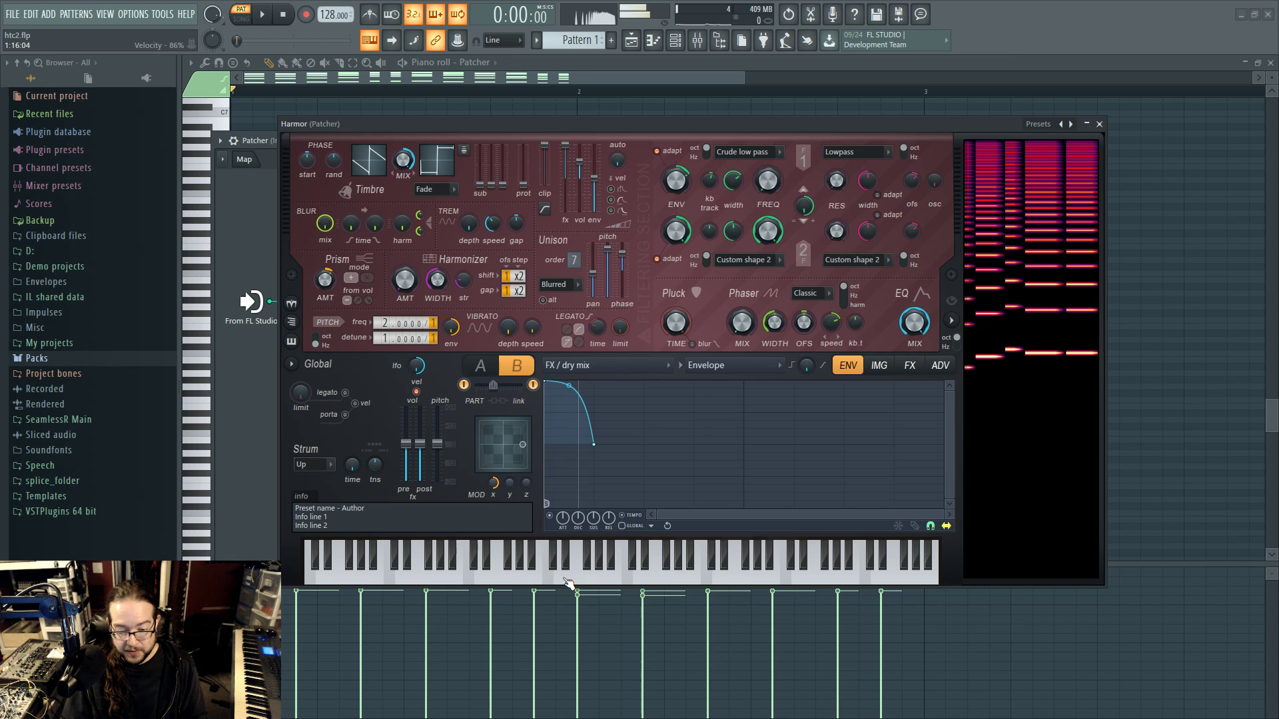
click(566, 581)
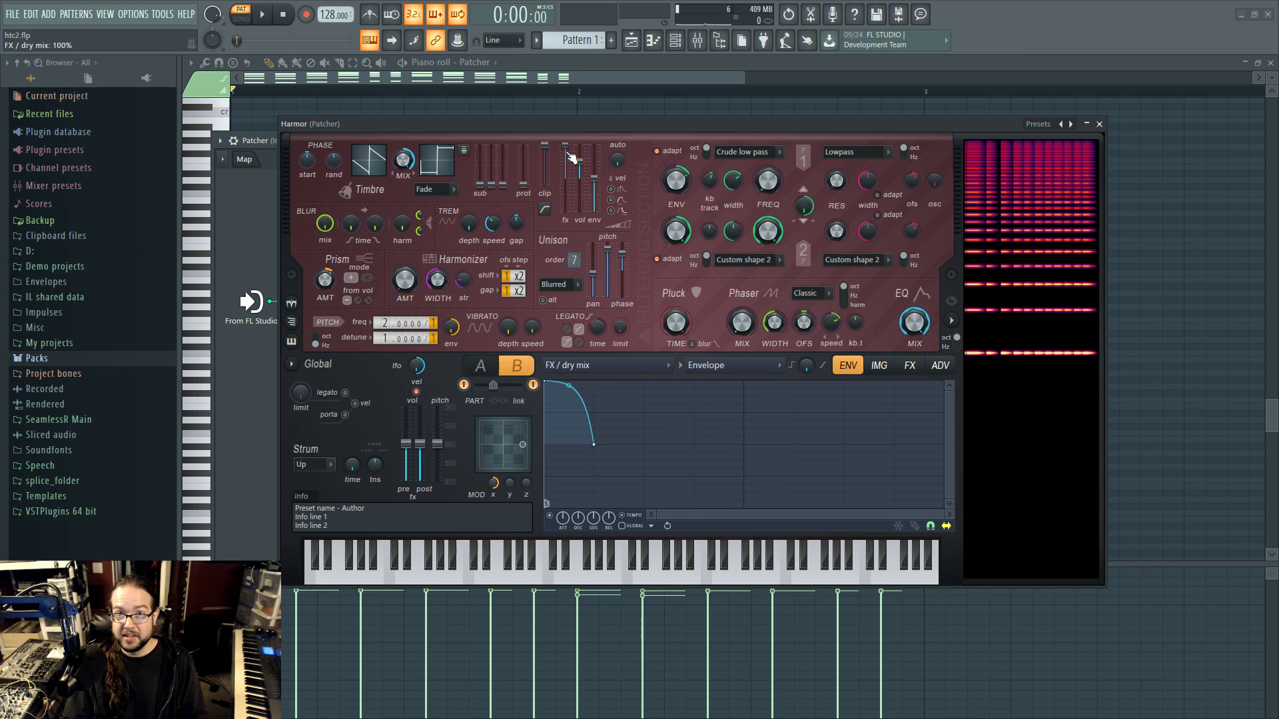
drag(569, 155, 571, 147)
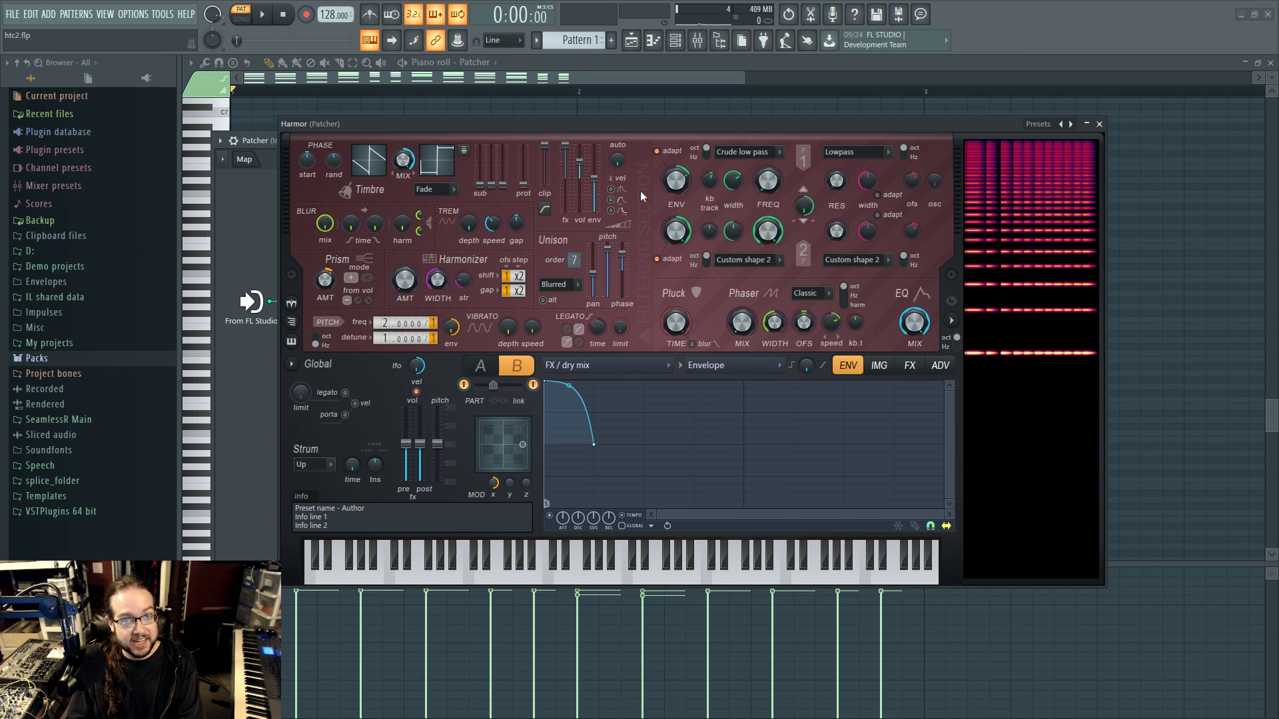
click(910, 366)
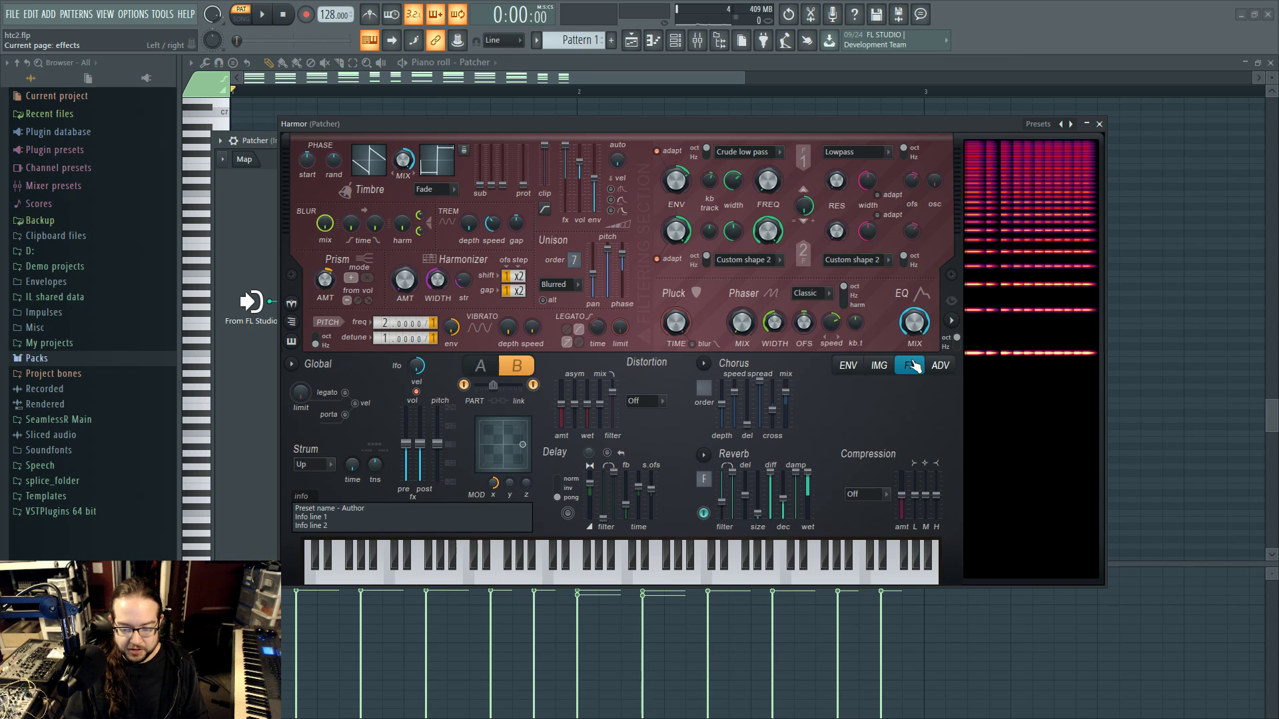
click(848, 366)
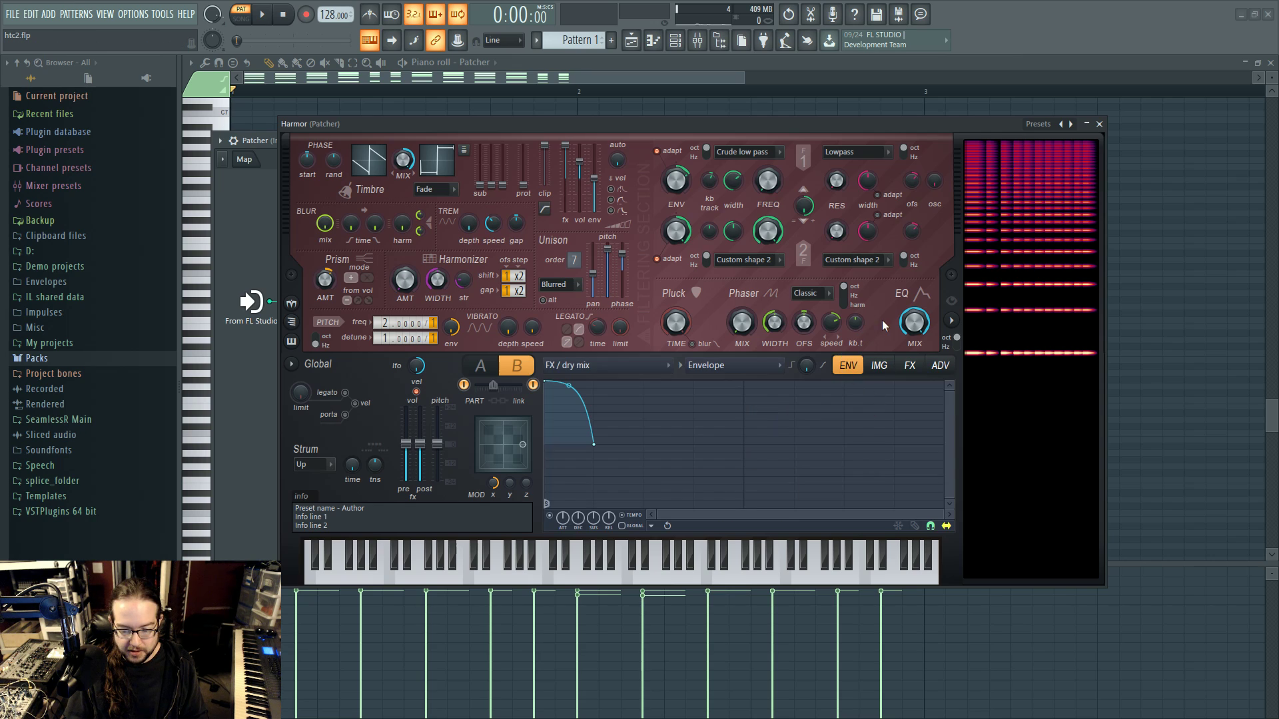
Close Harmor and examine the internal routing of the mid side waveshaper in Patcher
click(1099, 124)
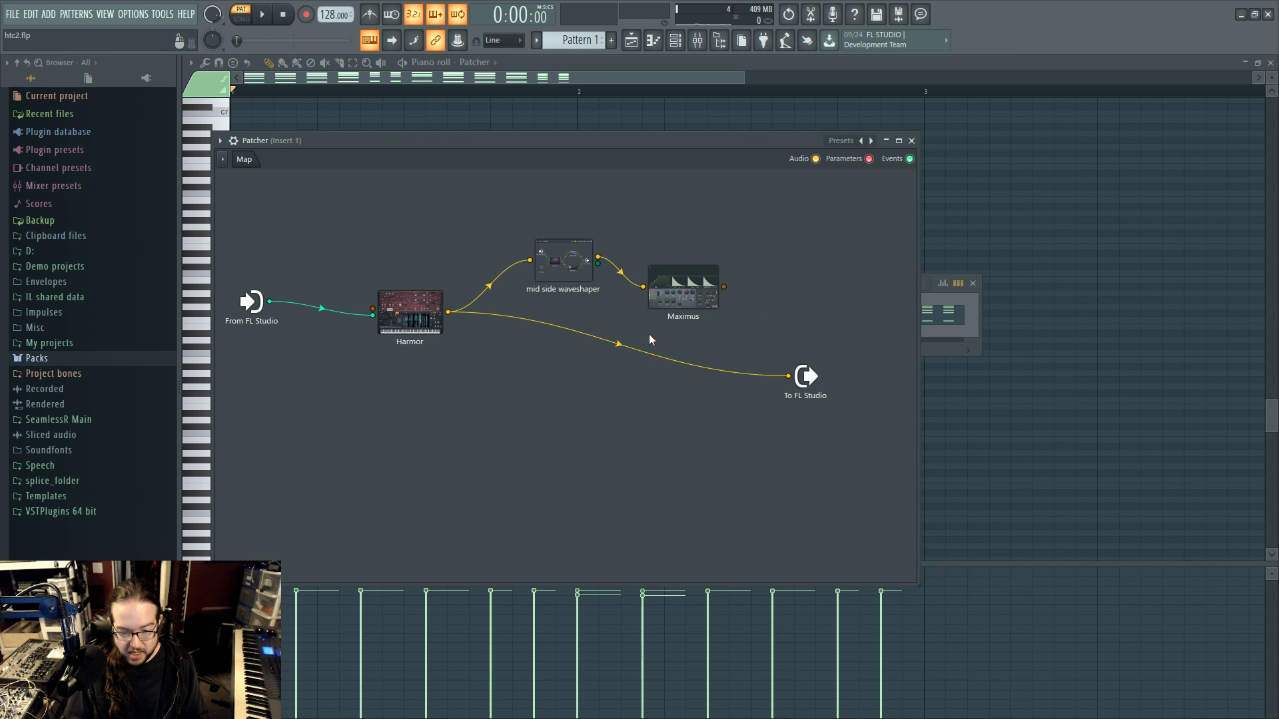
click(563, 262)
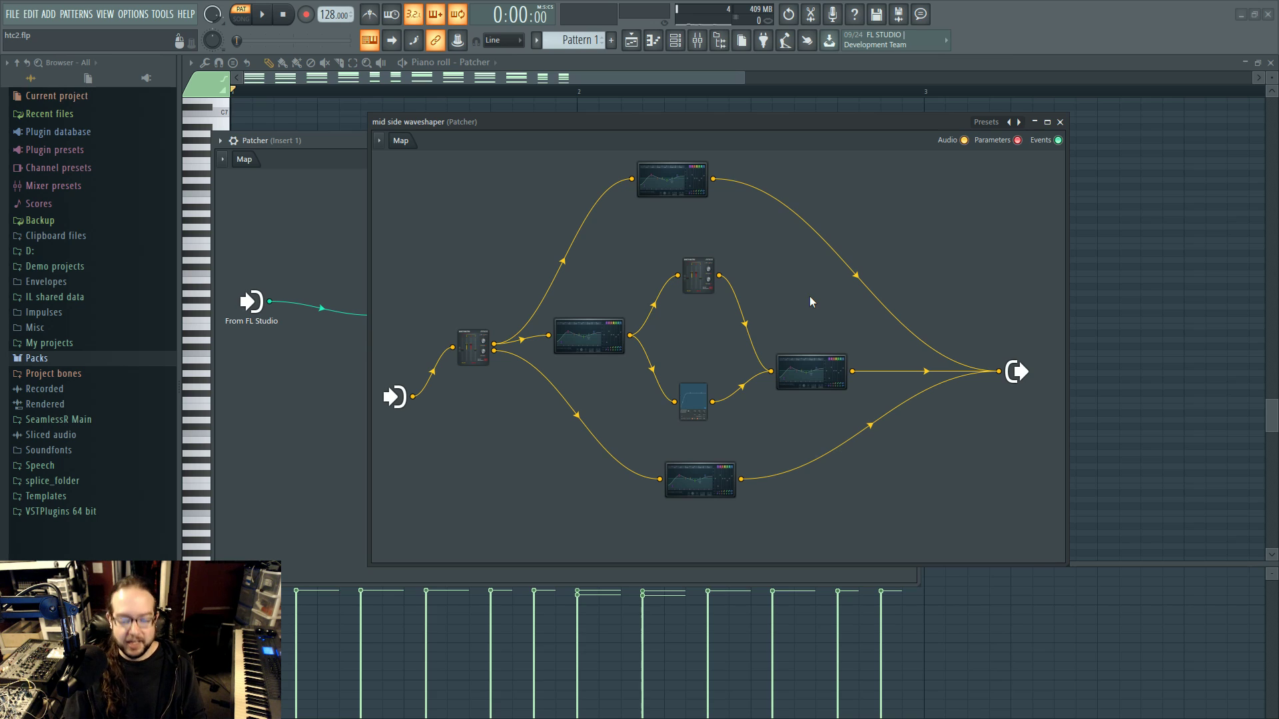
click(1060, 122)
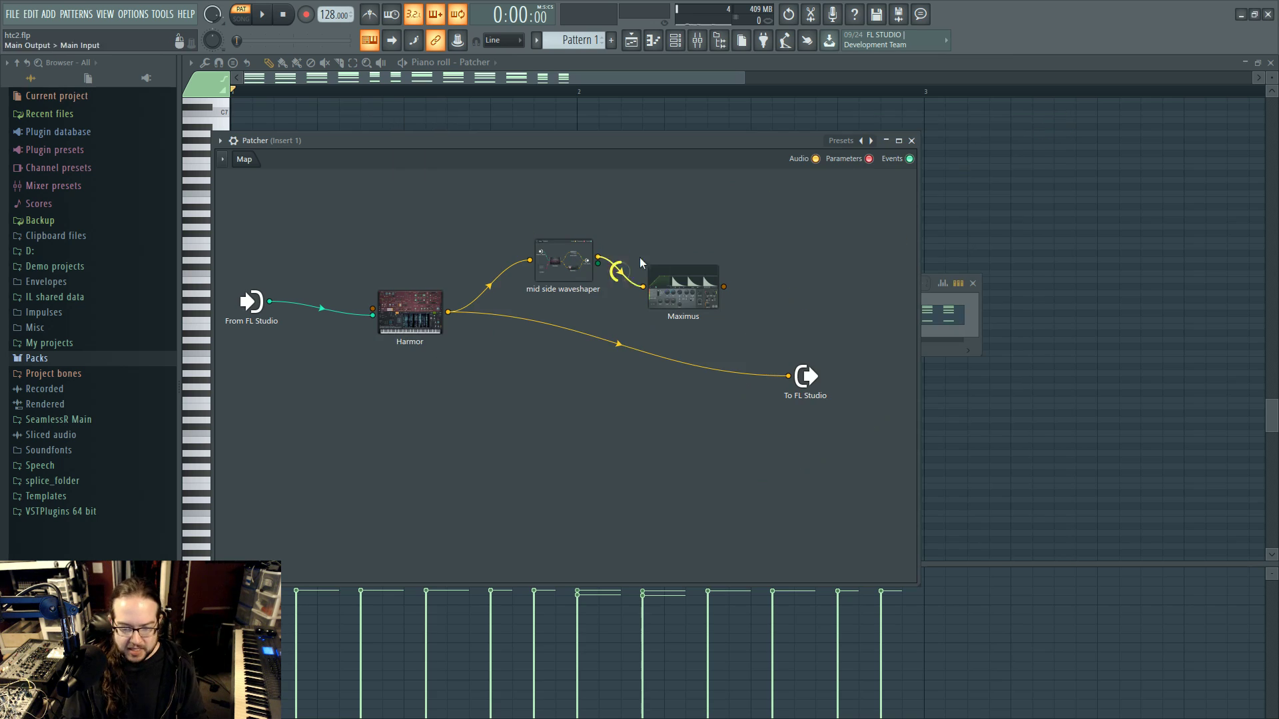
Reopen Harmor, review its effects and advanced settings, and return to the FX / dry mix envelope
click(411, 309)
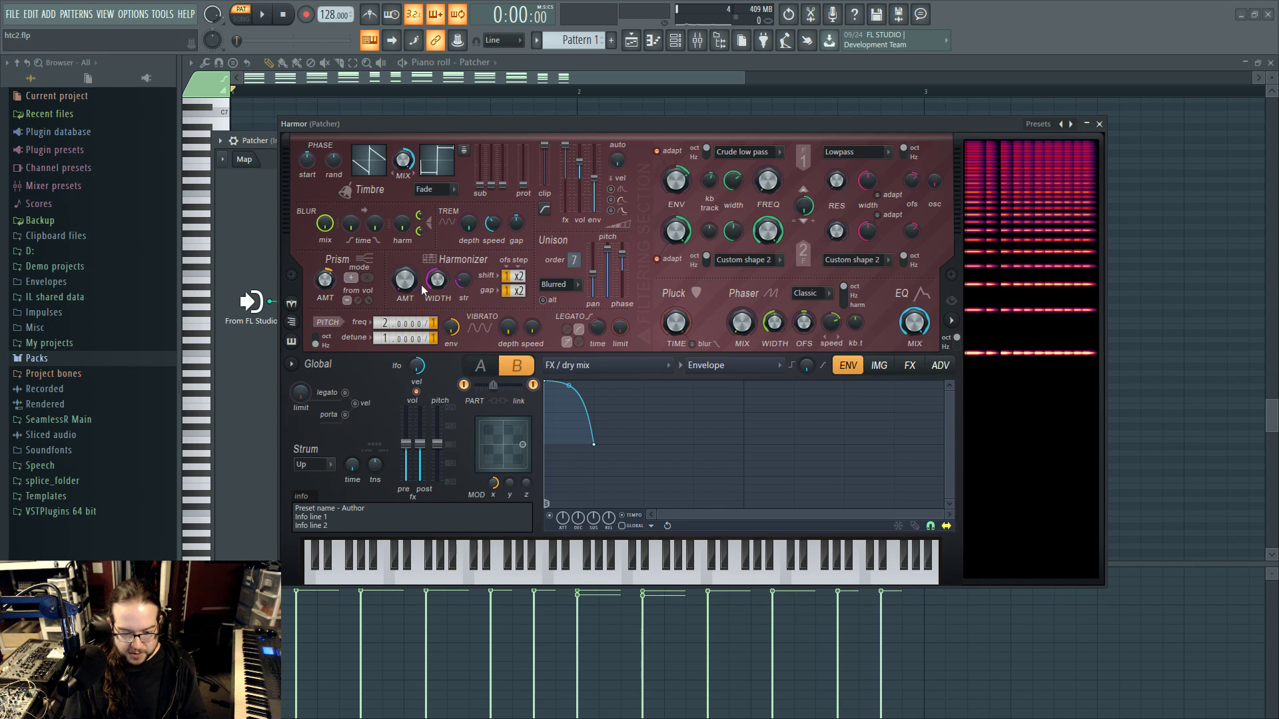
click(910, 365)
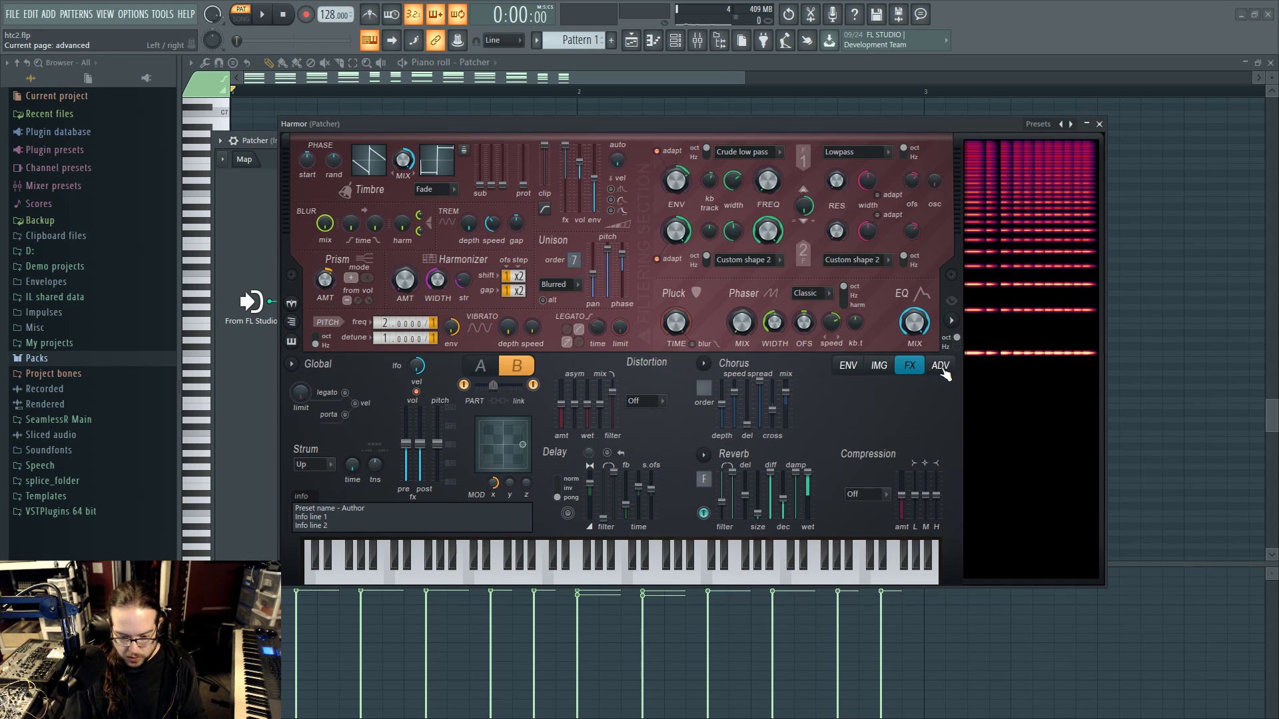
click(940, 365)
click(862, 368)
click(910, 365)
click(941, 364)
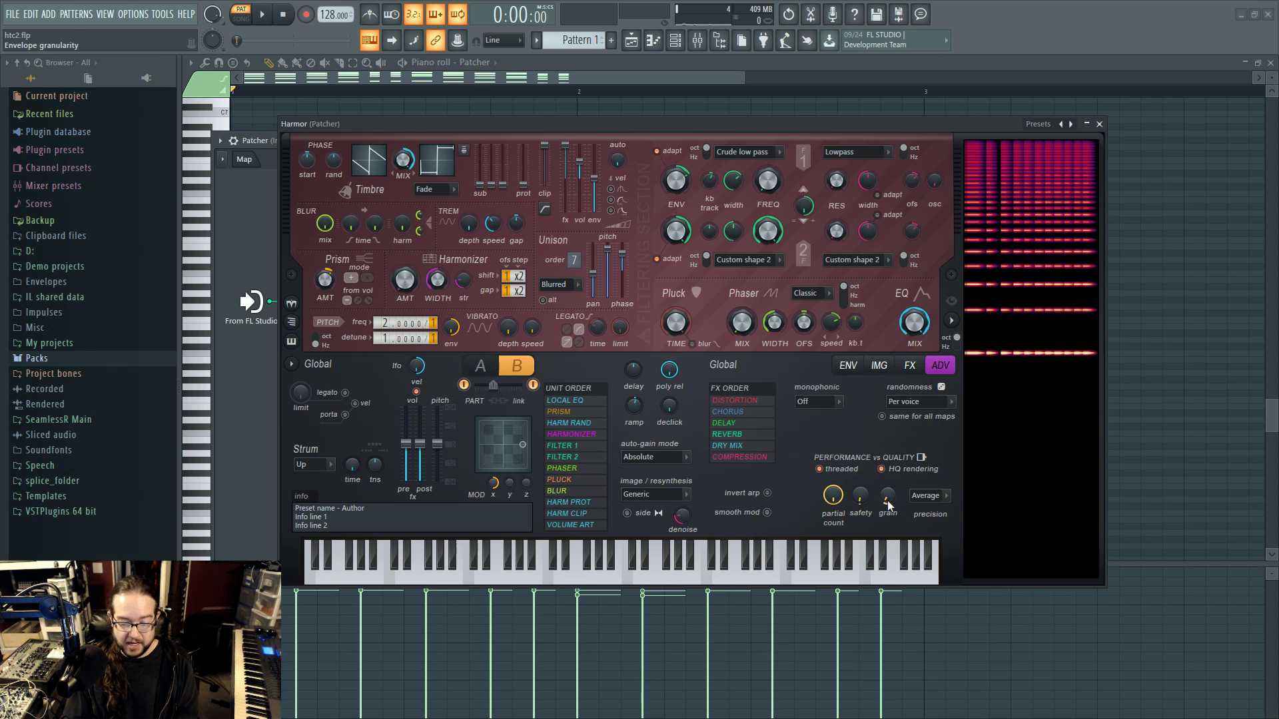
click(853, 367)
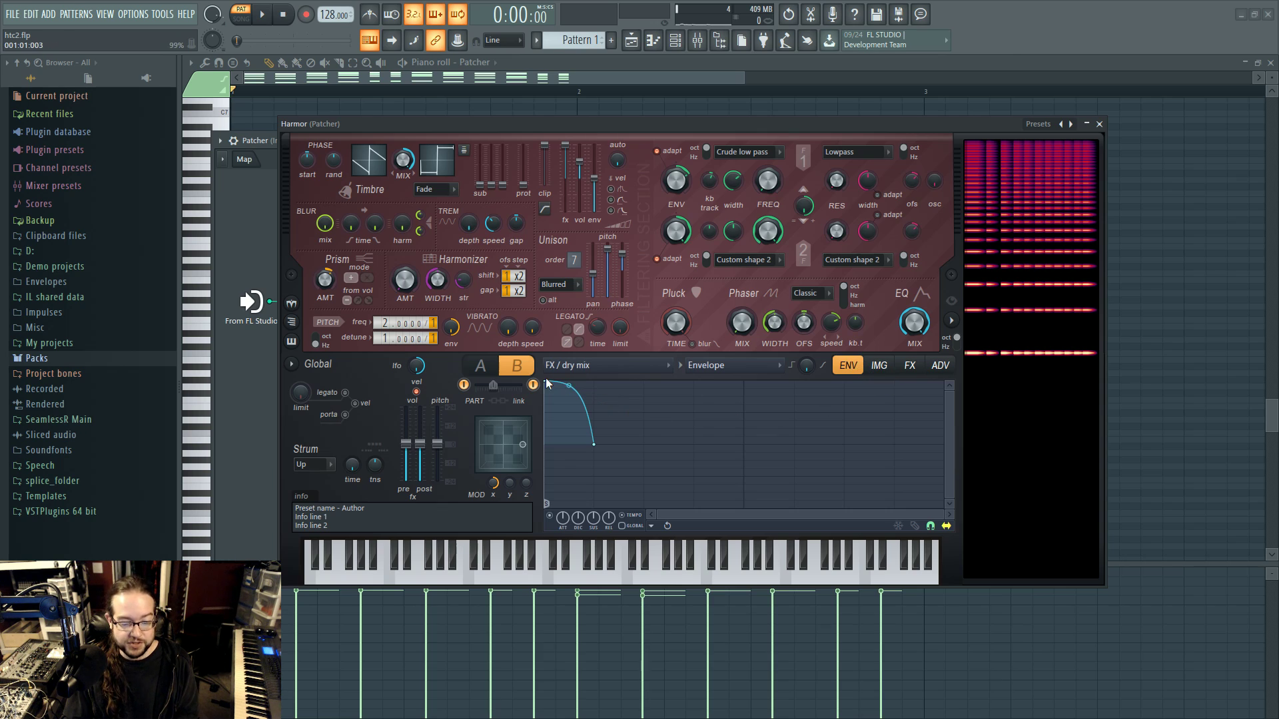
Check which articulation, mapping and shaping targets are in use, switching from part B to part A and back
click(666, 370)
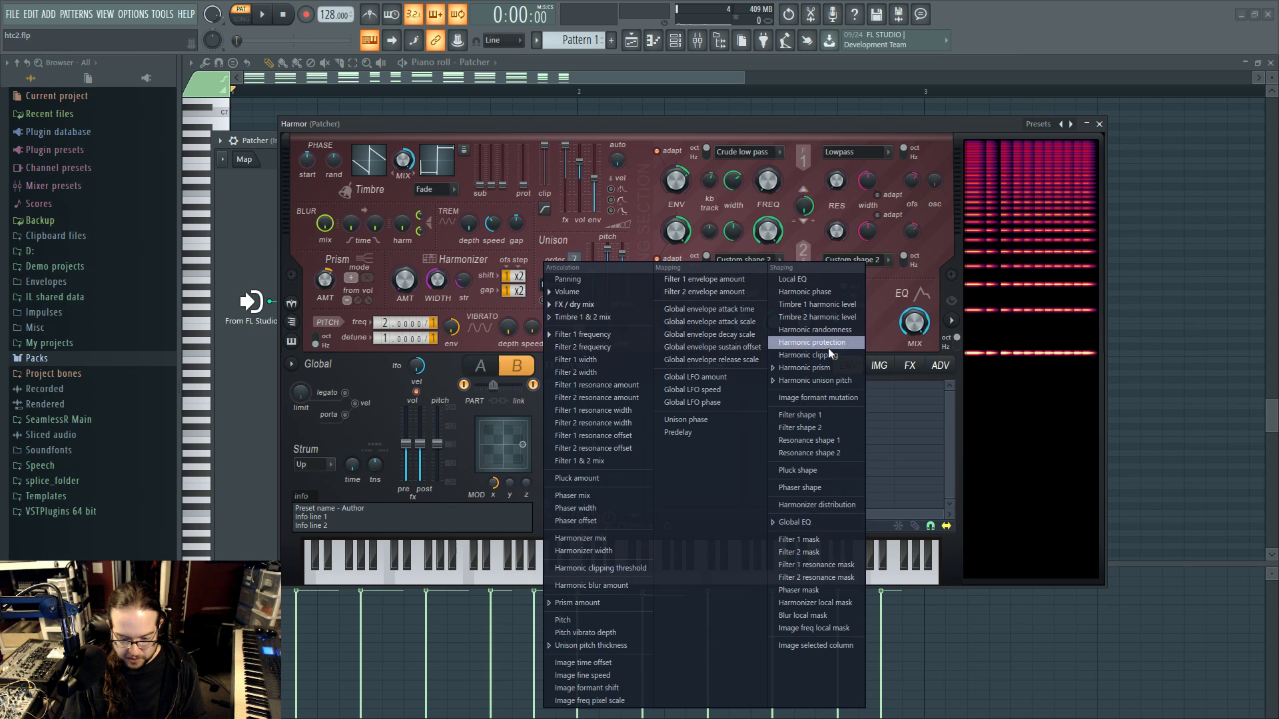
click(649, 194)
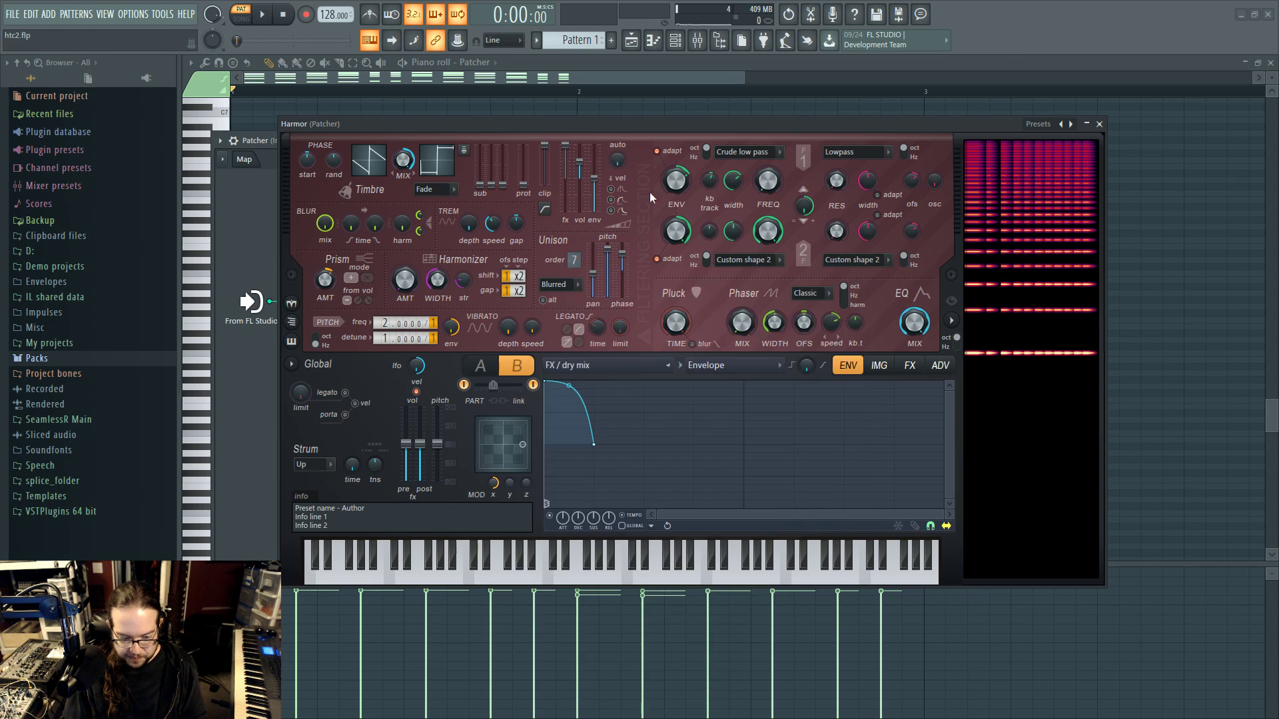
click(479, 366)
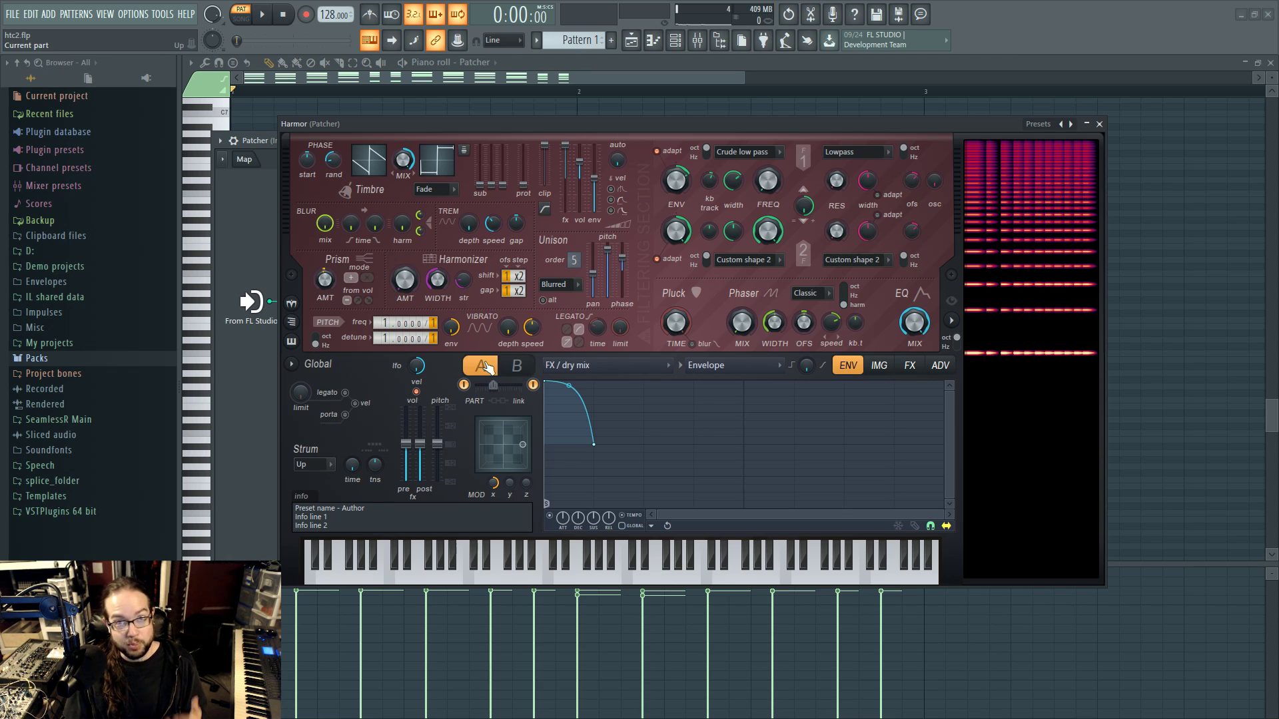
click(291, 365)
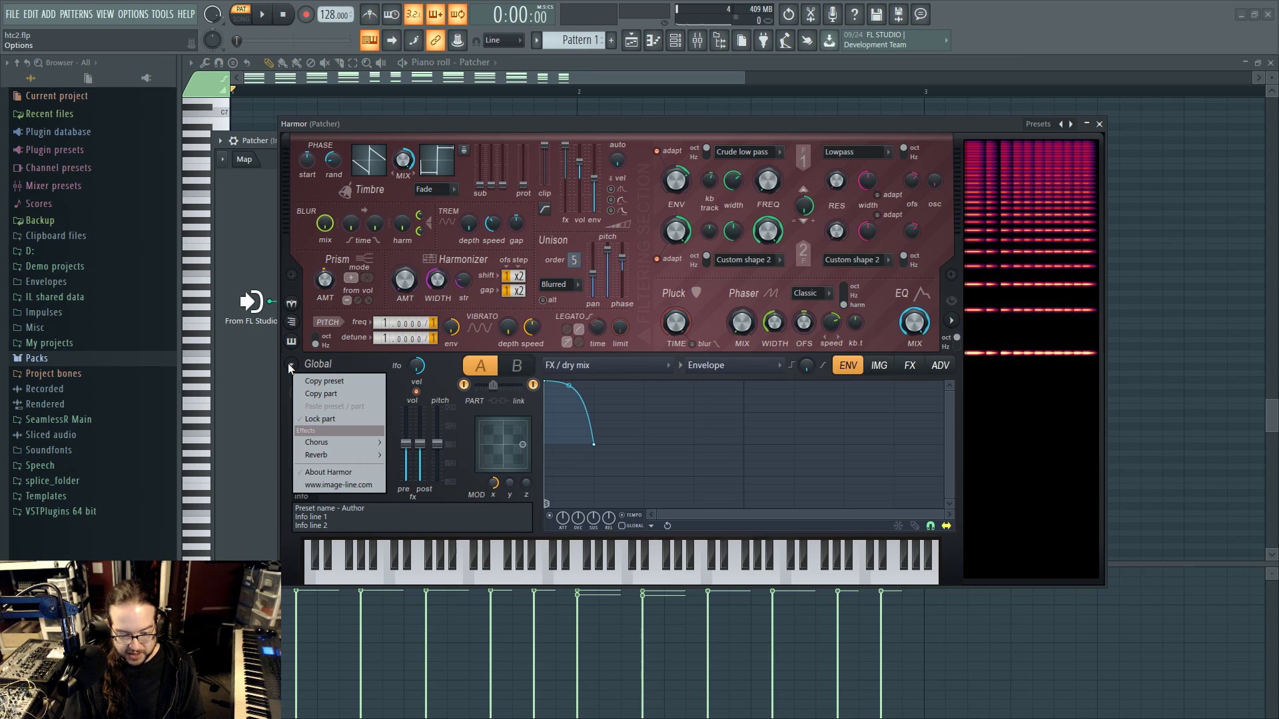
click(311, 377)
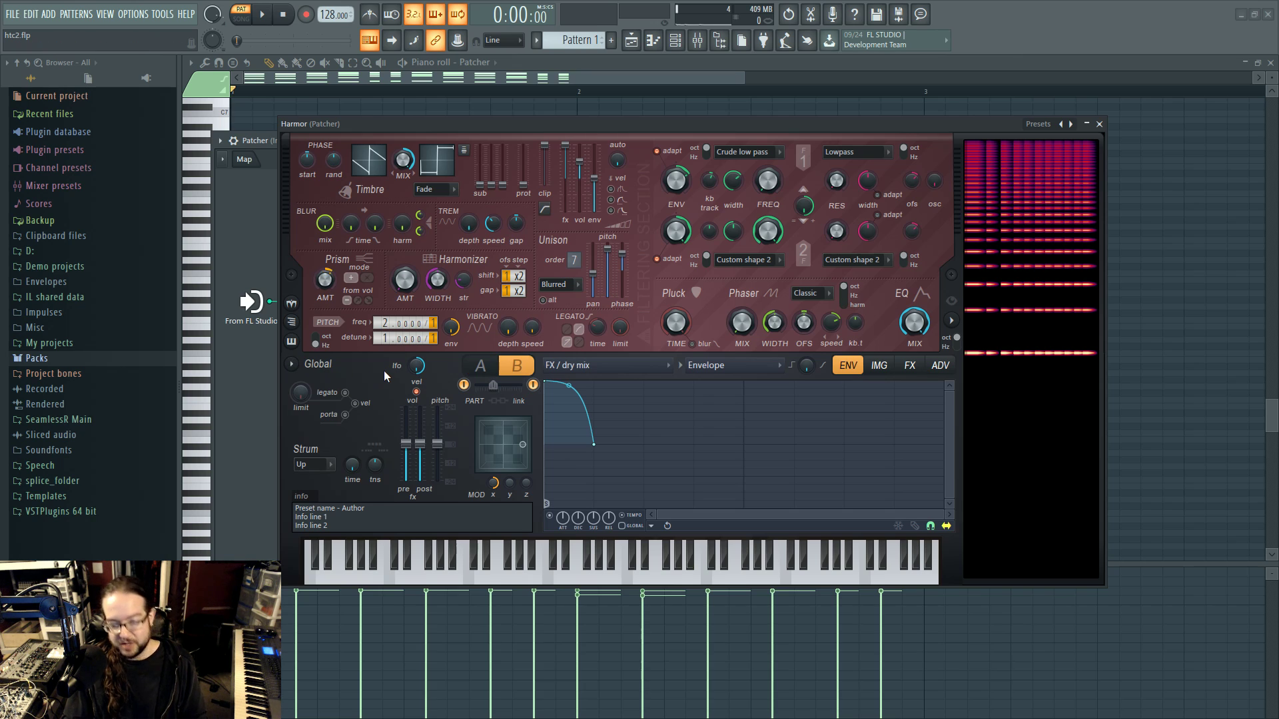
click(658, 365)
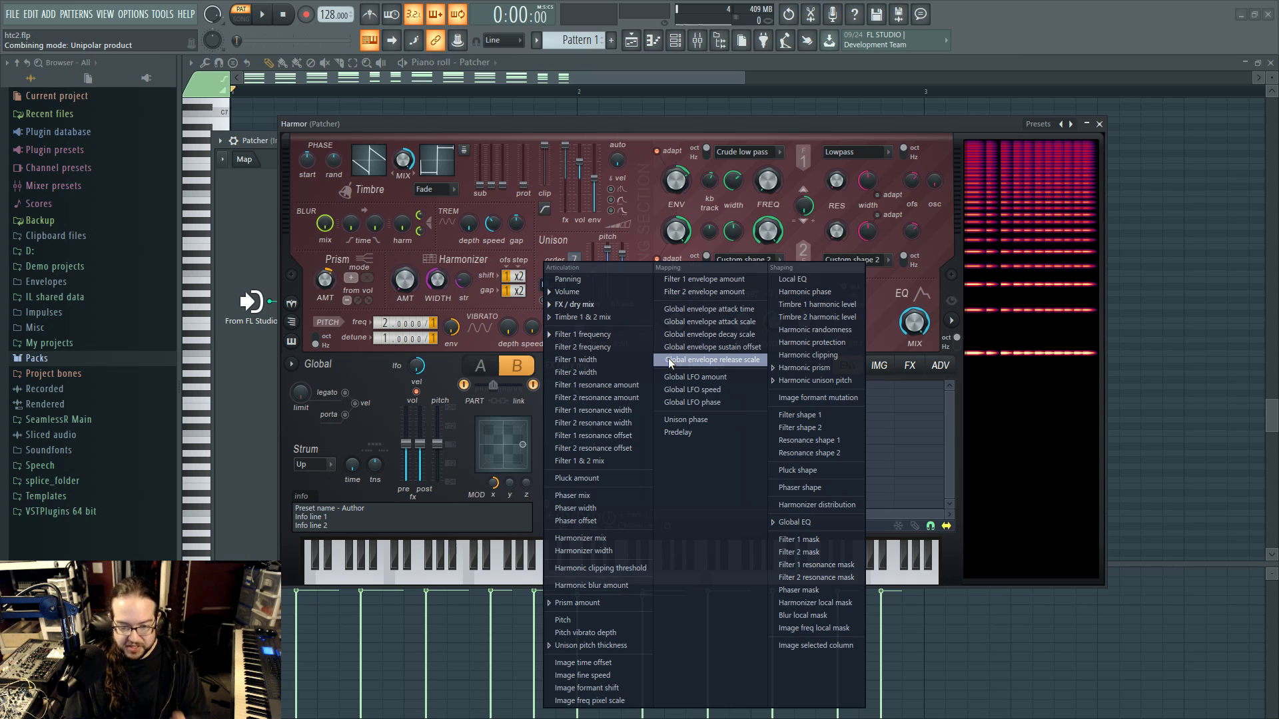
Close Harmor after checking its effects settings, and route Maximus's audio output to To FL Studio in place of Harmor's direct connection
click(393, 354)
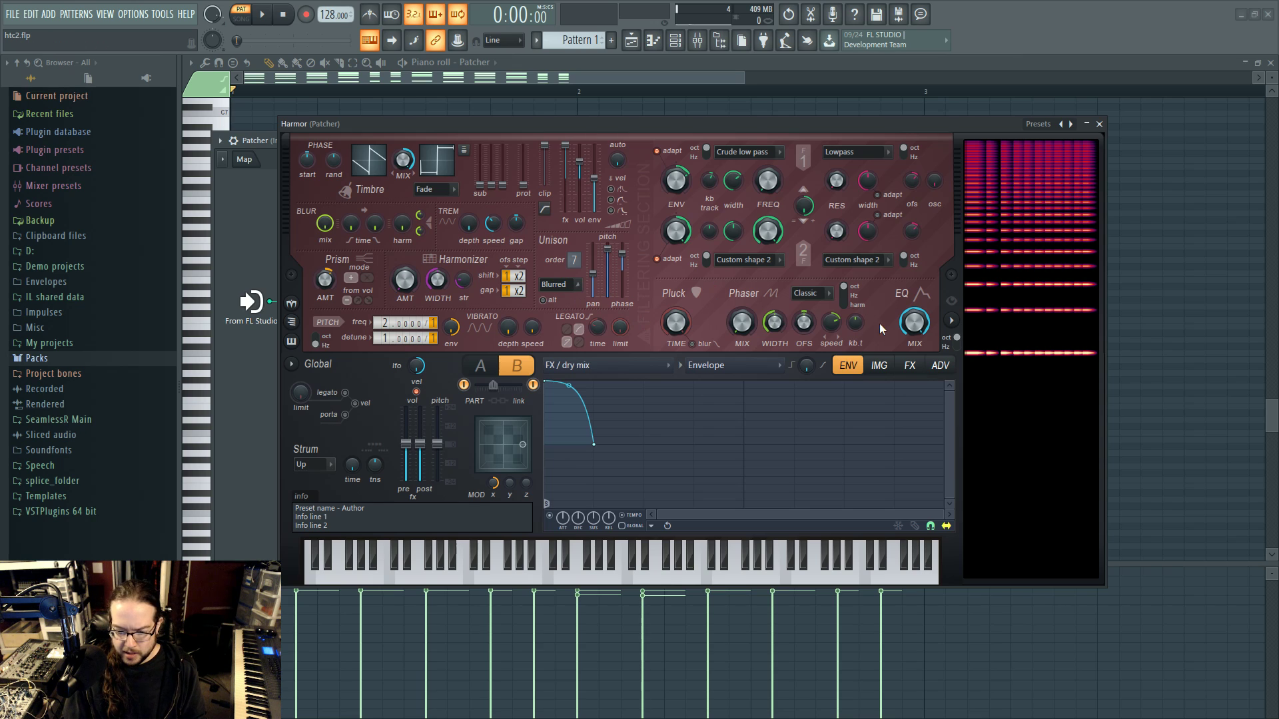
click(910, 367)
click(1099, 123)
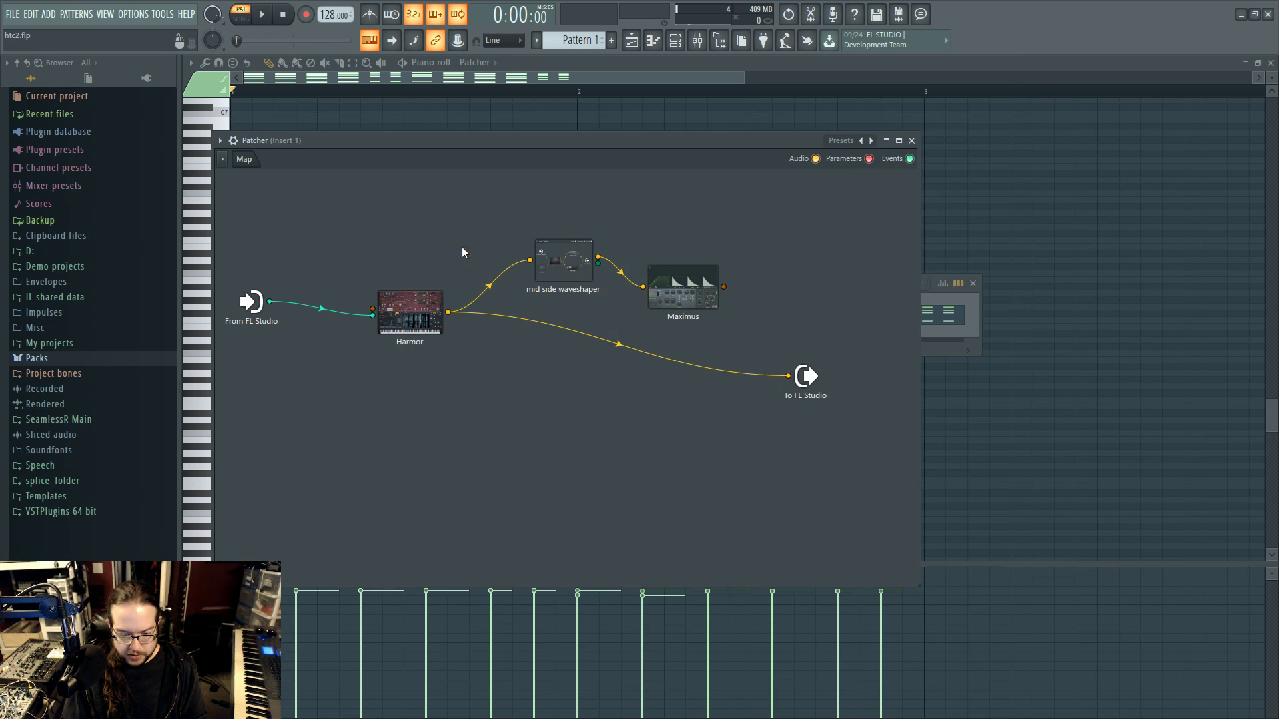
mouse_move(785, 378)
mouse_down()
mouse_move(713, 300)
mouse_move(788, 376)
mouse_up()
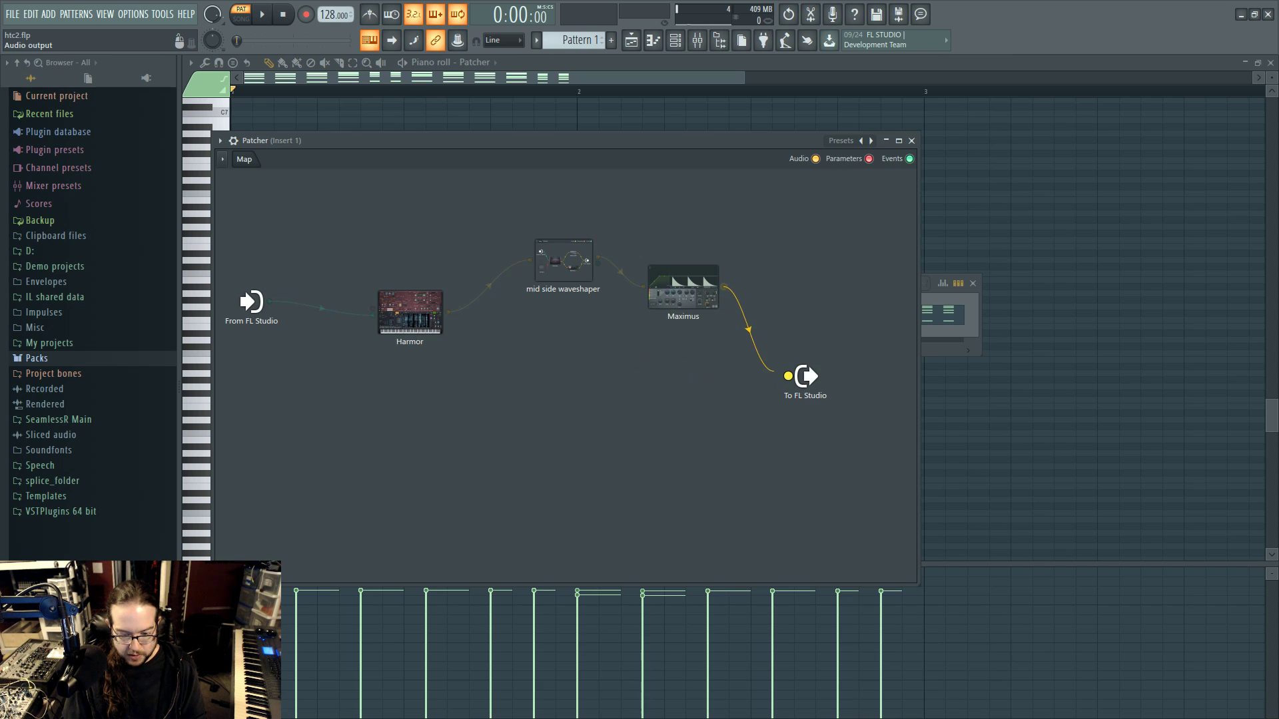
Open the mid side waveshaper map and examine the parametric EQs before and after the middle branch's waveshaper
double_click(562, 260)
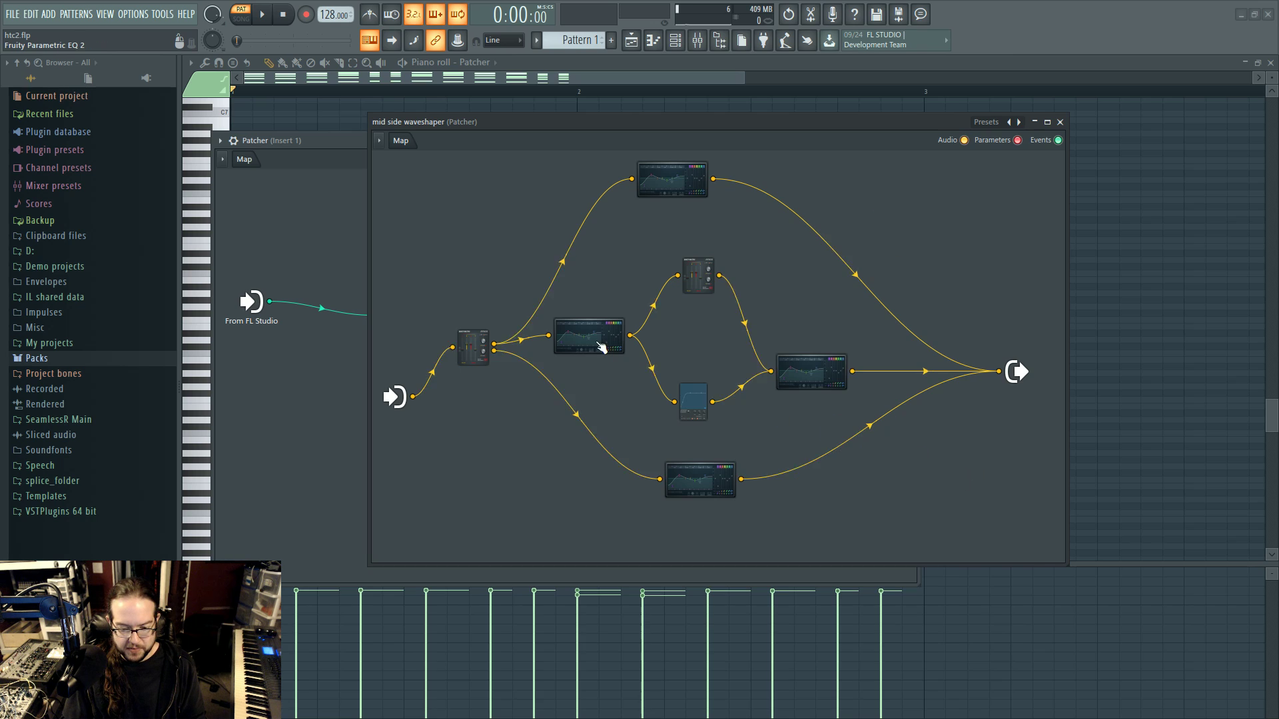
double_click(605, 342)
drag(609, 349, 583, 384)
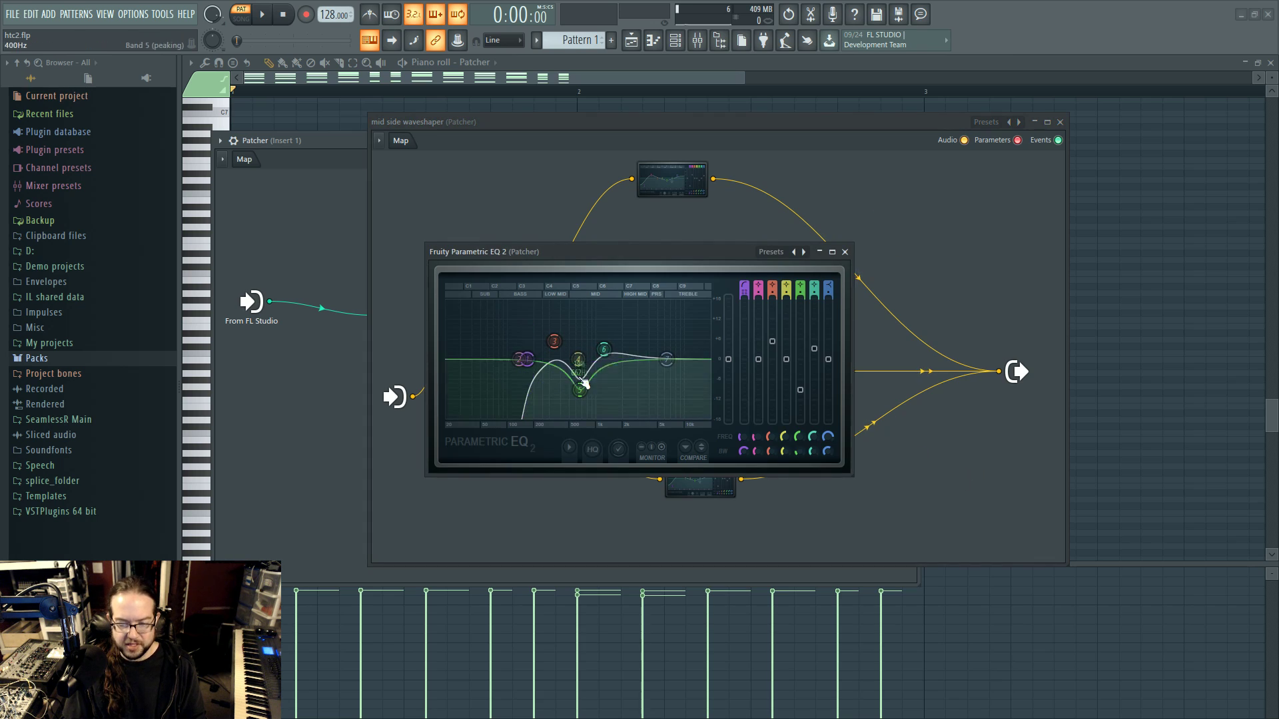
click(845, 252)
double_click(802, 373)
key(Escape)
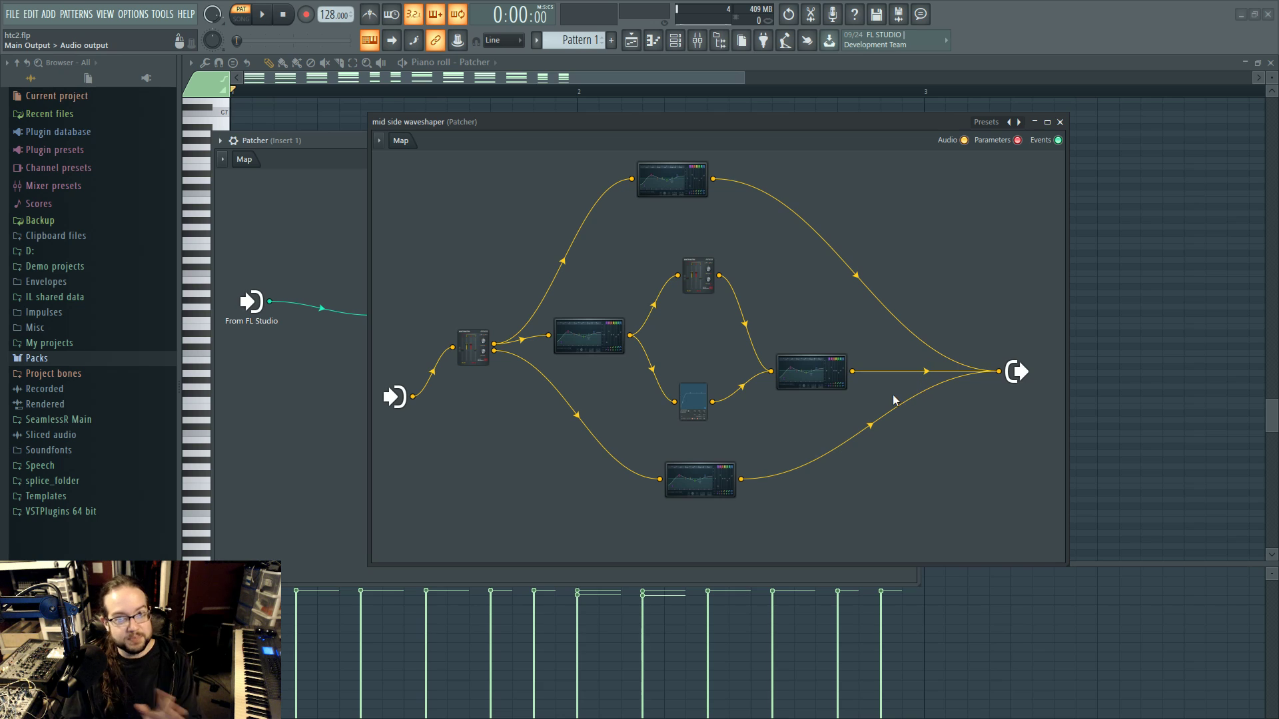
Raise the middle branch's output EQ in the map, turn on the Latency and Labels displays, and reposition the waveshaper window
drag(836, 360, 836, 331)
right_click(945, 240)
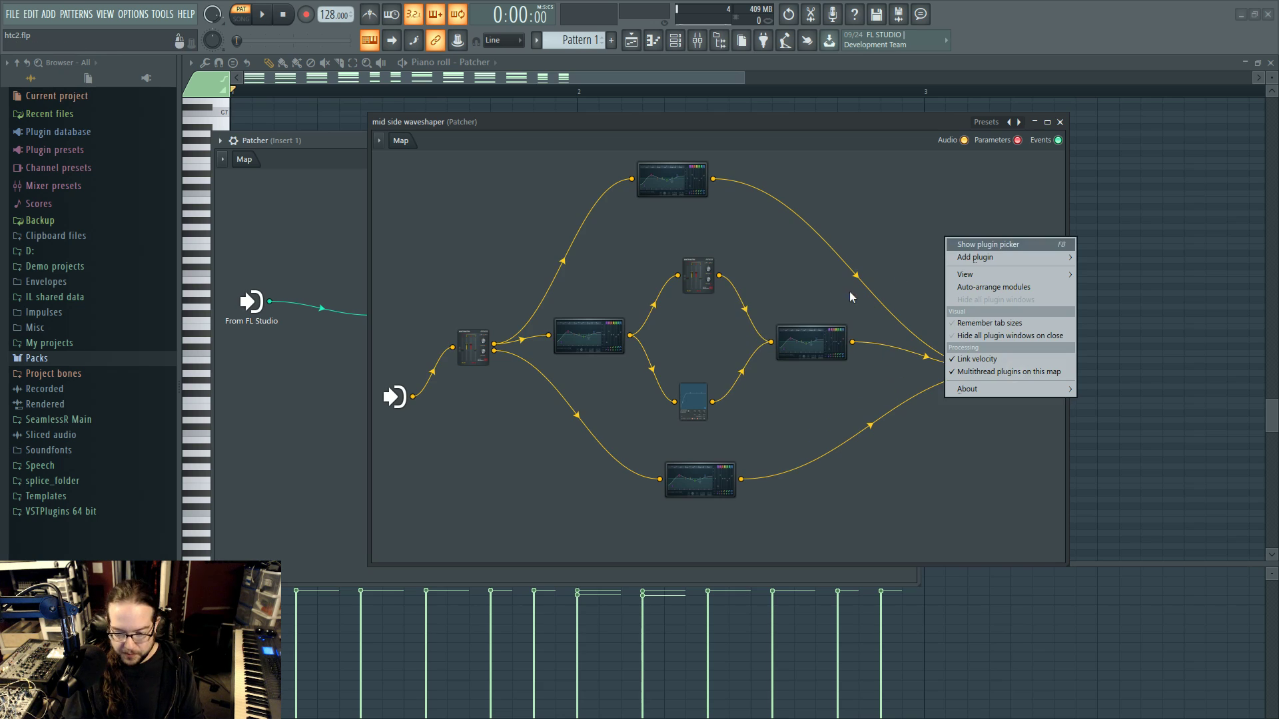
mouse_move(1017, 279)
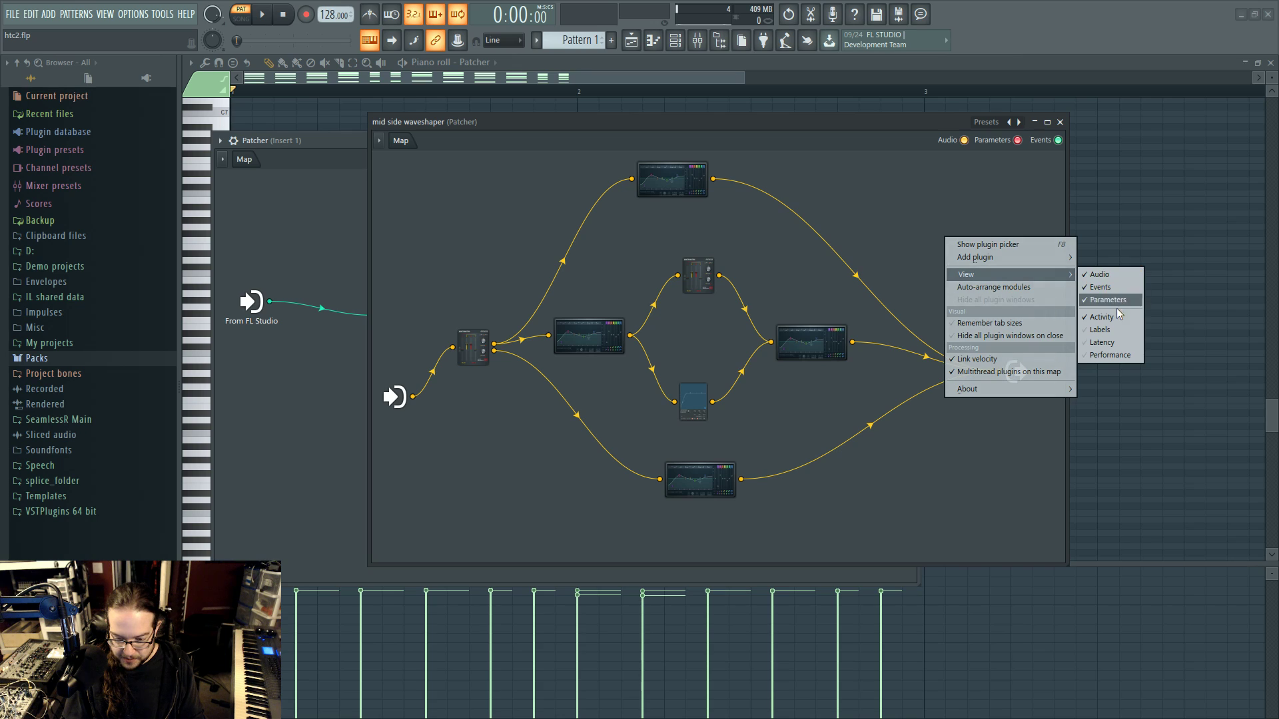
click(1117, 342)
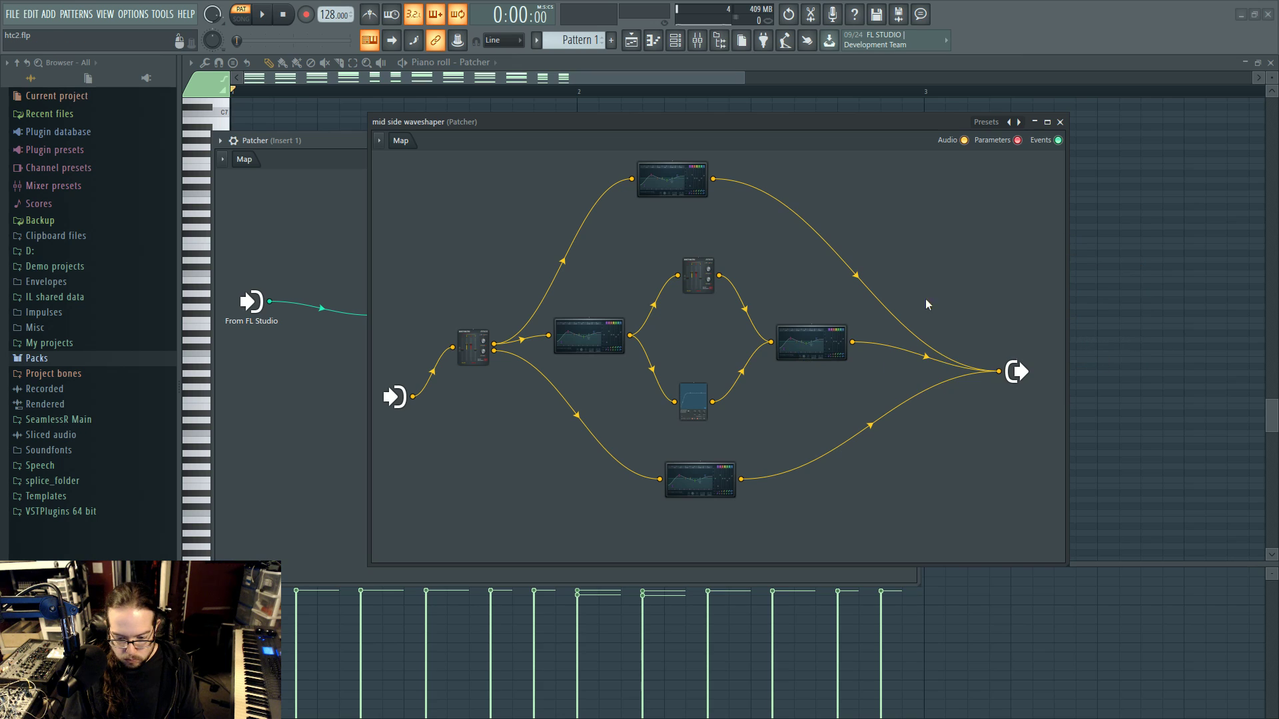
right_click(944, 271)
mouse_move(1059, 307)
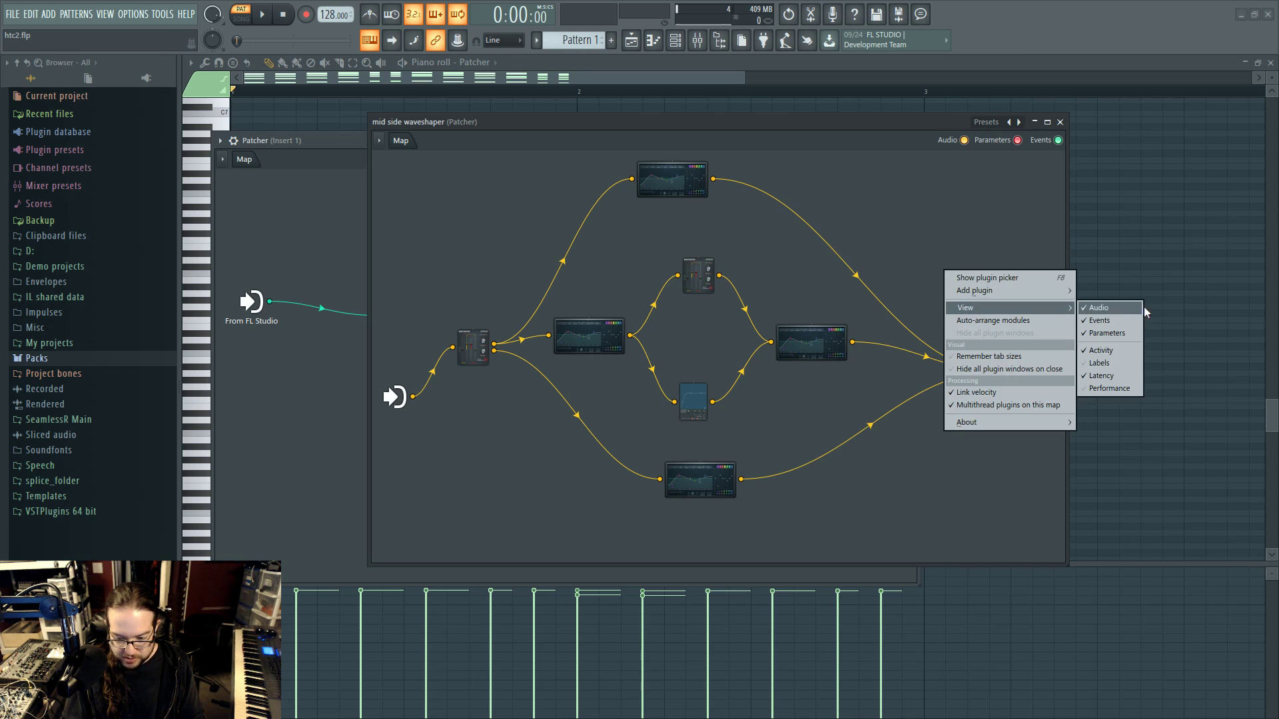
click(1114, 364)
drag(831, 149, 798, 153)
right_click(895, 269)
click(857, 253)
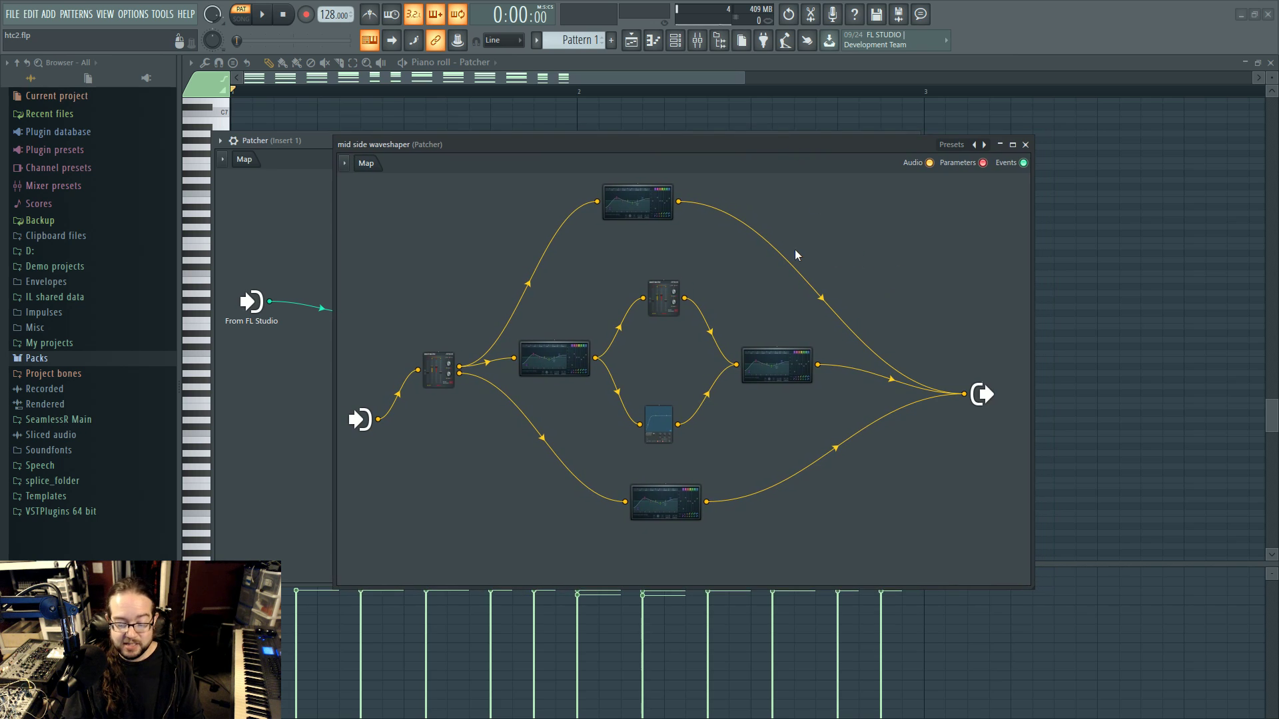
Check the middle branch's output EQ, and shift the modules slightly in the map so their name labels show
click(777, 365)
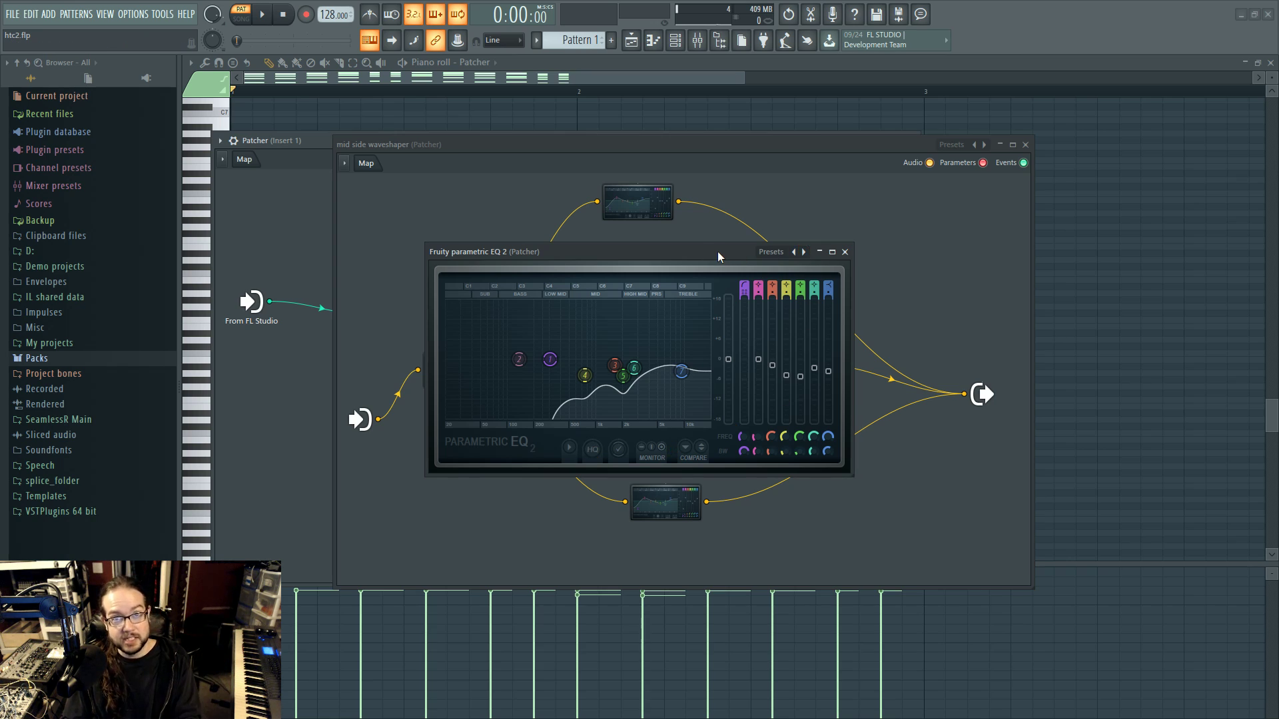
click(845, 251)
right_click(847, 245)
click(839, 223)
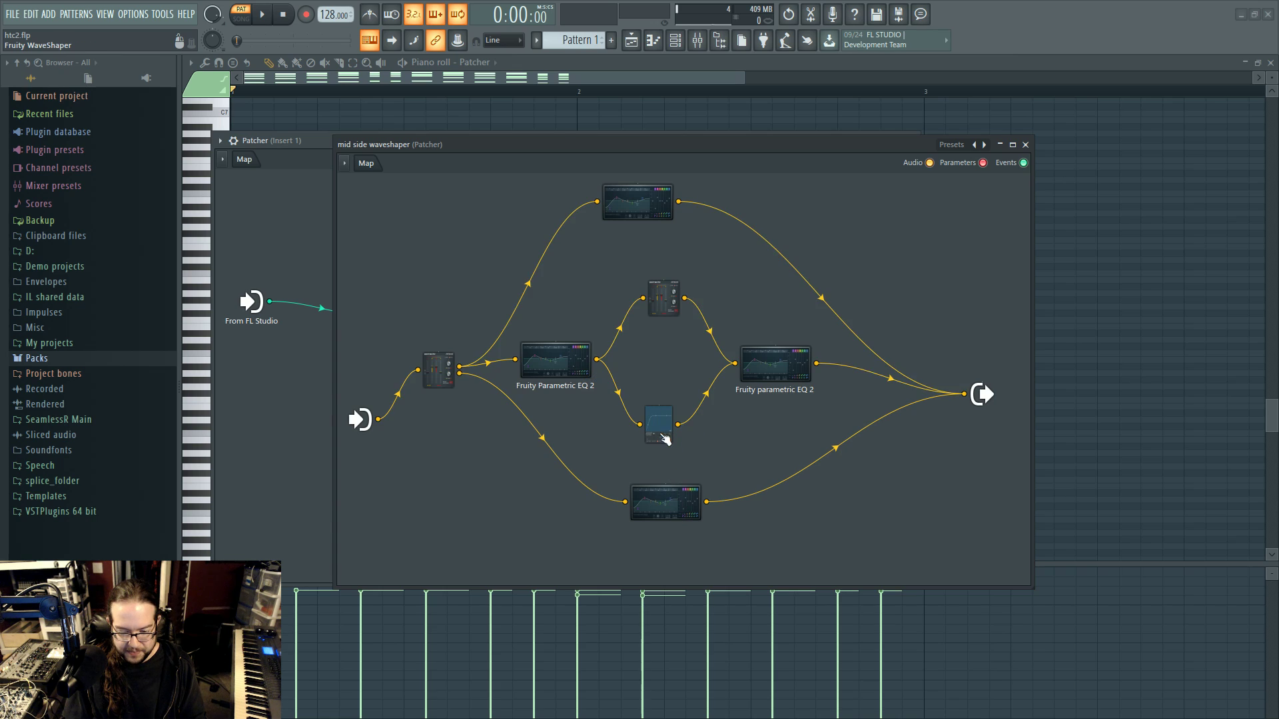
drag(662, 423, 664, 412)
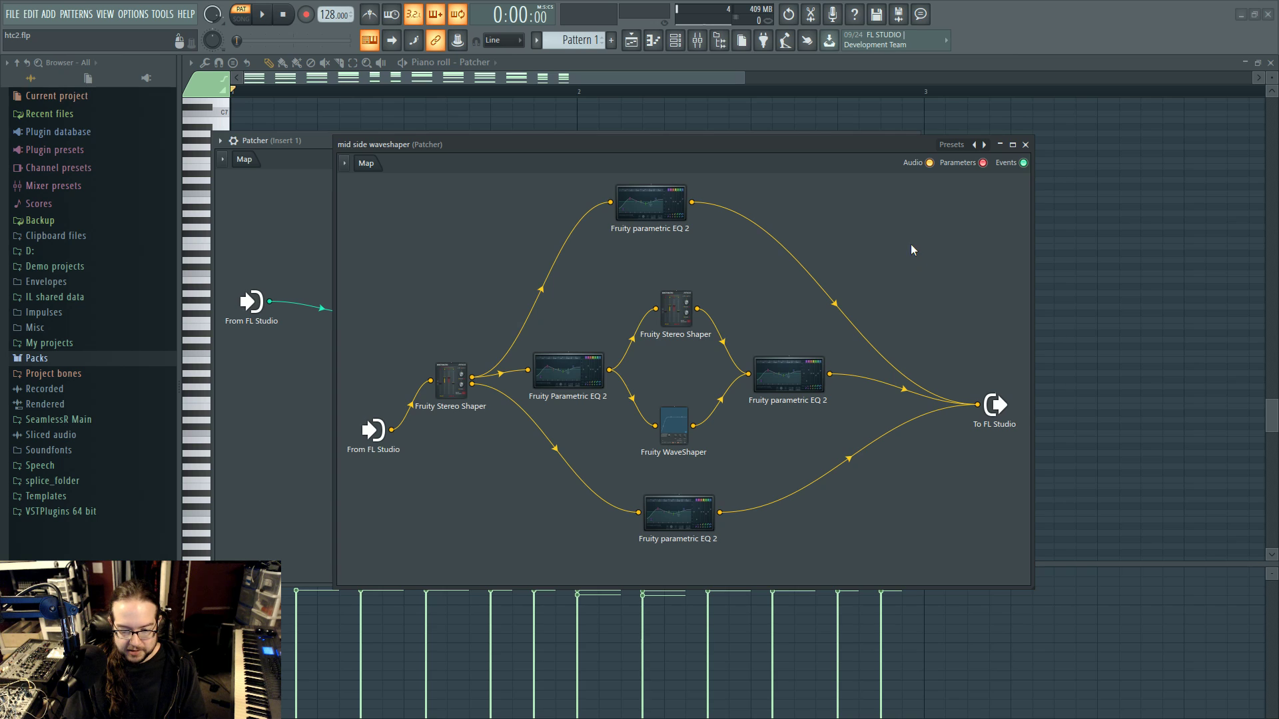
Examine the curve of the Fruity Parametric EQ 2 that feeds the waveshaper in the middle branch
drag(789, 140, 797, 122)
double_click(568, 363)
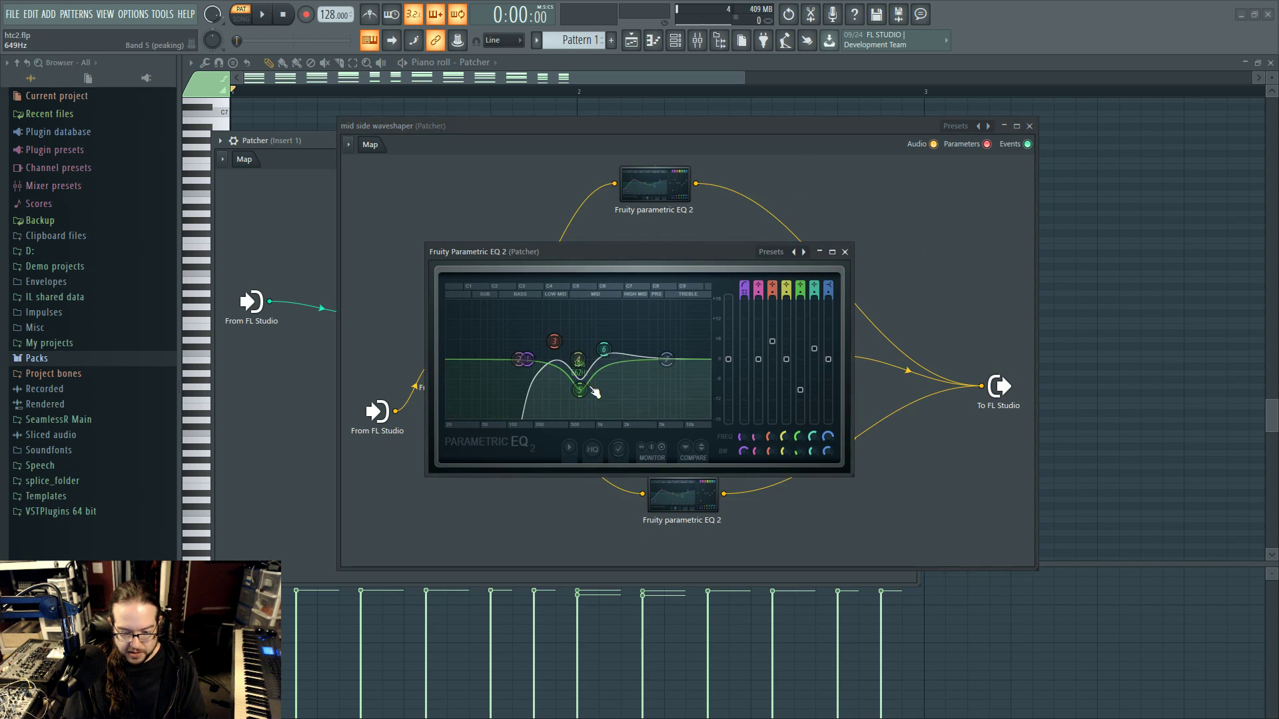
click(845, 253)
click(576, 359)
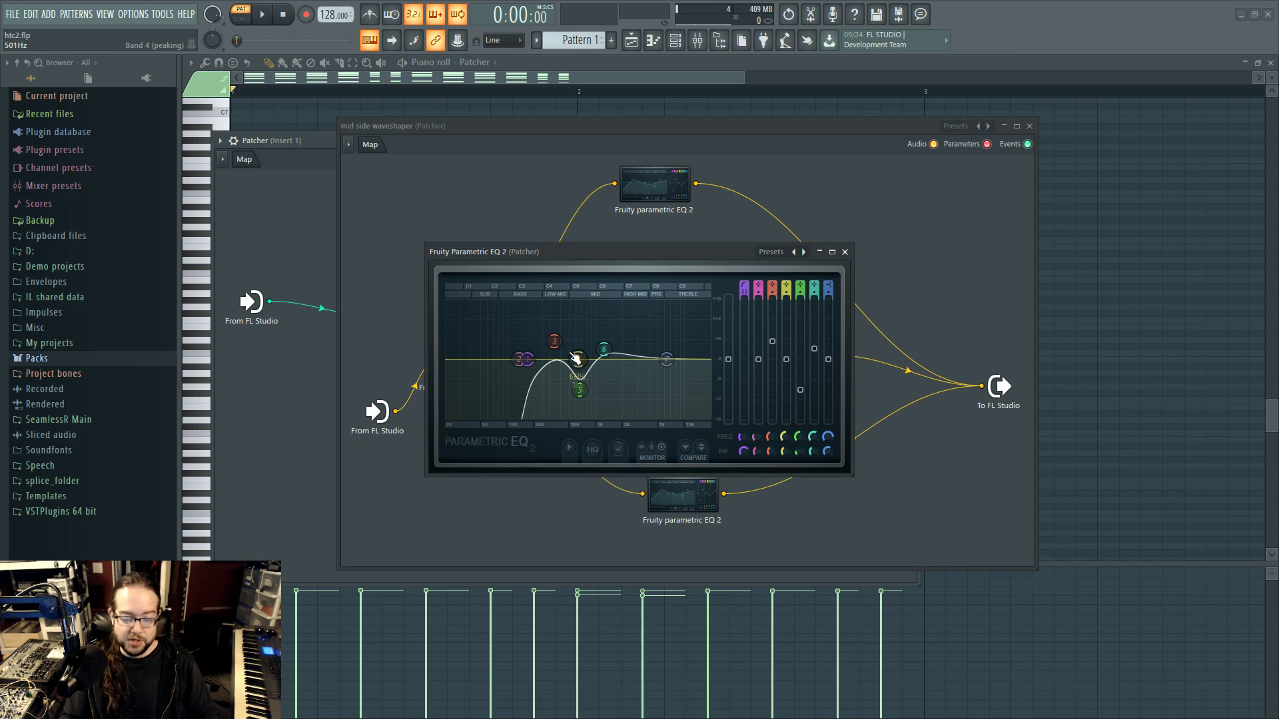
Try the input EQ's band 1 high-pass at very low frequencies with a narrow, resonant bandwidth, sweeping it during playback
drag(525, 360, 477, 371)
key(space)
key(space)
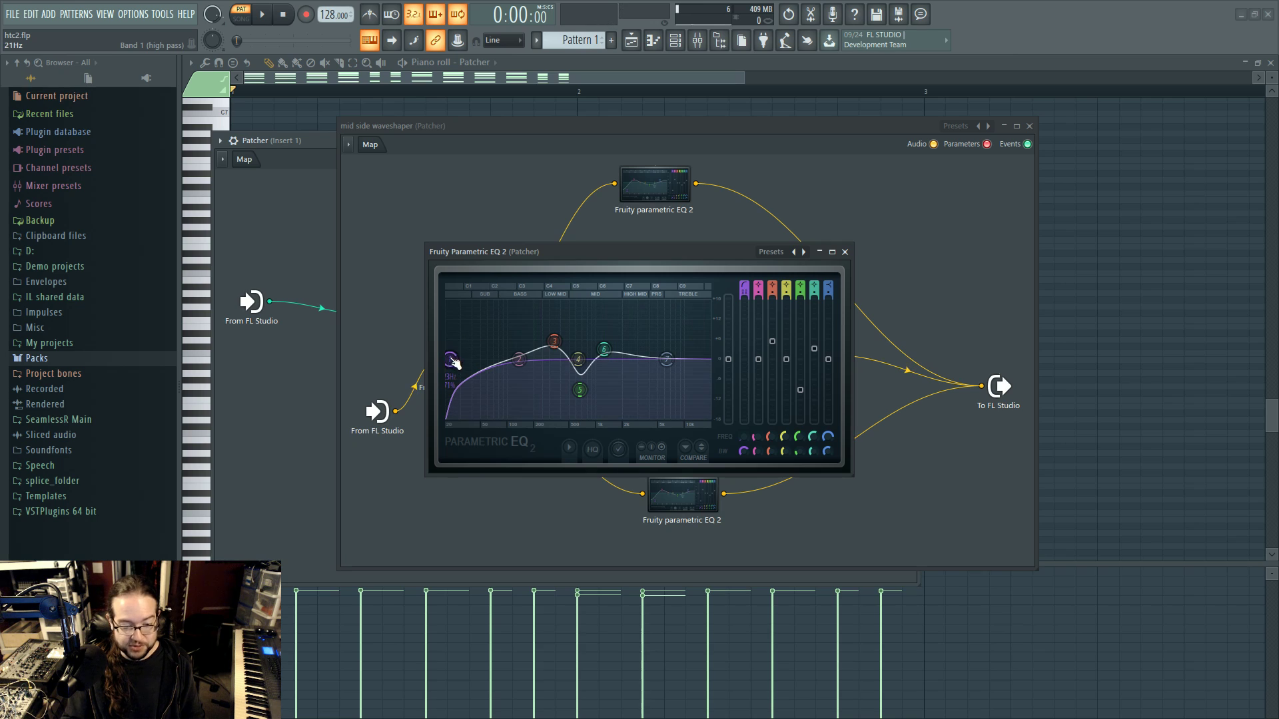
scroll(453, 363, down, 10)
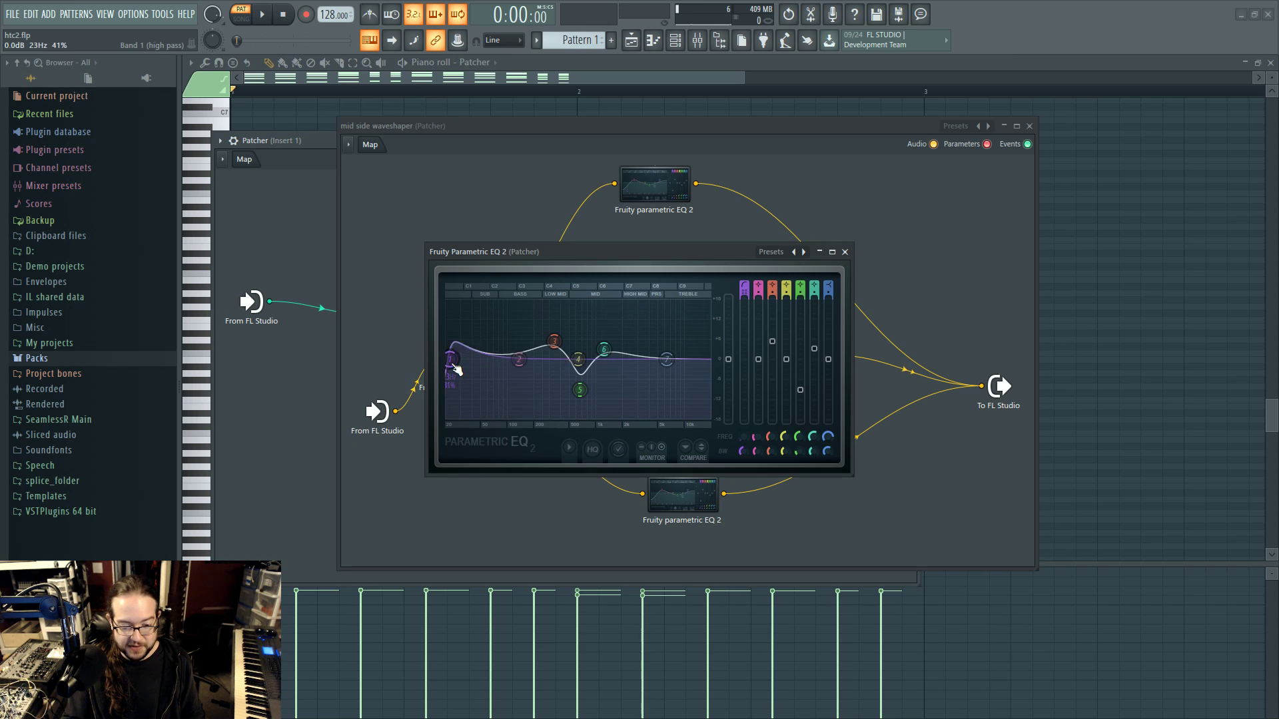
click(260, 14)
drag(450, 359, 470, 360)
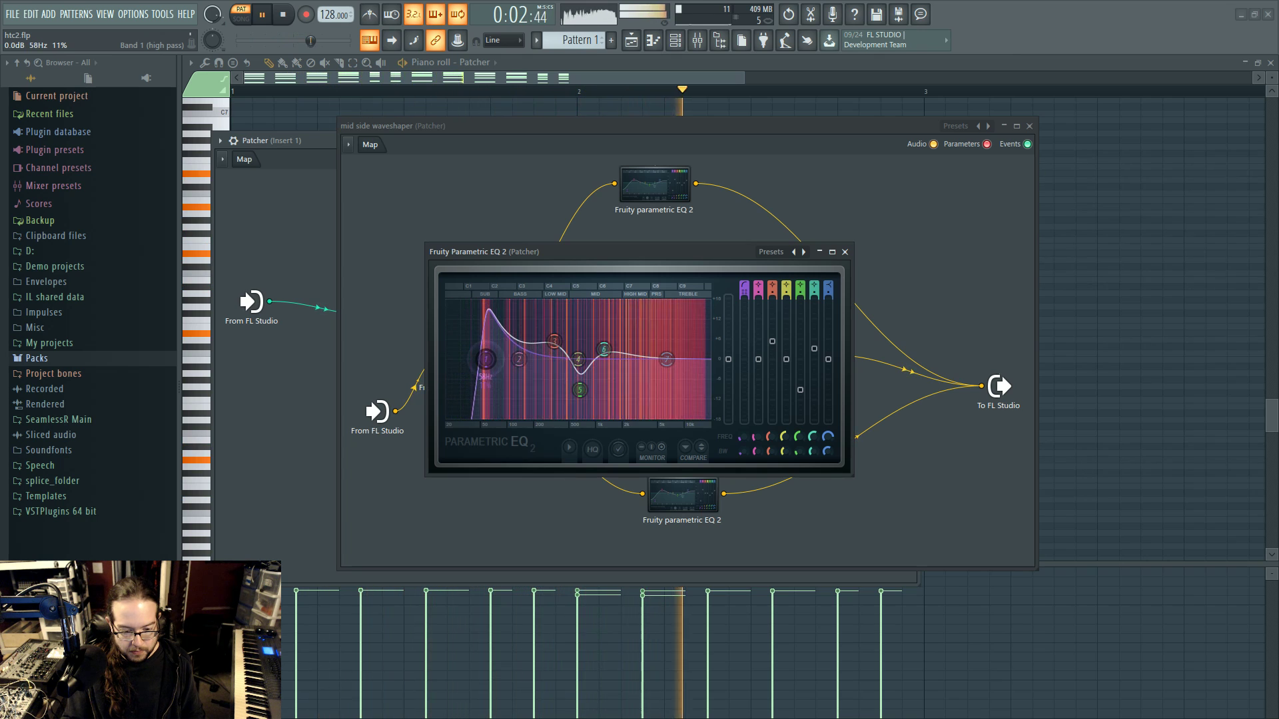
click(281, 14)
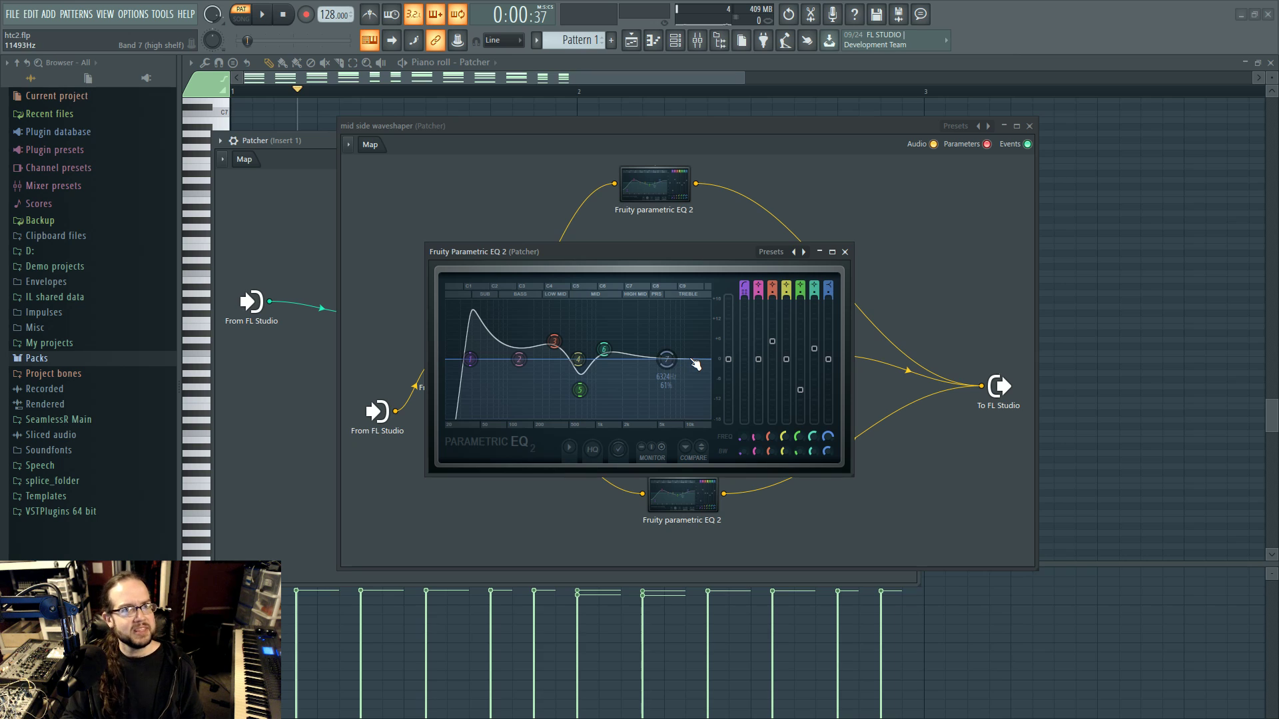
Widen the input EQ's band 1 high-pass, move it up beside band 2, and close the EQ
scroll(467, 365, up, 4)
scroll(467, 366, up, 6)
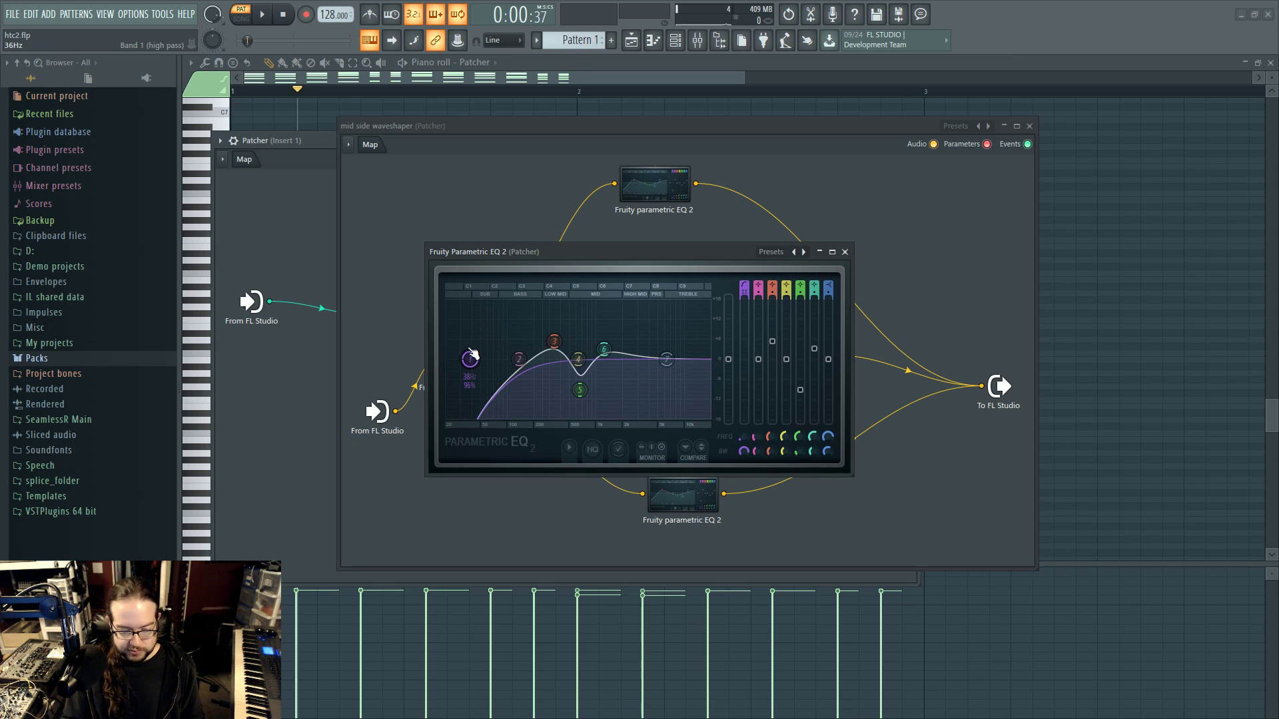
drag(467, 365, 513, 360)
scroll(507, 360, down, 2)
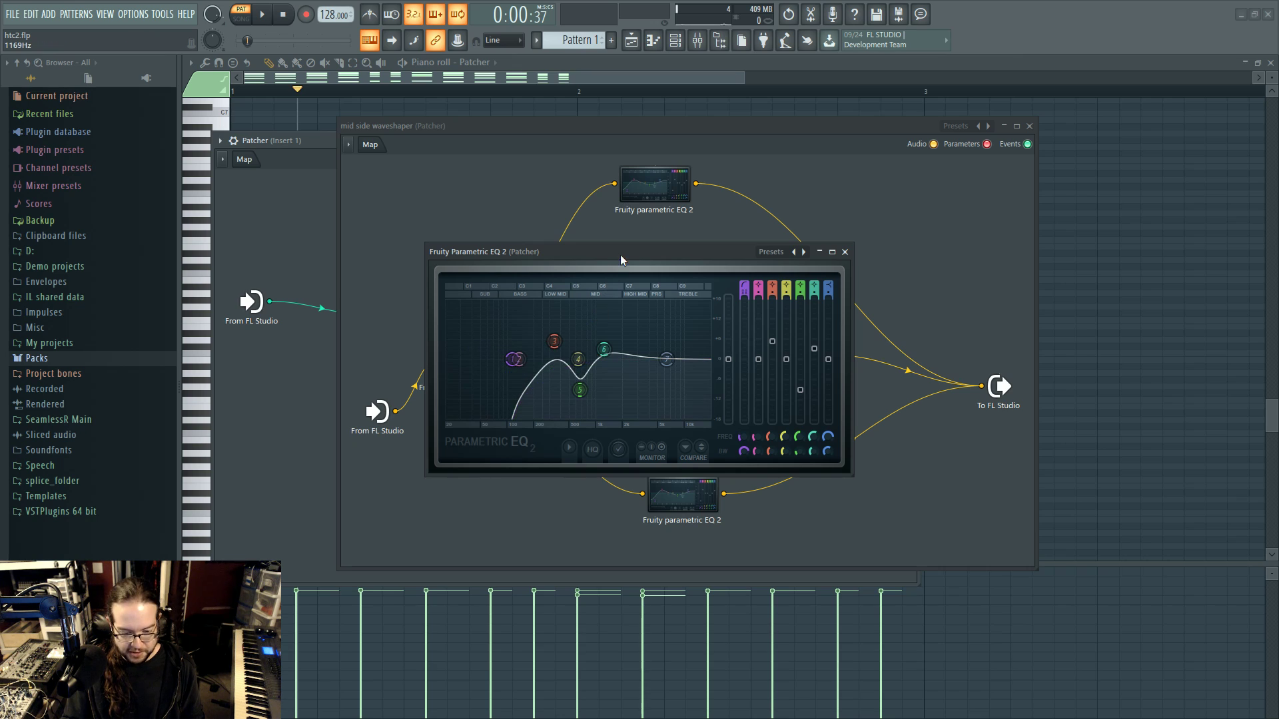
drag(621, 254, 631, 254)
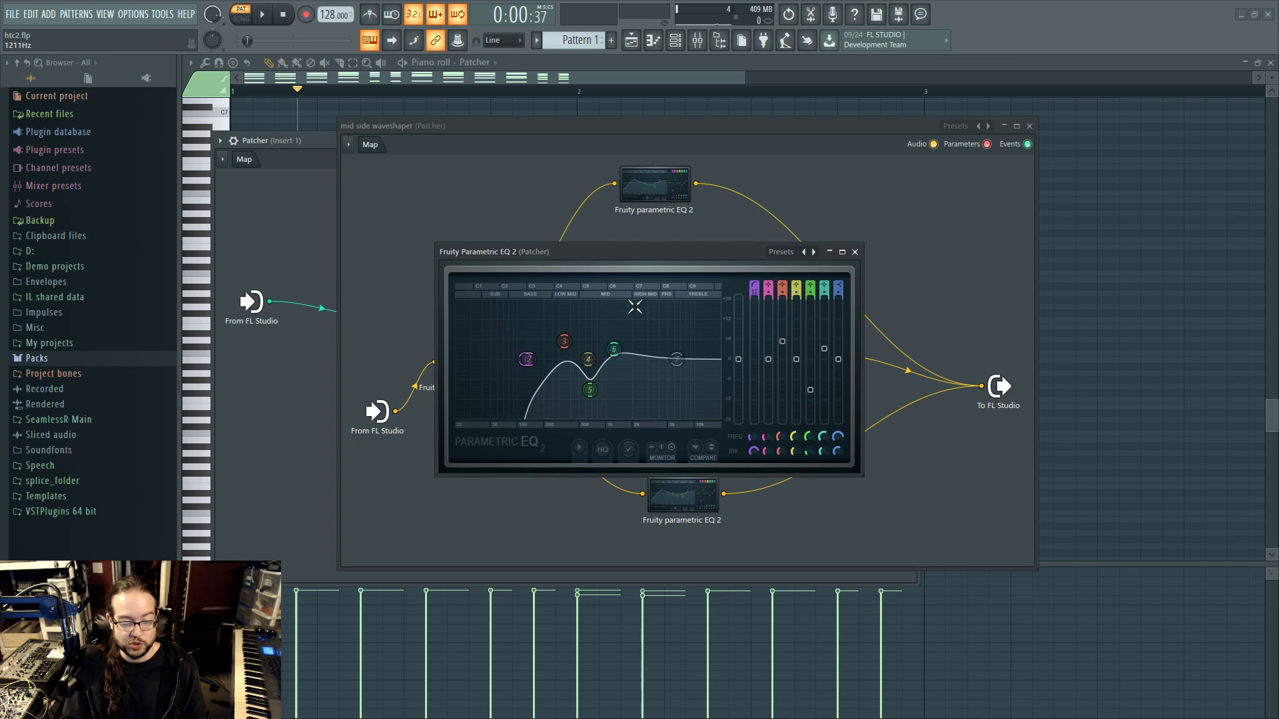
click(855, 252)
View the middle branch's output EQ, audition the lower branch with the upper and middle outputs muted, and inspect the lower branch's EQ
click(799, 370)
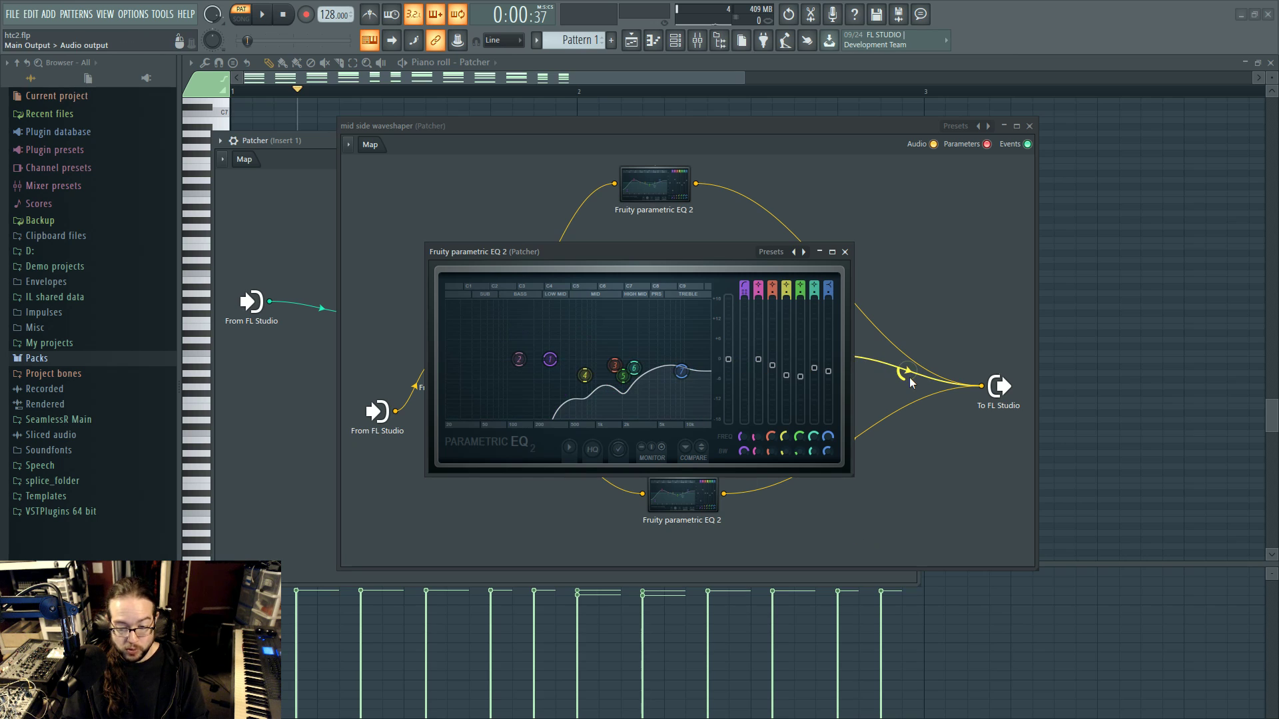
click(844, 252)
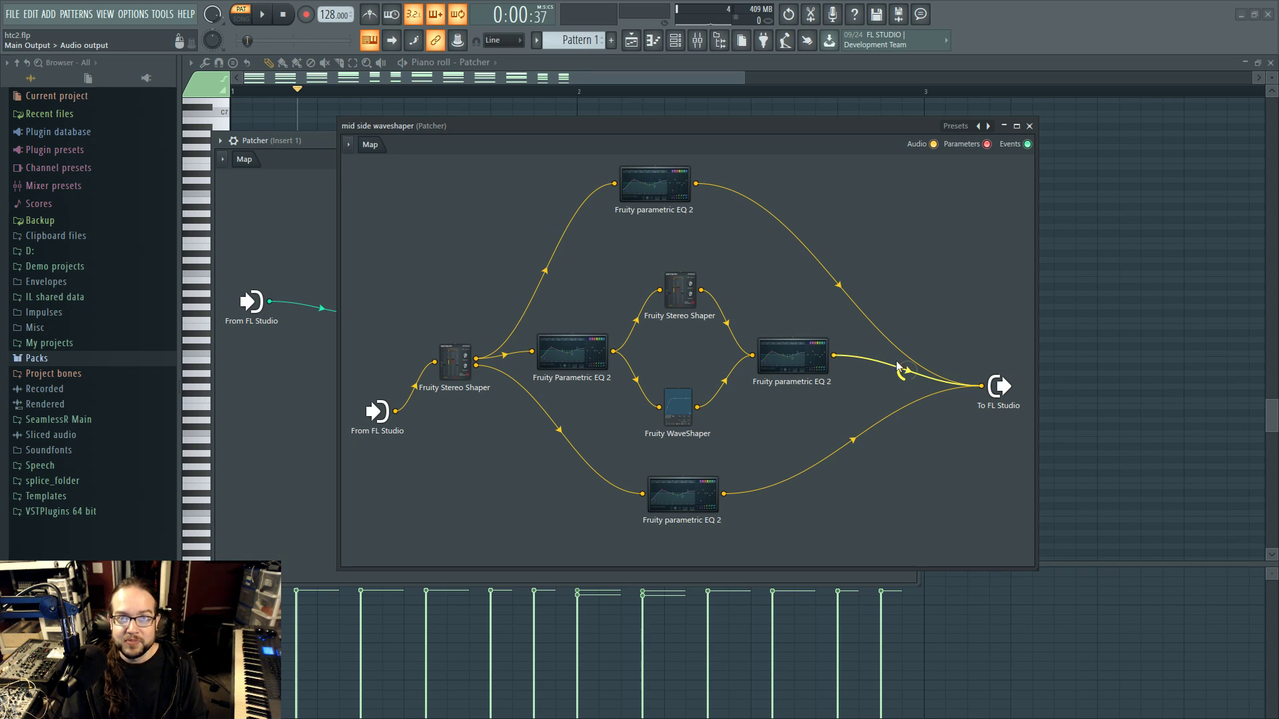
key(space)
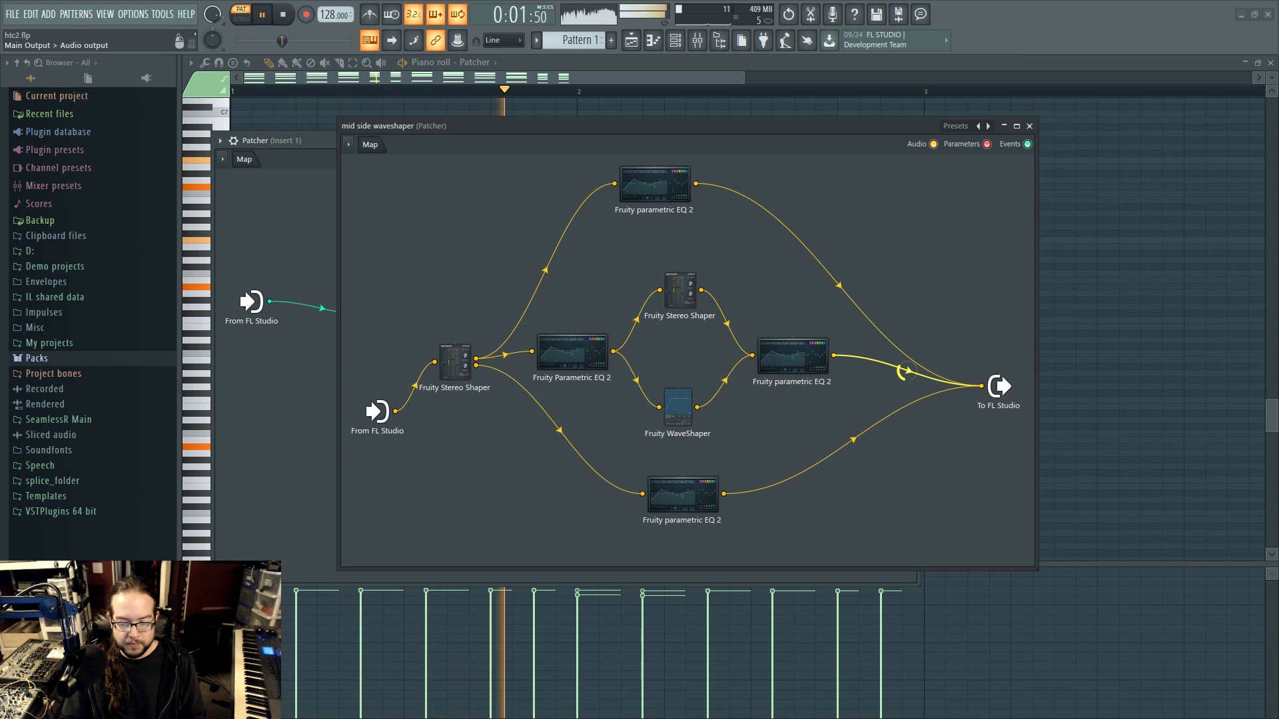
key(space)
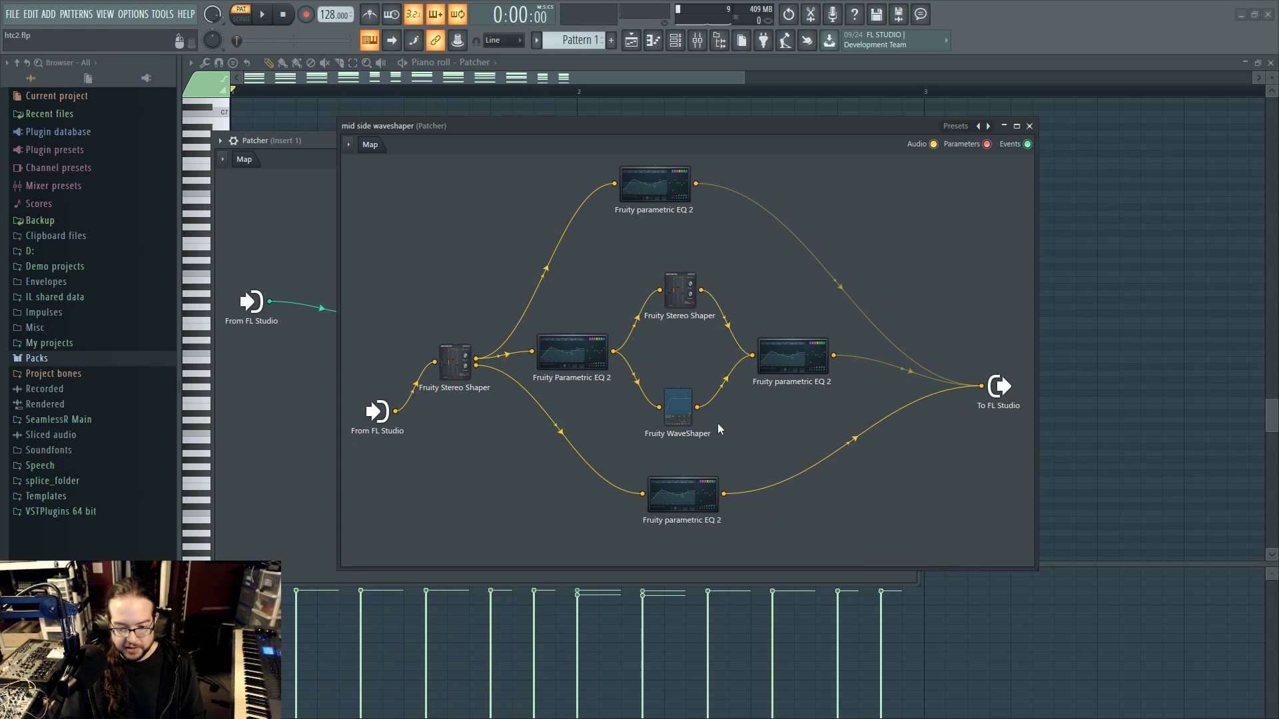
double_click(682, 492)
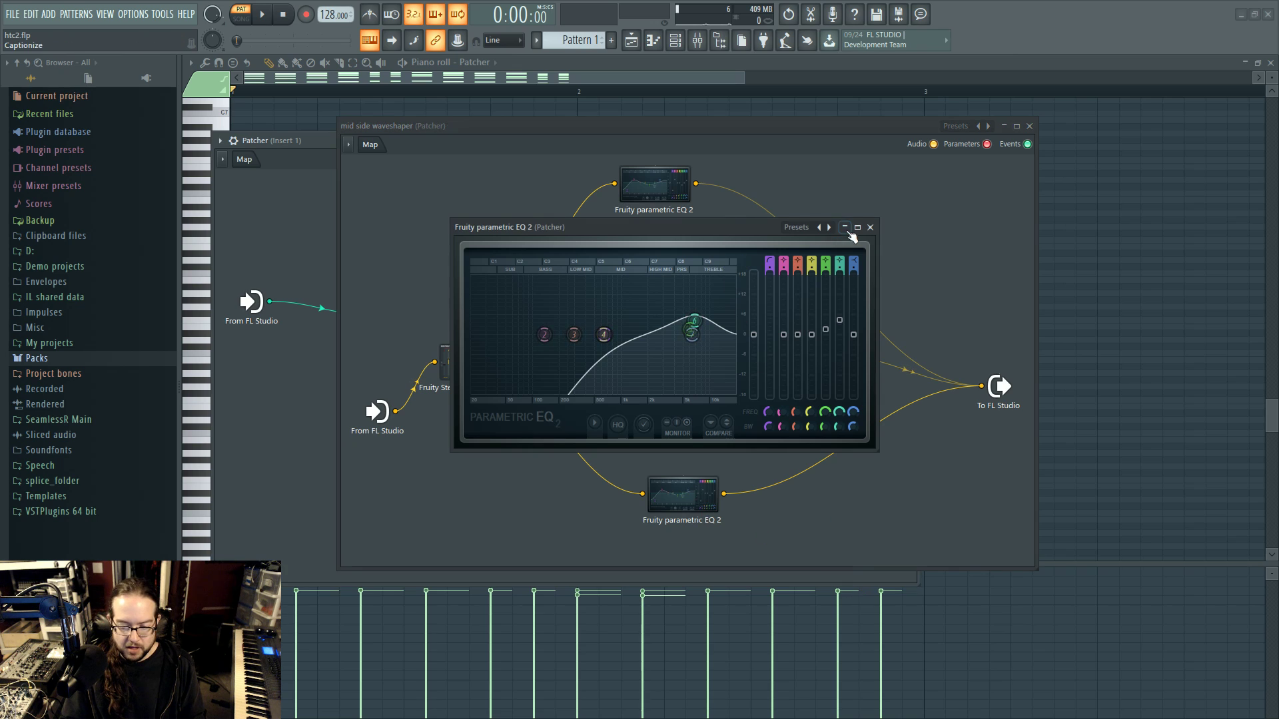
click(870, 227)
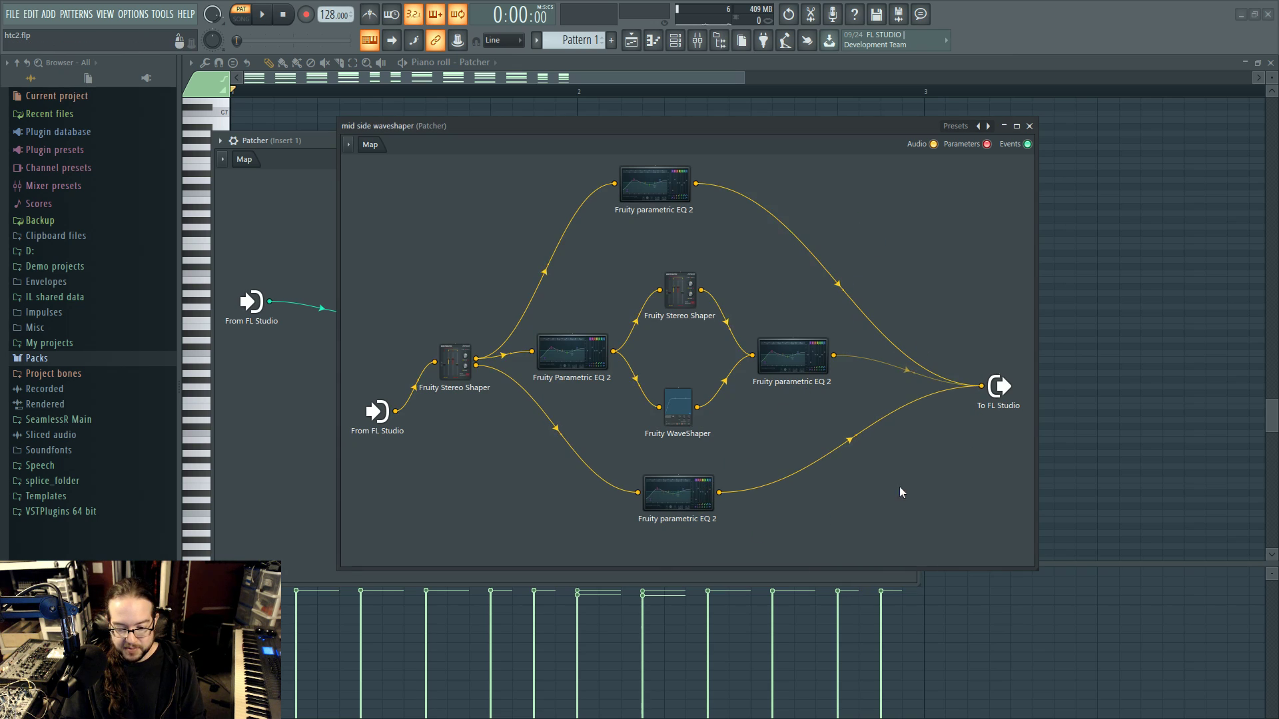
Audition the middle waveshaper branch alone by muting the upper and lower outputs, and view the upper branch's EQ
key(space)
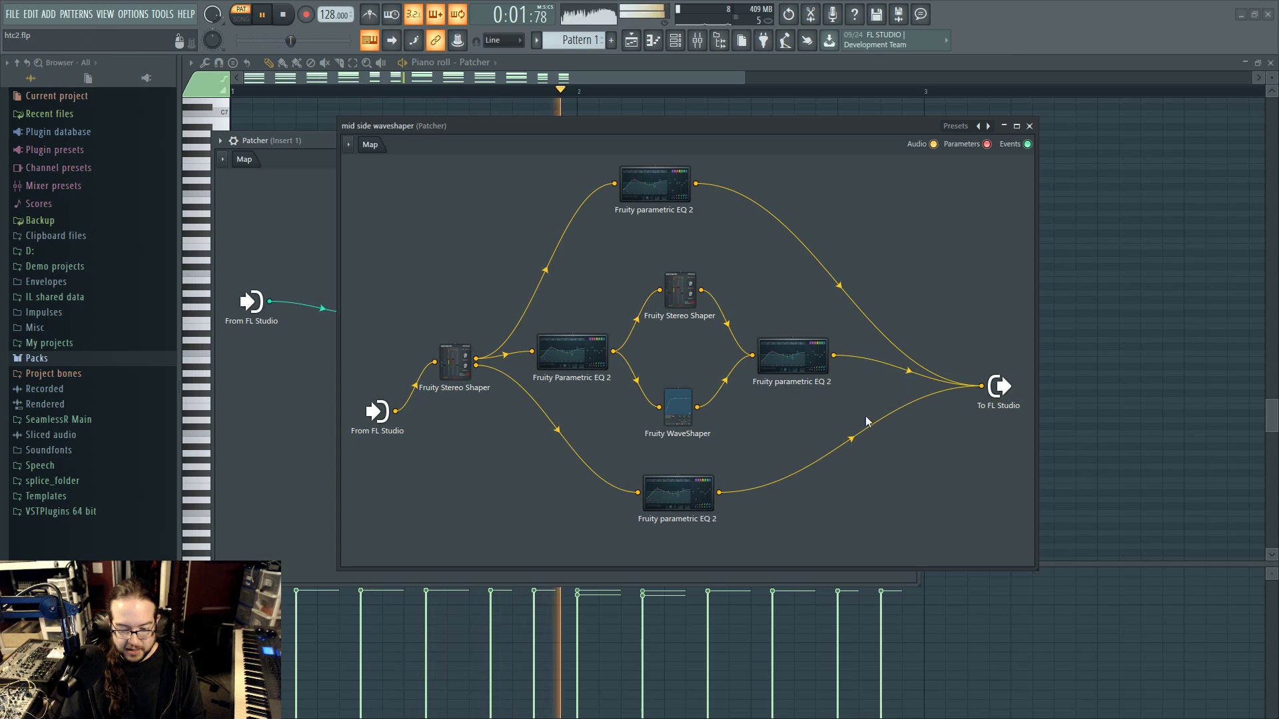
click(843, 289)
click(849, 439)
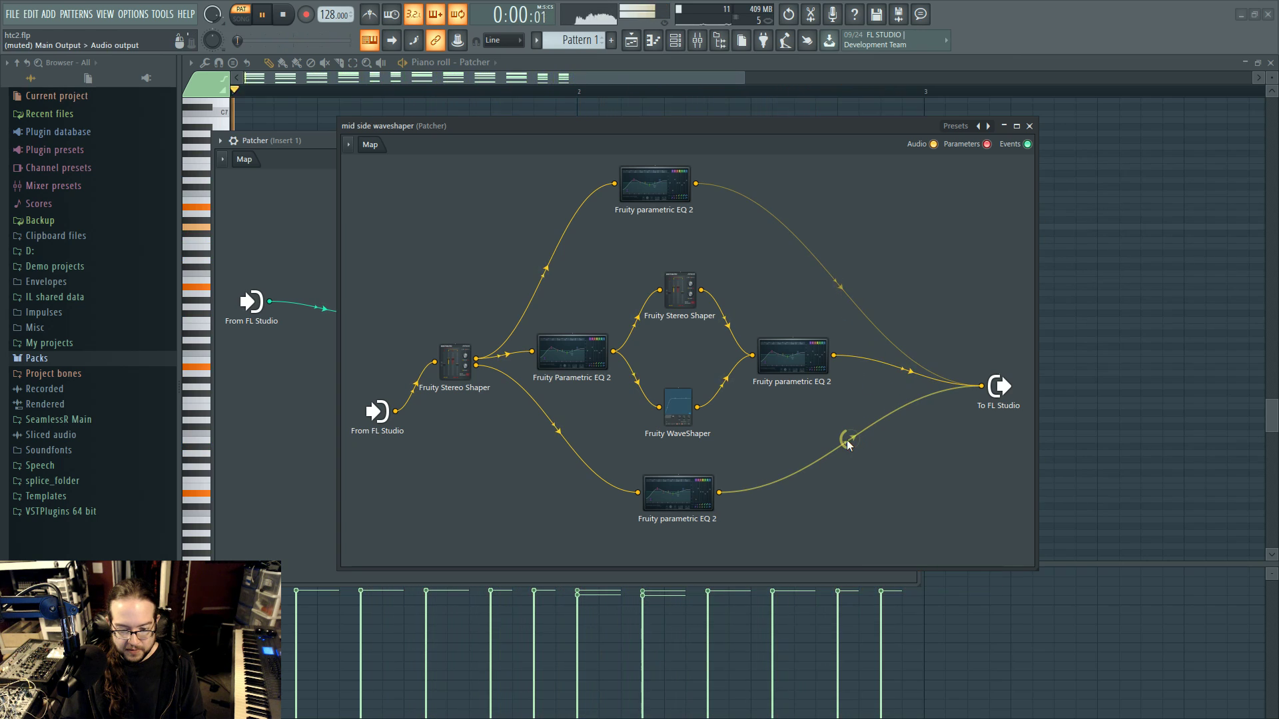
key(space)
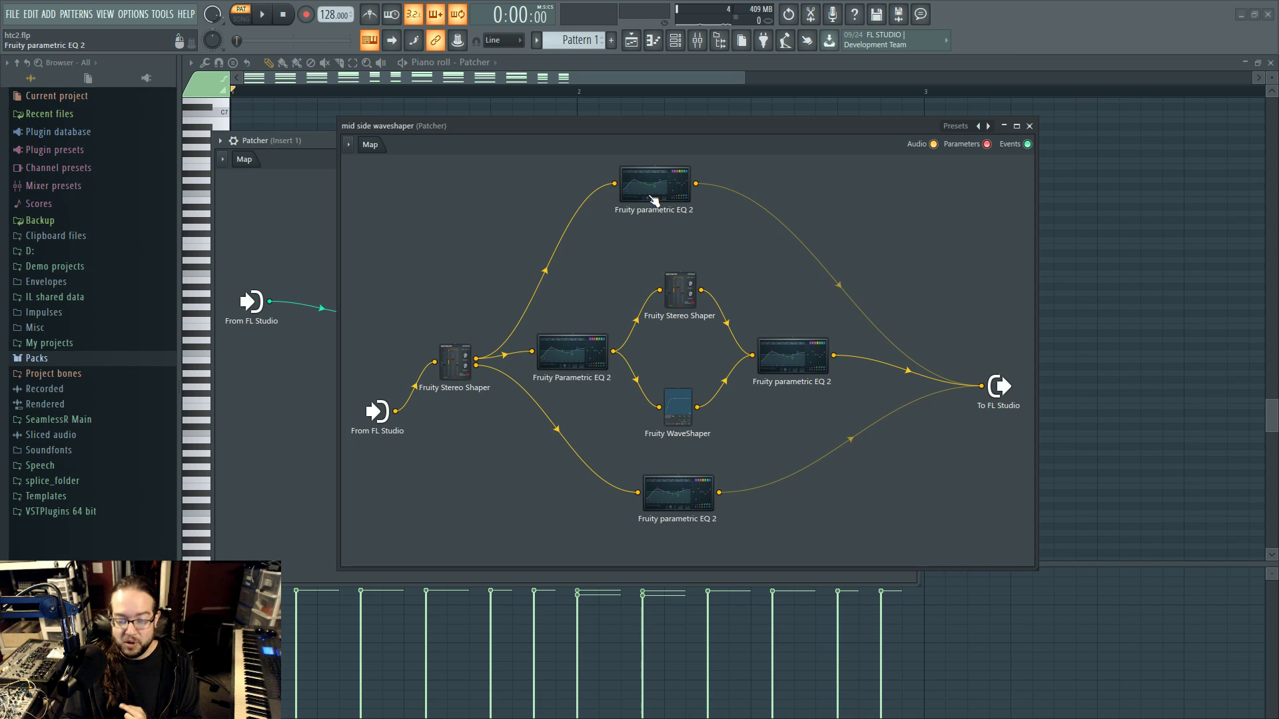
click(571, 353)
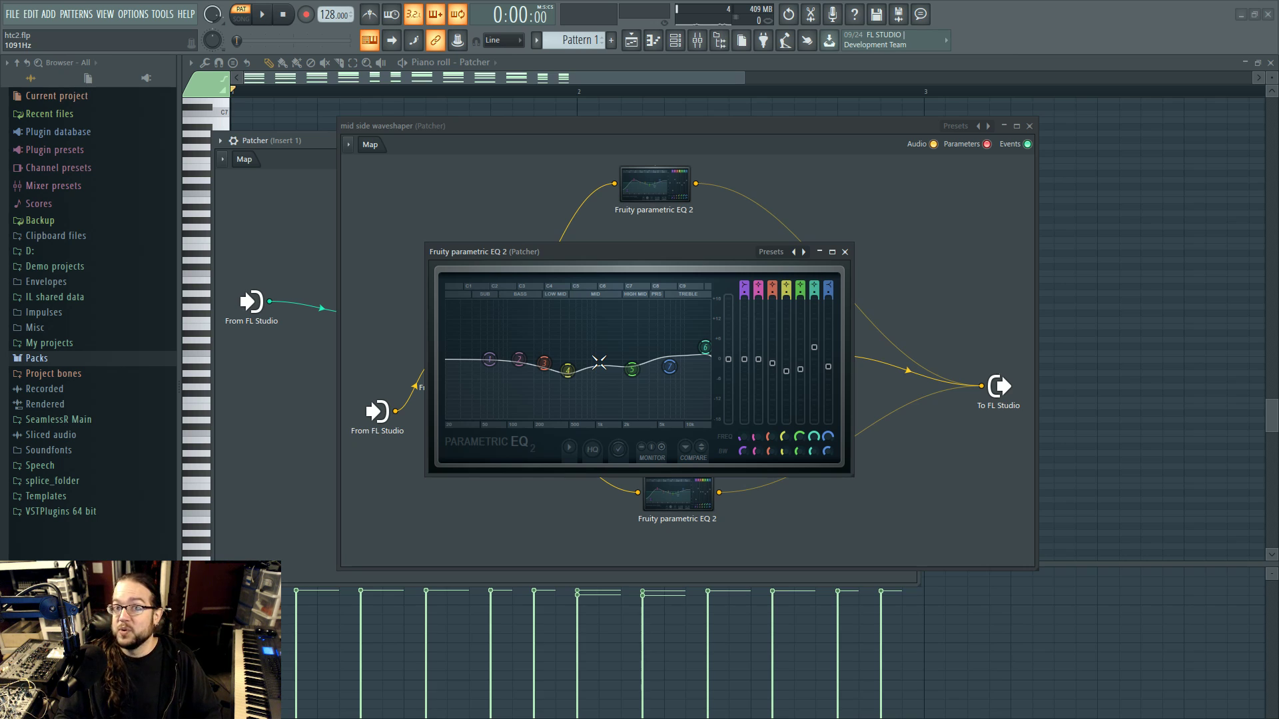
click(845, 252)
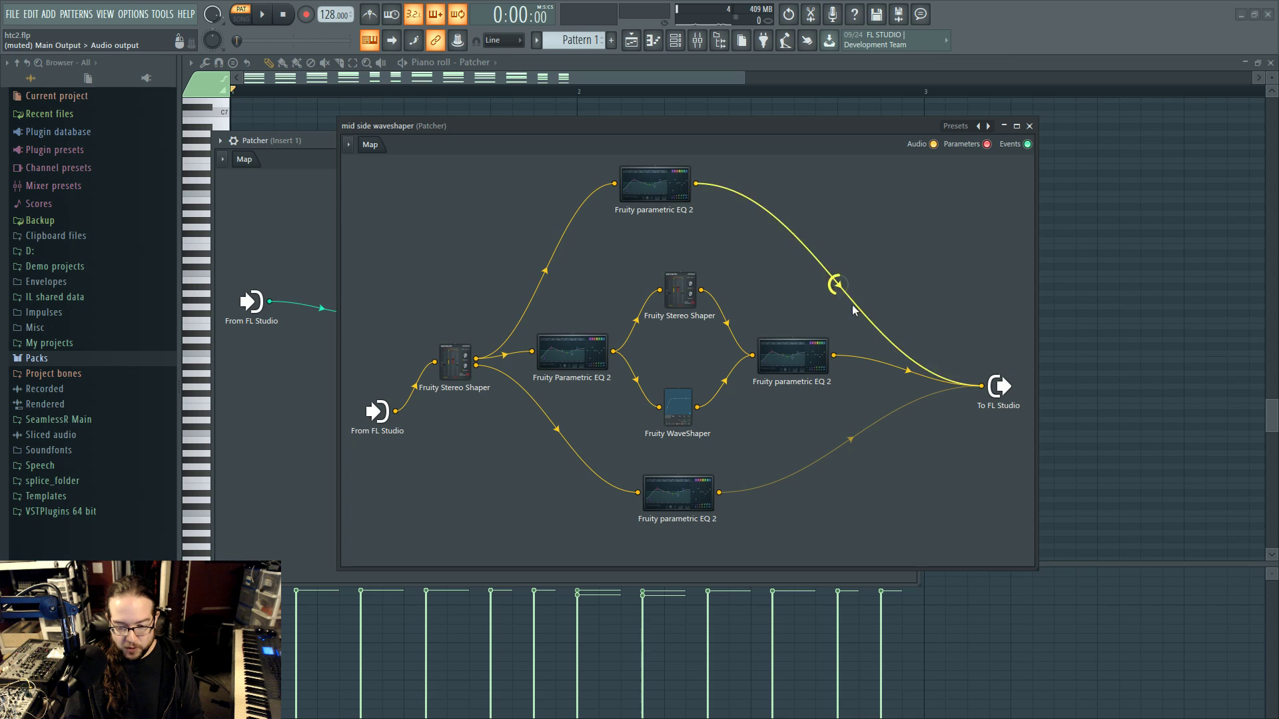
Unmute the upper and lower branch outputs, start playback, and return to the main Patcher map
click(852, 443)
key(space)
click(1029, 126)
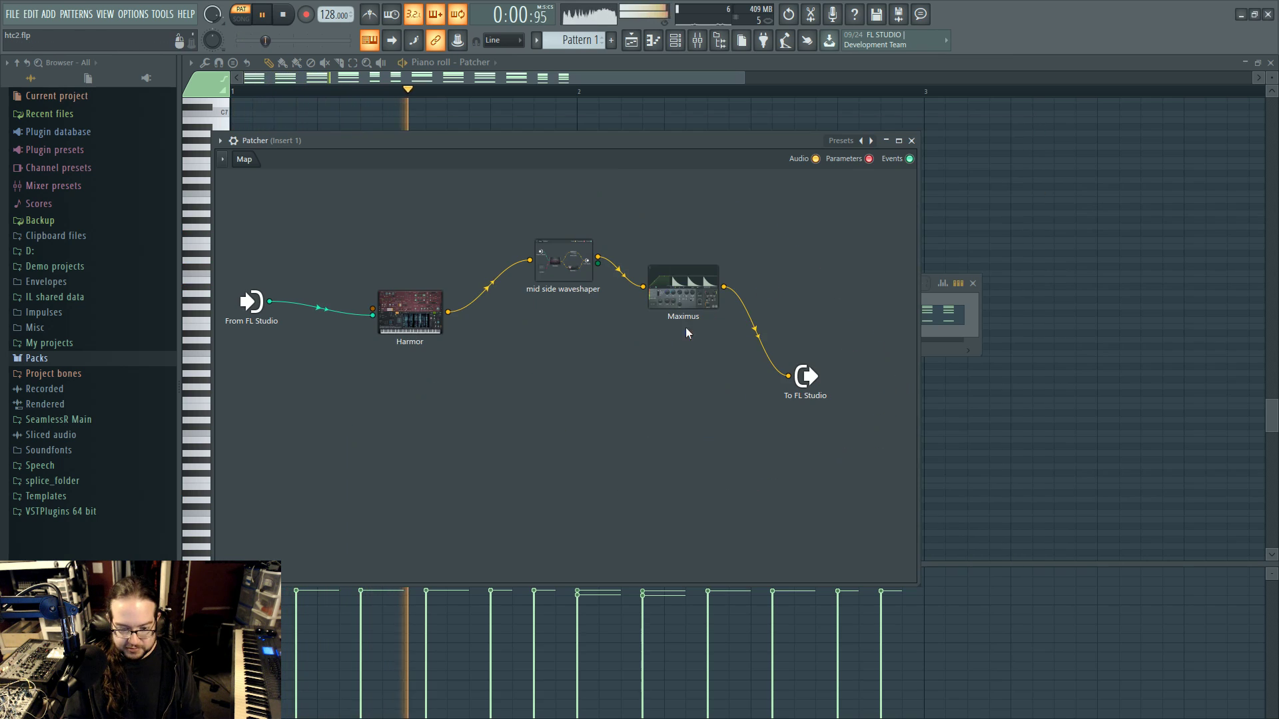
Stop playback, open Maximus from the Patcher map, and audition the chord while viewing the frequency bands
key(space)
click(683, 288)
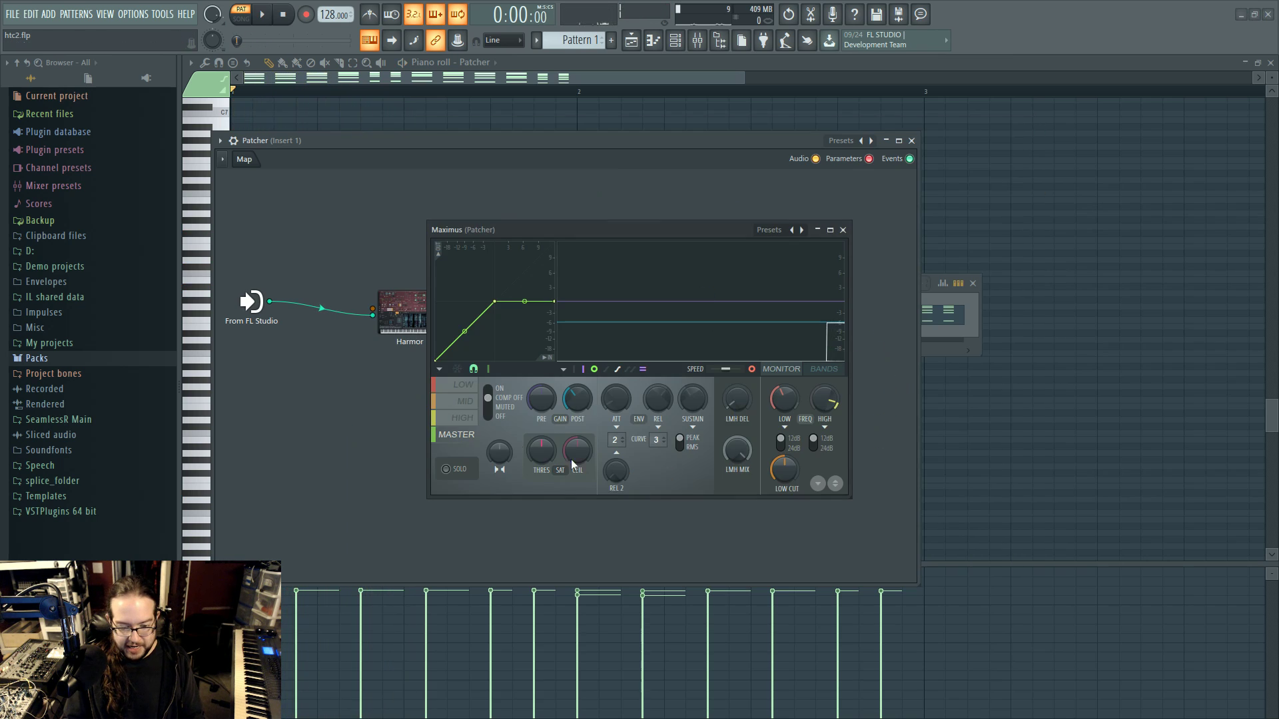
click(826, 371)
key(space)
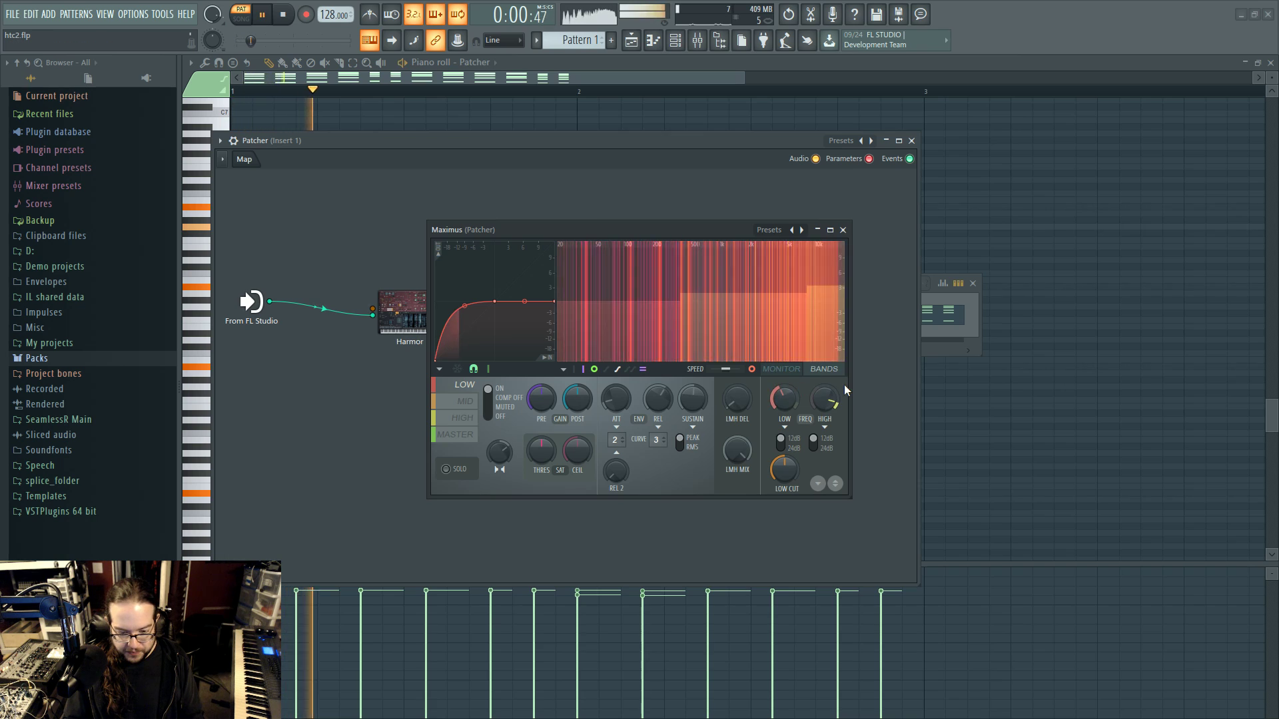
key(space)
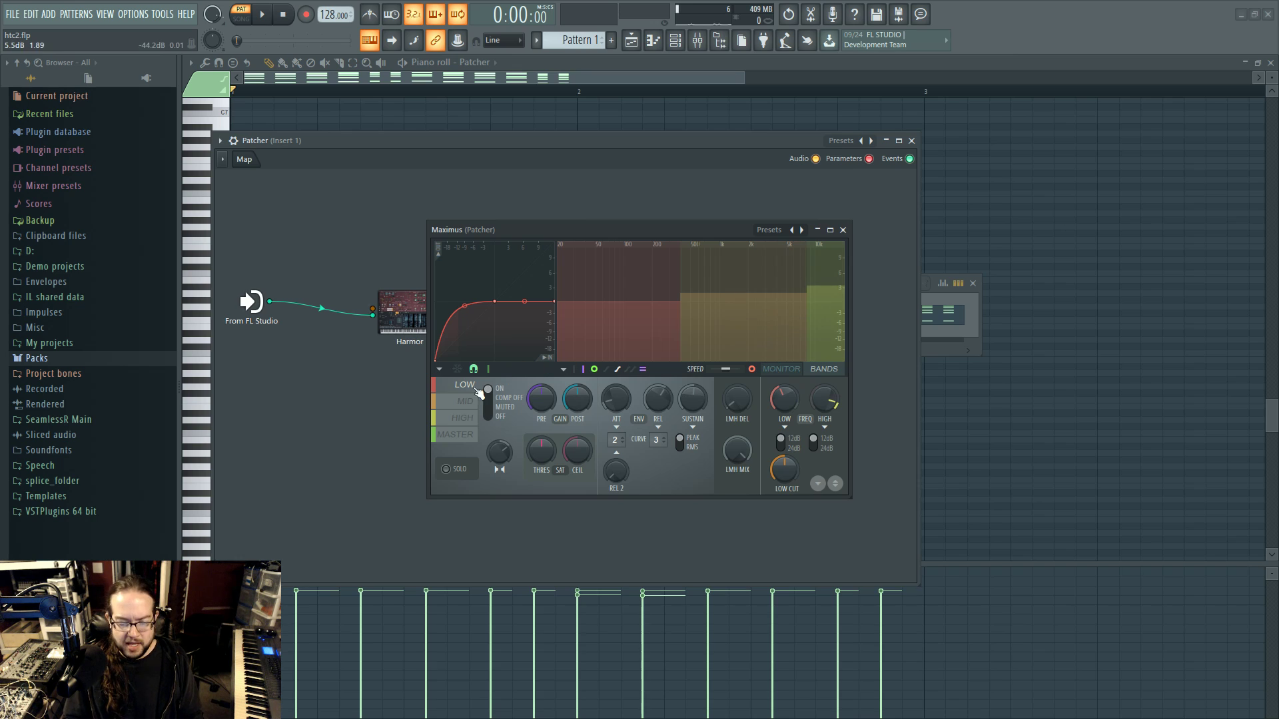
Return Maximus to its monitor display, view the high band's compression curve, and briefly audition the chord with the low band selected
click(788, 371)
click(463, 417)
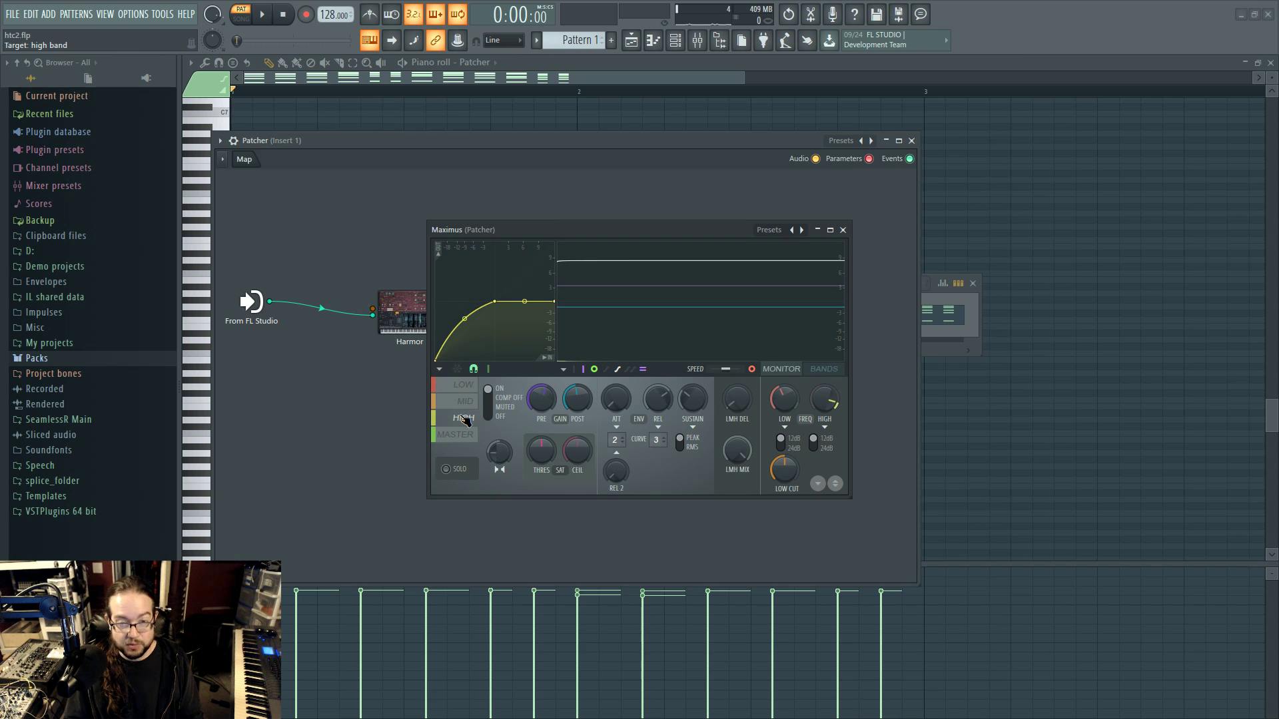
click(465, 386)
key(space)
key(space)
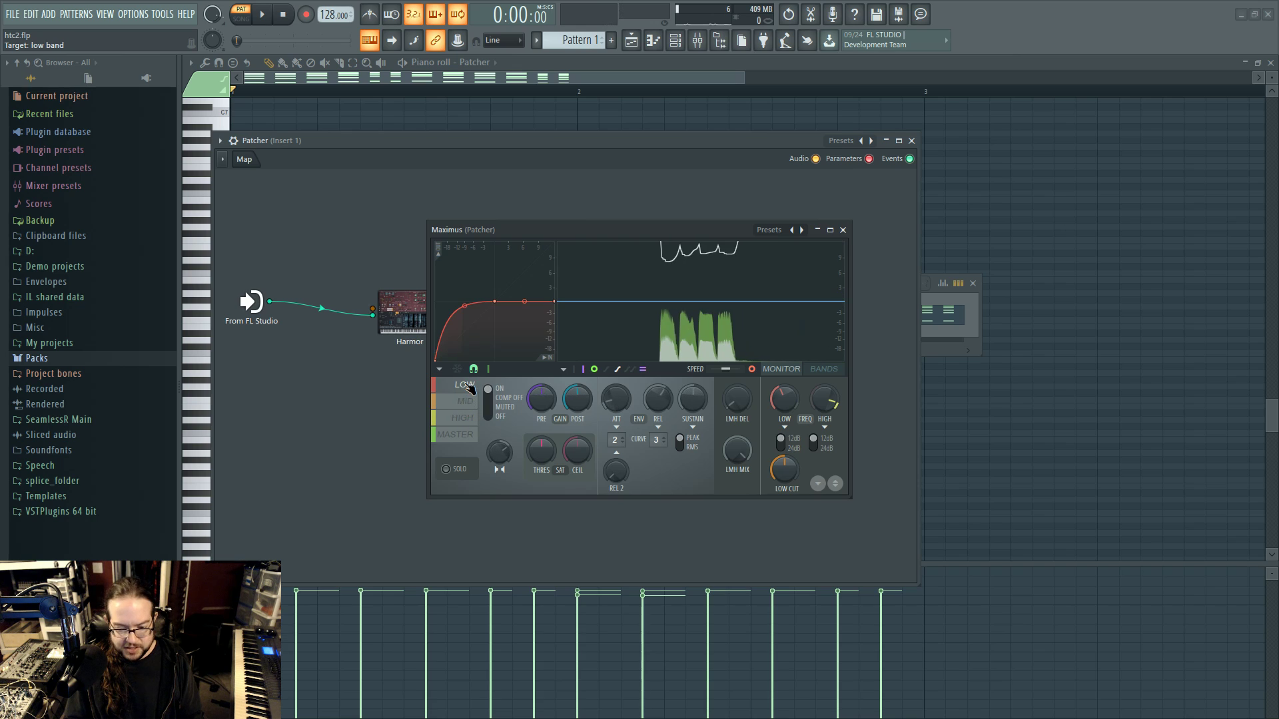
Compare the mid and low band compression curves in Maximus, and view the master band
click(466, 401)
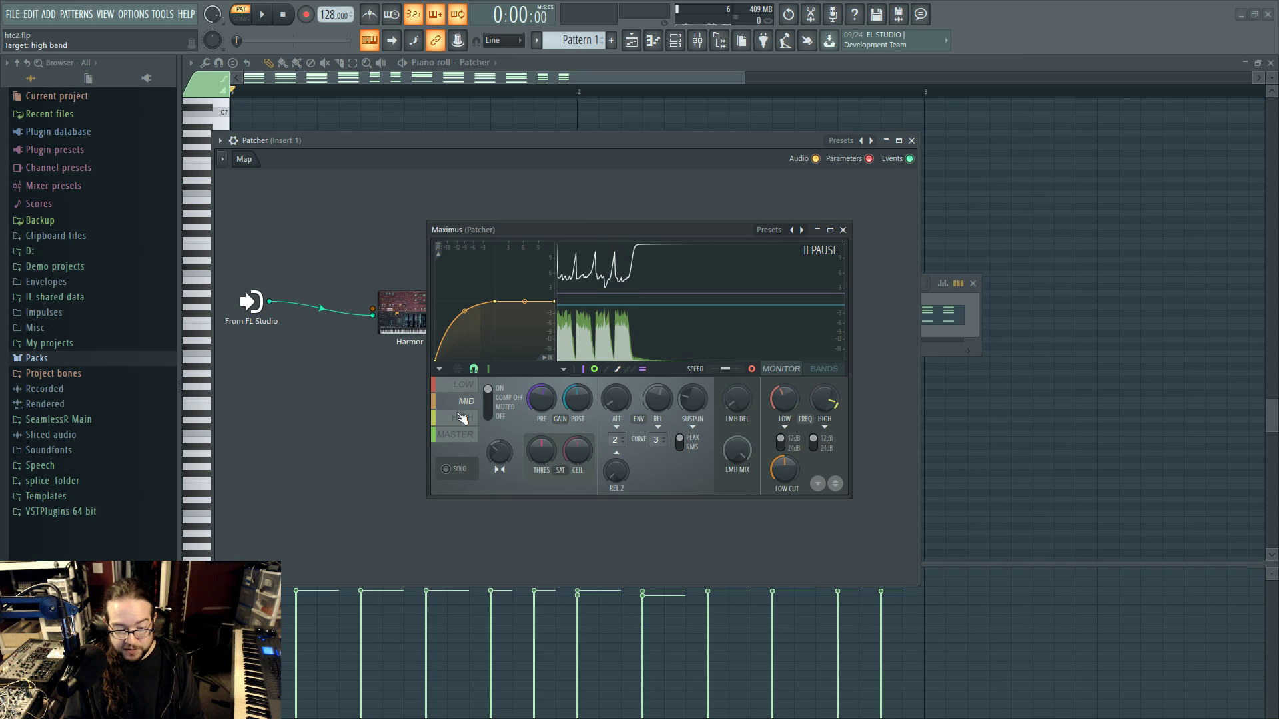
click(465, 386)
click(466, 402)
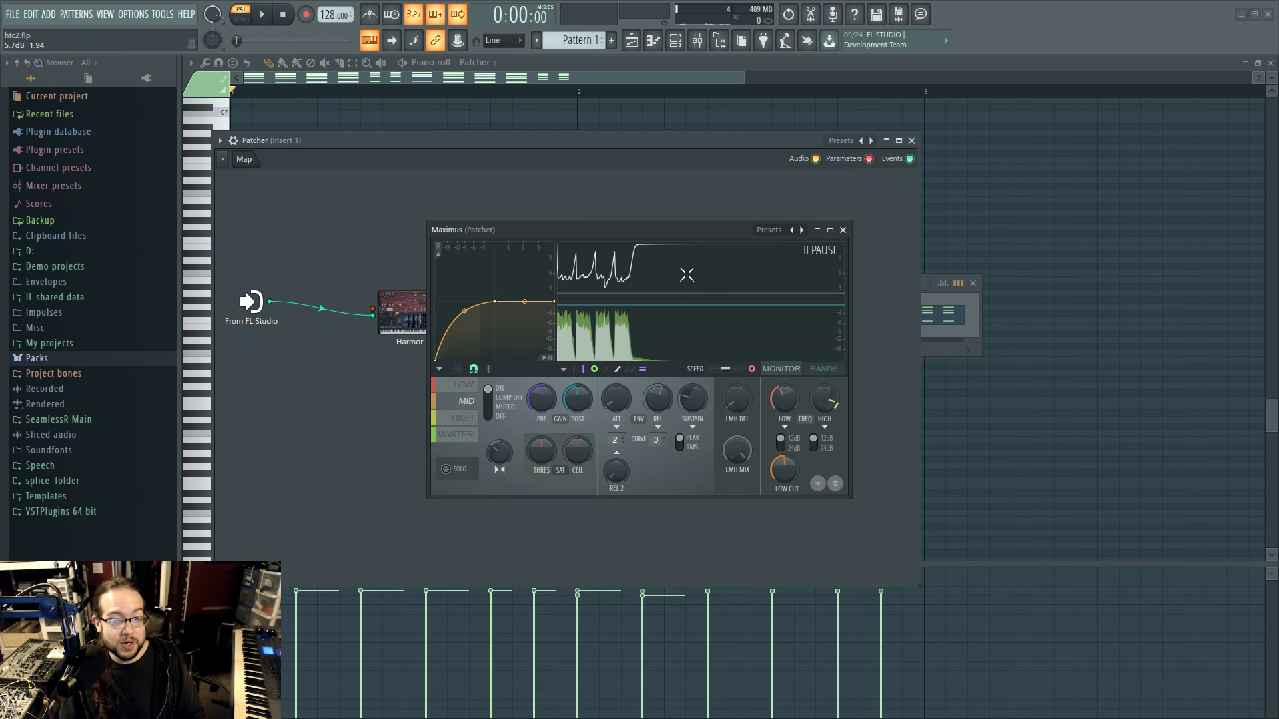
click(456, 435)
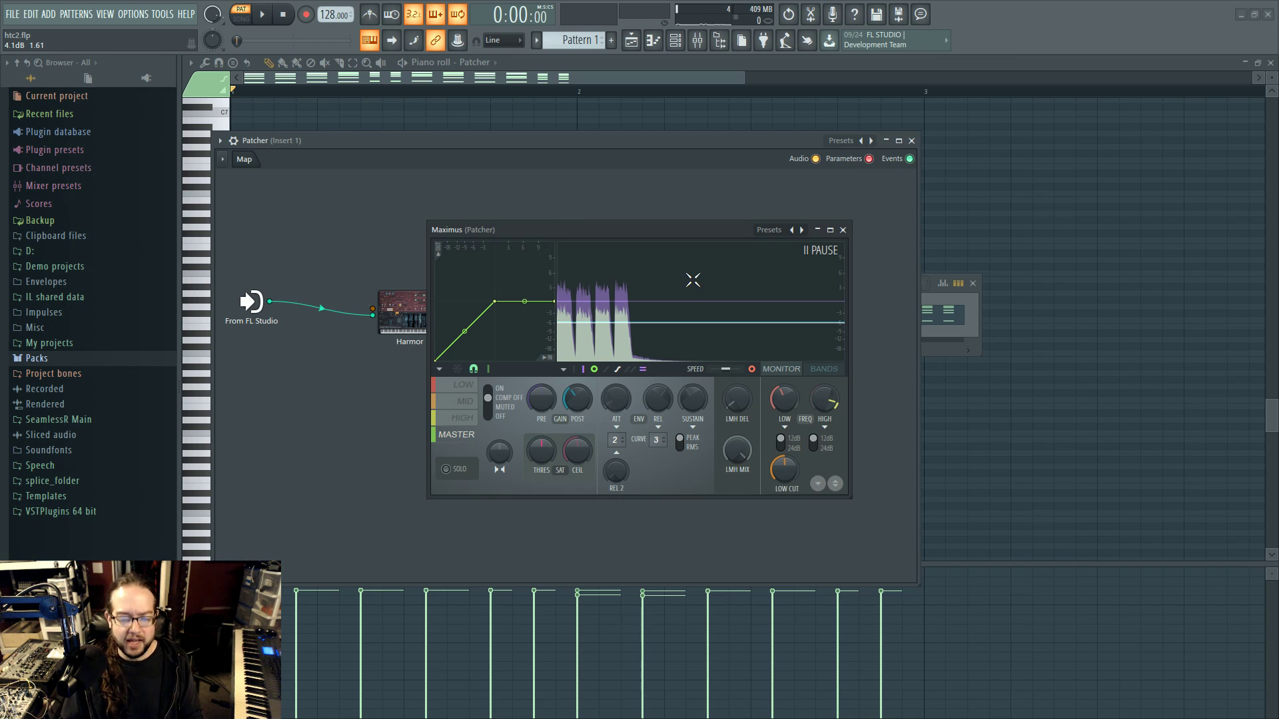
Move the Maximus window aside to view the Patcher chain, and close Maximus
drag(654, 226, 793, 358)
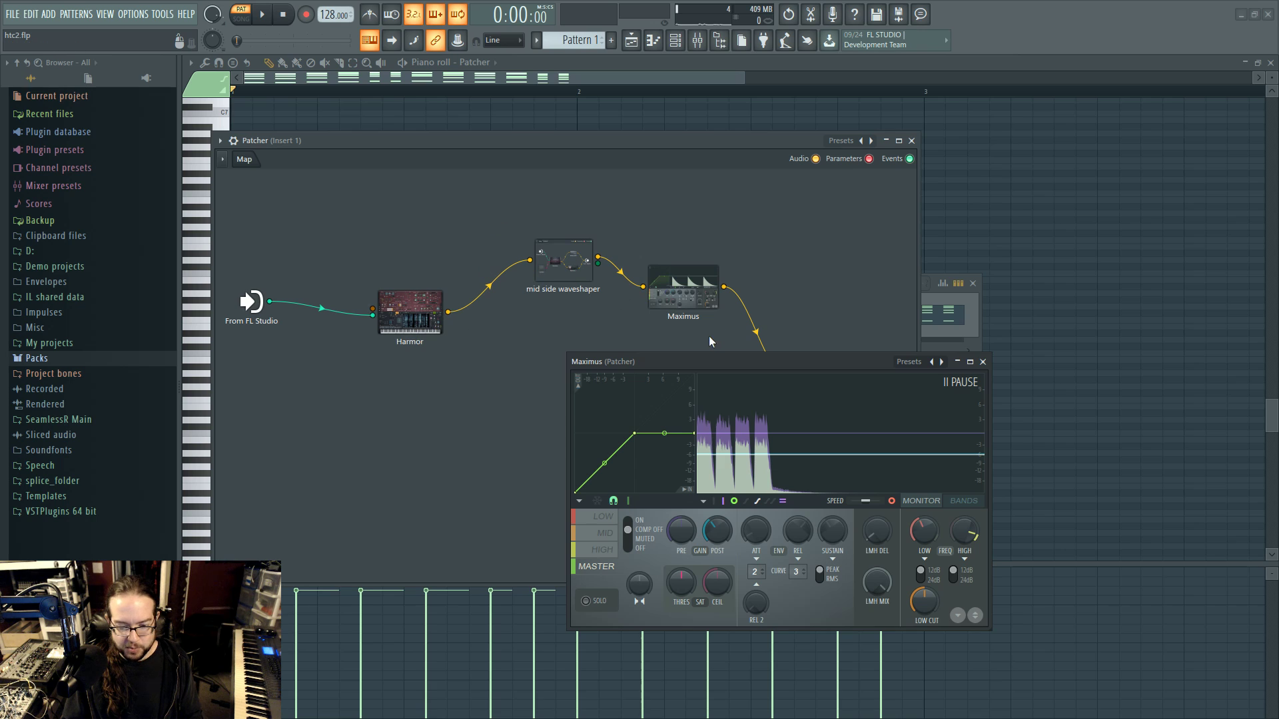
drag(709, 361, 603, 230)
click(886, 231)
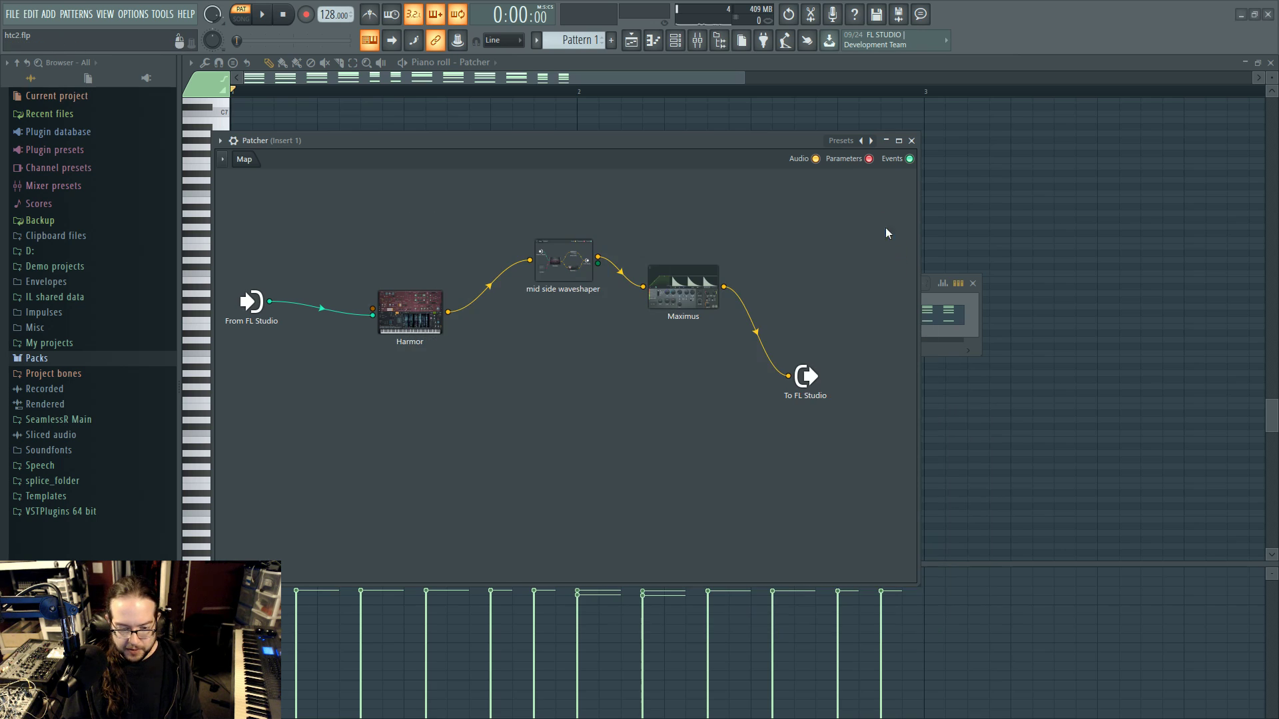
Open Harmor from the Patcher map and move its window down to uncover the mid side waveshaper module
click(407, 301)
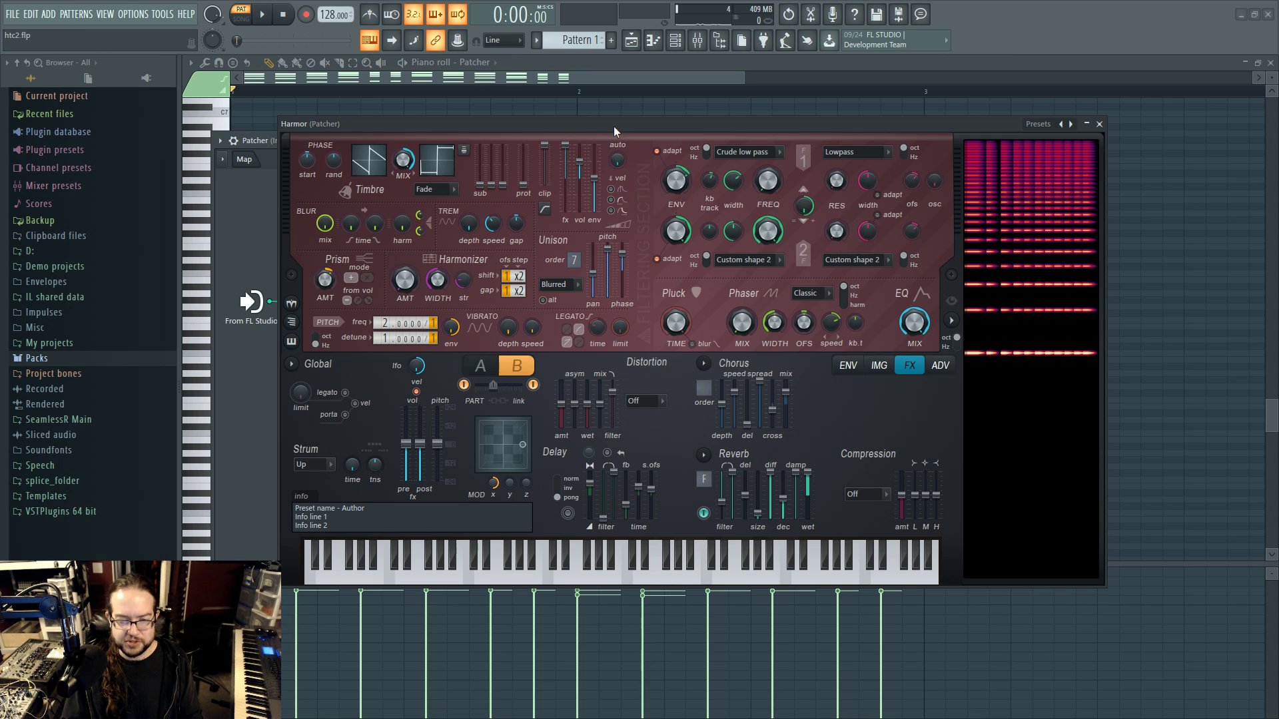
drag(614, 127, 593, 122)
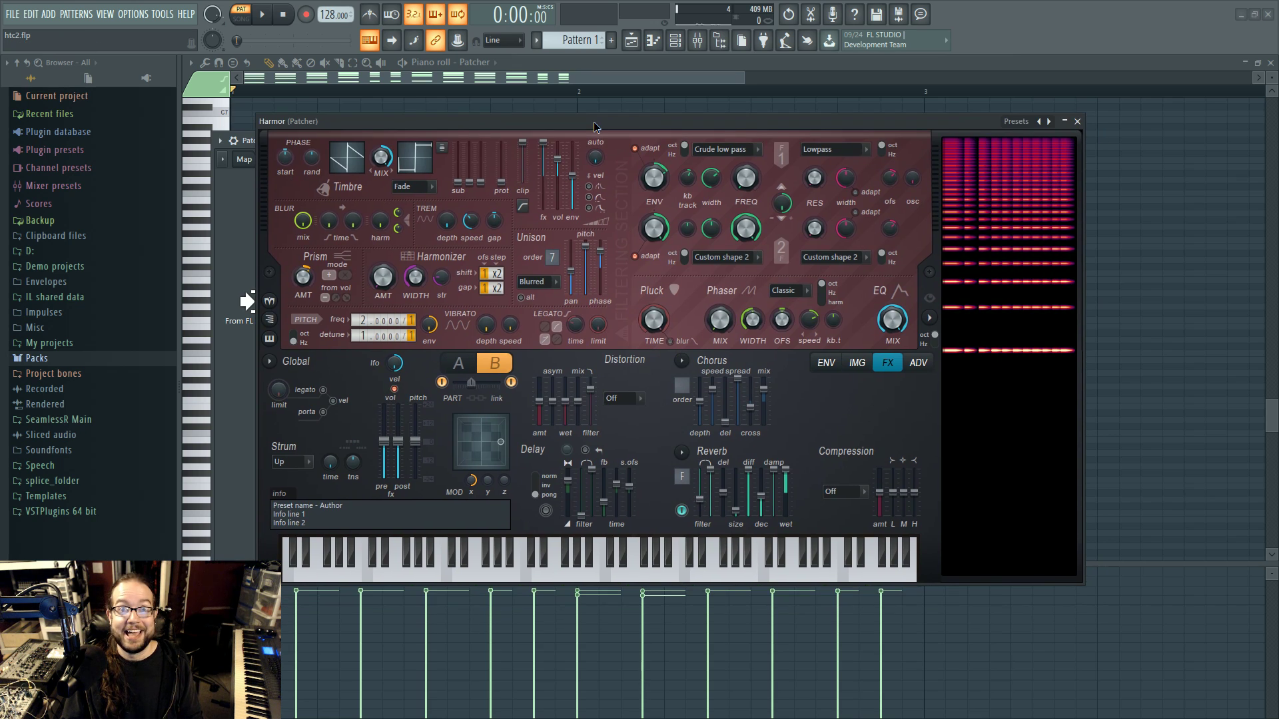
drag(594, 121, 590, 265)
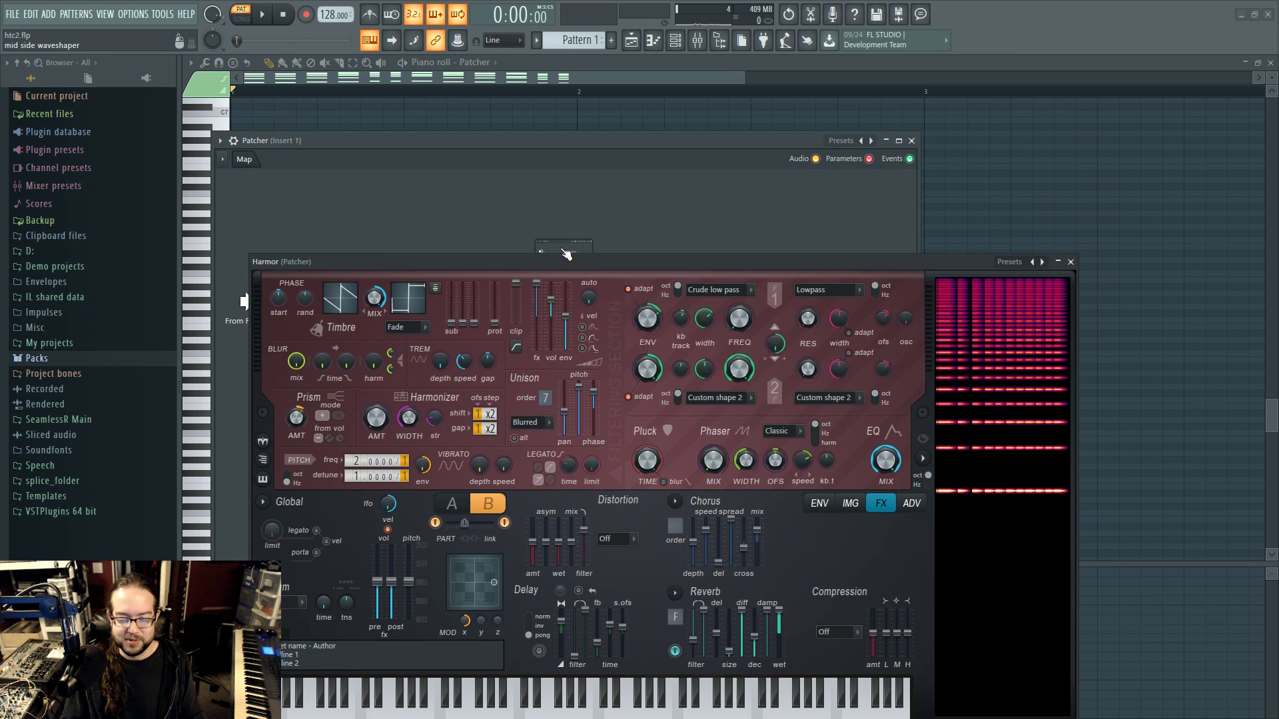